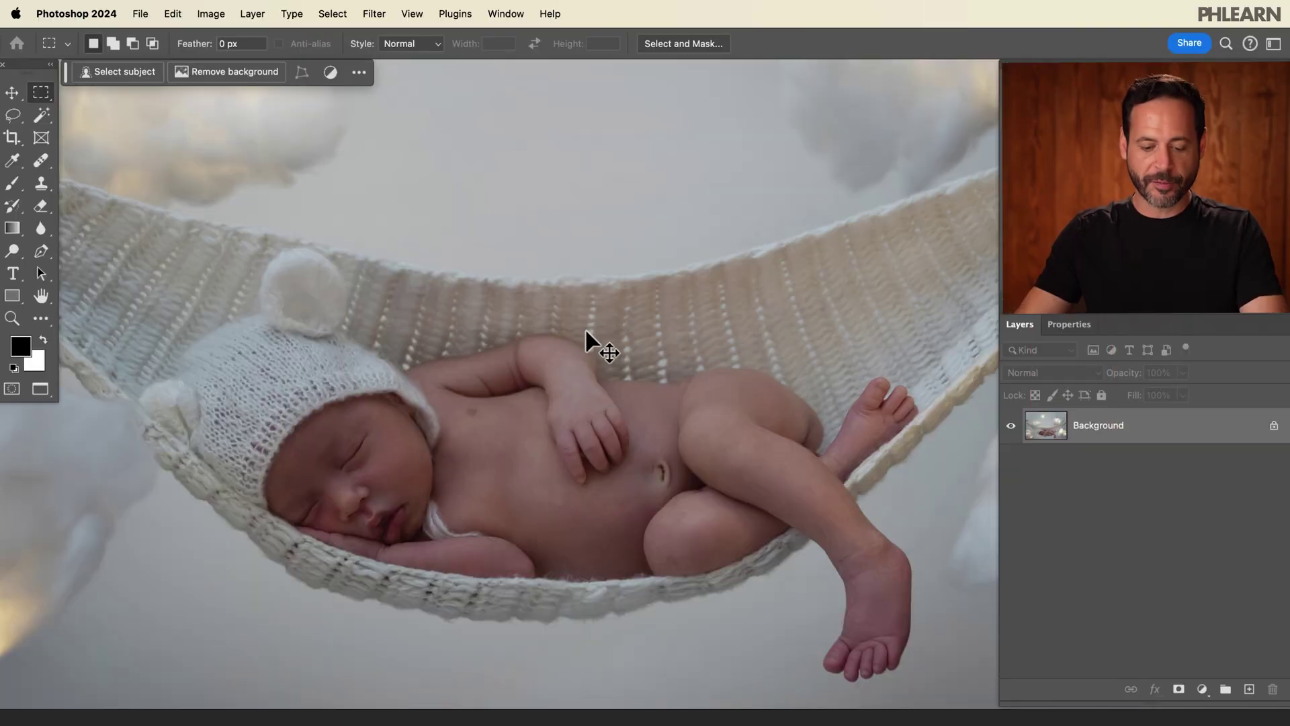
Examine the strings hanging above the clouds across the baby photo
{"action": "scroll", "coordinate": [621, 309], "scroll_direction": "down", "scroll_amount": 5}
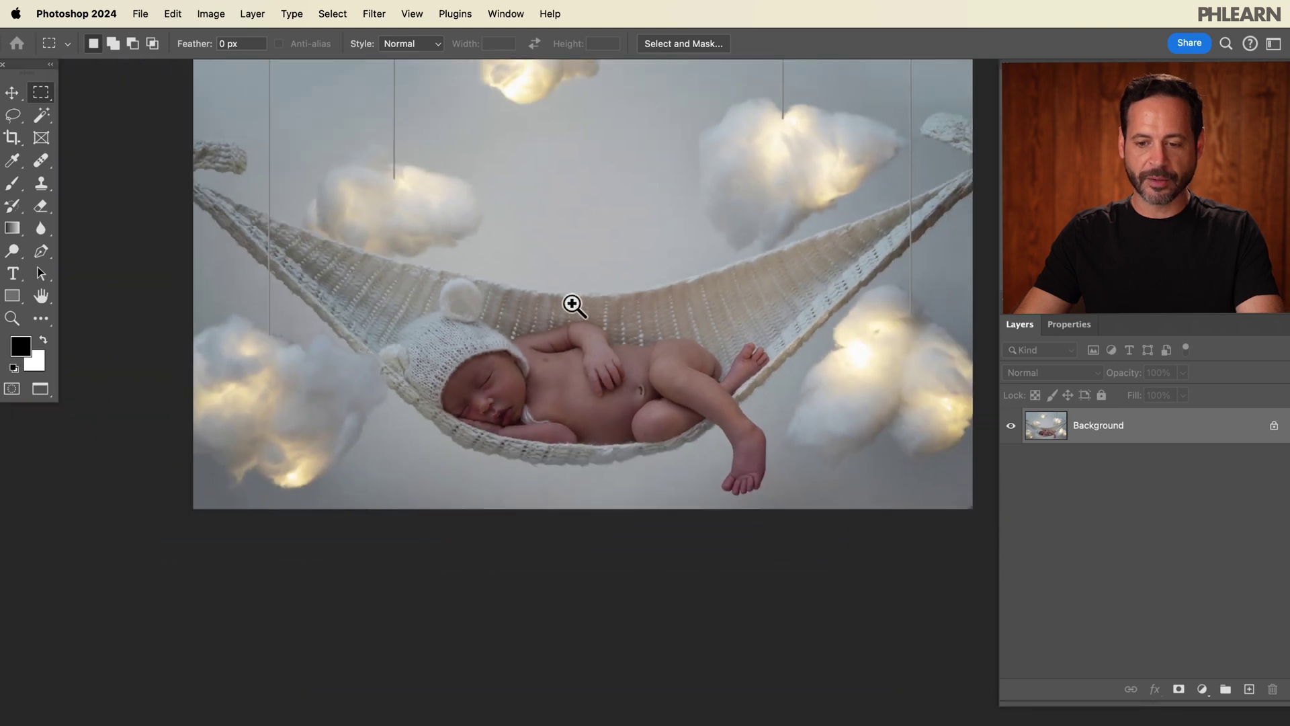
{"action": "scroll", "coordinate": [619, 320], "scroll_direction": "right", "scroll_amount": 3}
{"action": "left_click", "coordinate": [741, 363]}
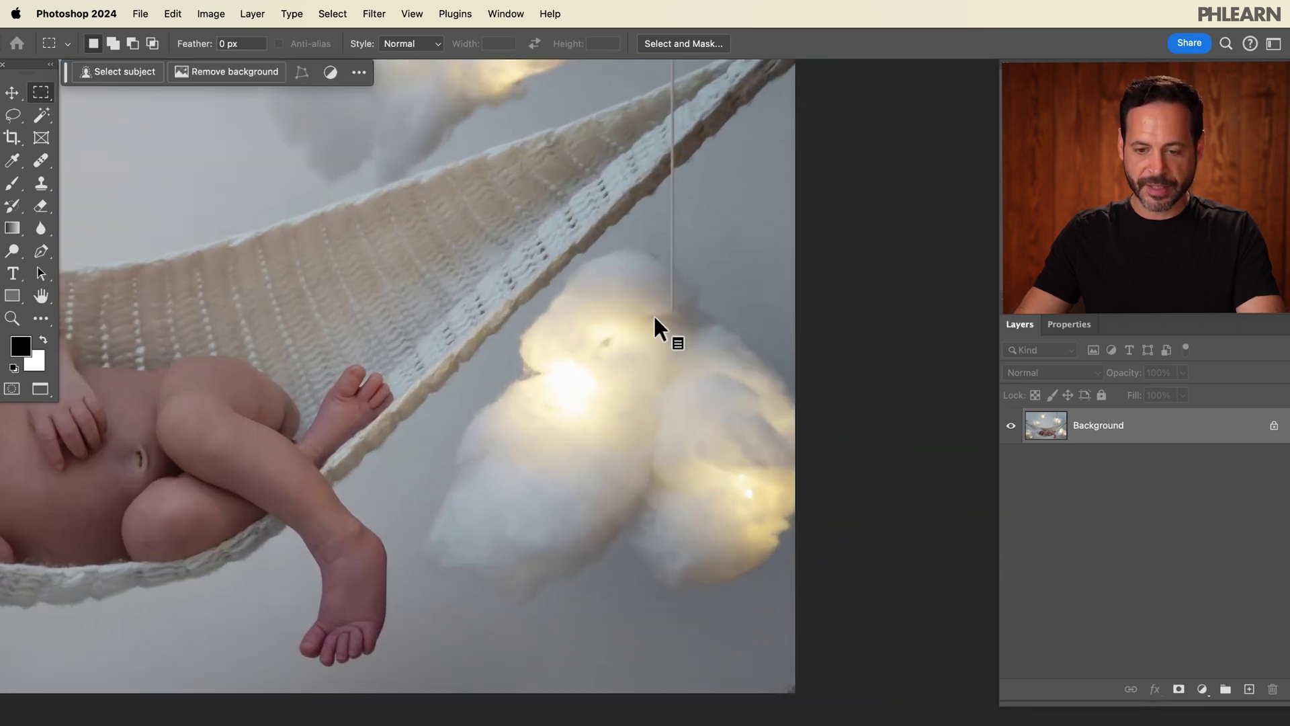
{"action": "scroll", "coordinate": [593, 297], "scroll_direction": "down", "scroll_amount": 5}
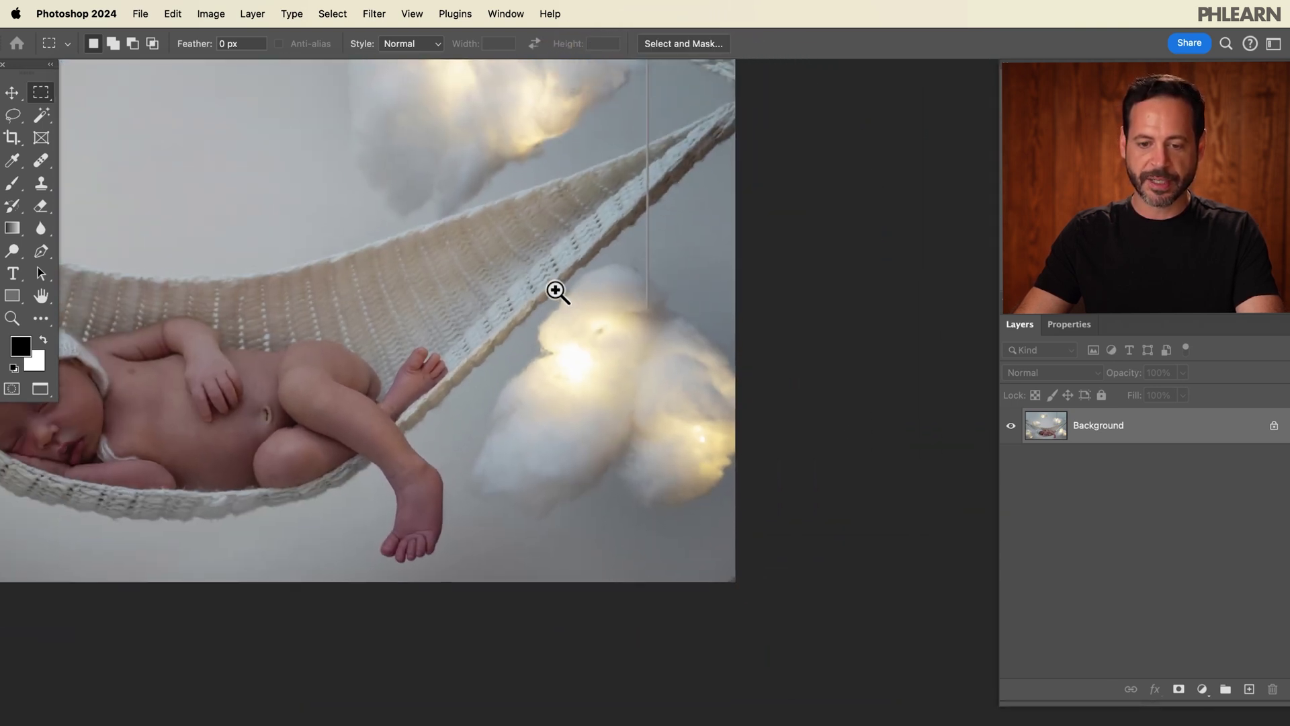
{"action": "scroll", "coordinate": [532, 418], "scroll_direction": "up", "scroll_amount": 2}
{"action": "left_click_drag", "start_coordinate": [532, 418], "coordinate": [714, 400]}
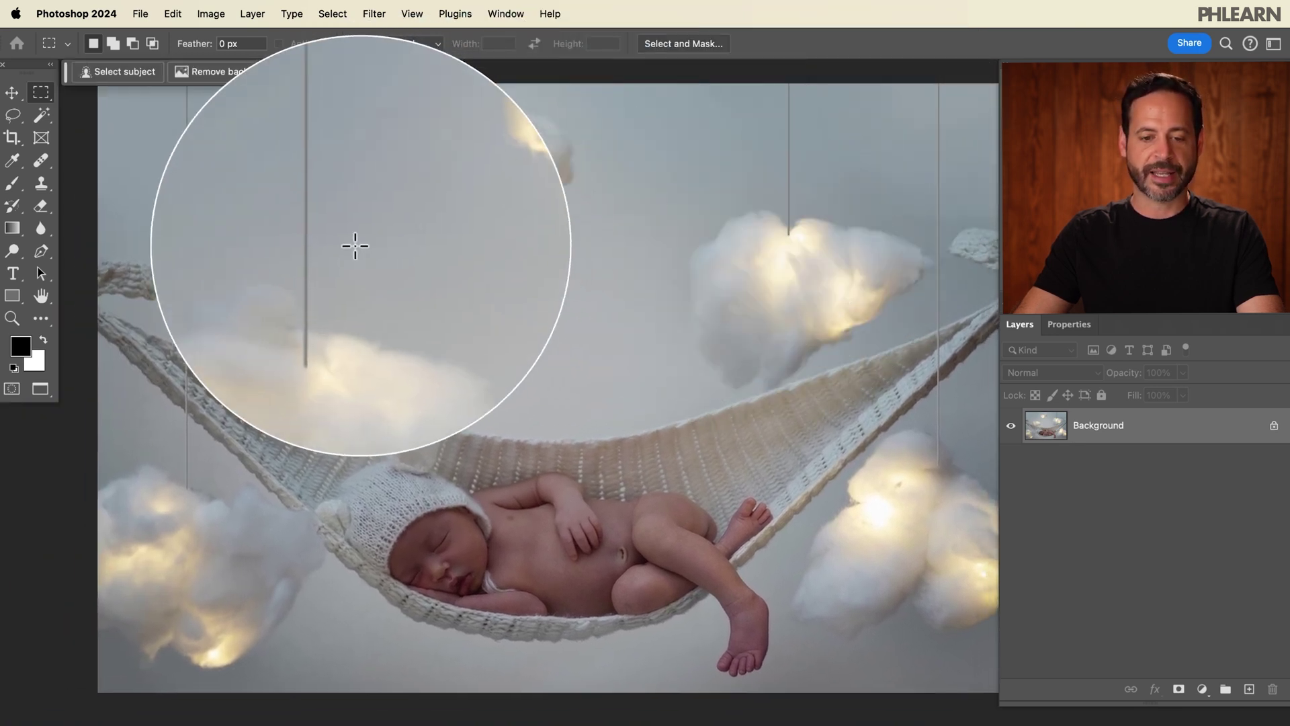
{"action": "scroll", "coordinate": [579, 313], "scroll_direction": "down", "scroll_amount": 3}
{"action": "scroll", "coordinate": [580, 313], "scroll_direction": "down", "scroll_amount": 2}
Select the four hanging strings with narrow rectangular marquees, adding each one to the same selection
{"action": "left_click_drag", "start_coordinate": [561, 305], "coordinate": [547, 296]}
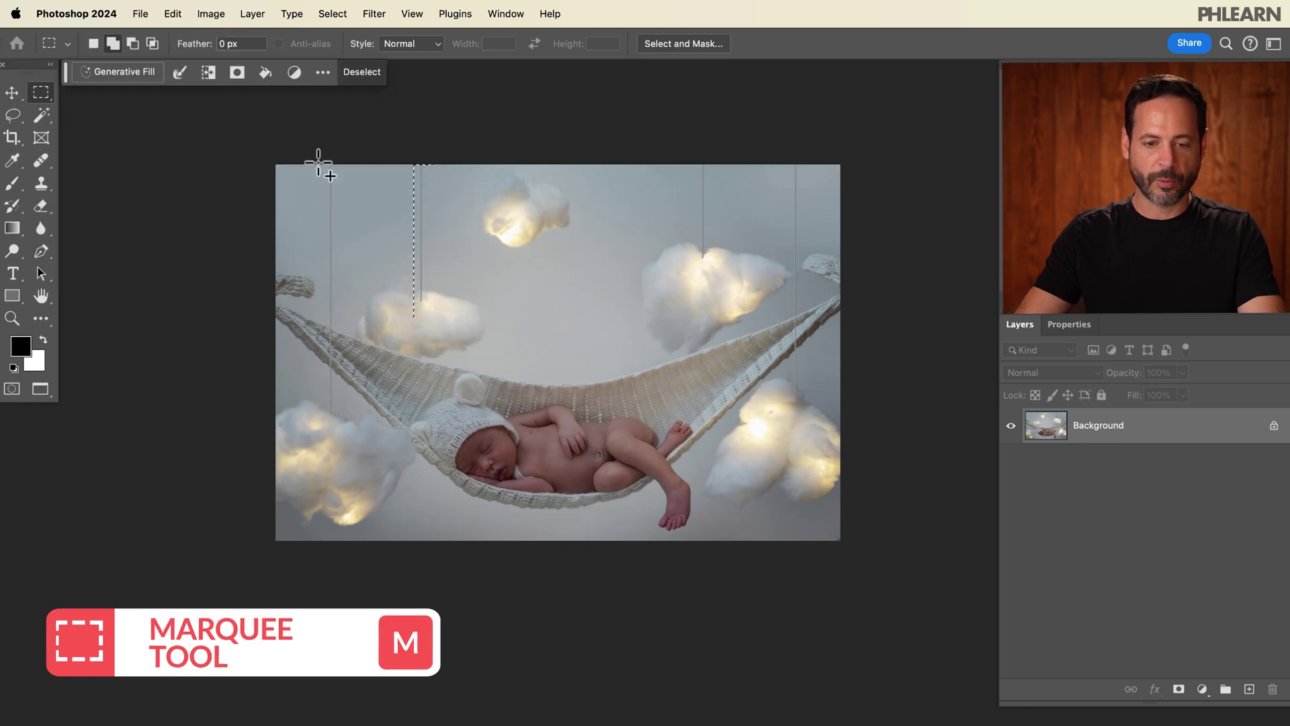
{"action": "left_click_drag", "start_coordinate": [340, 430], "coordinate": [341, 434]}
{"action": "left_click_drag", "start_coordinate": [697, 165], "coordinate": [711, 266]}
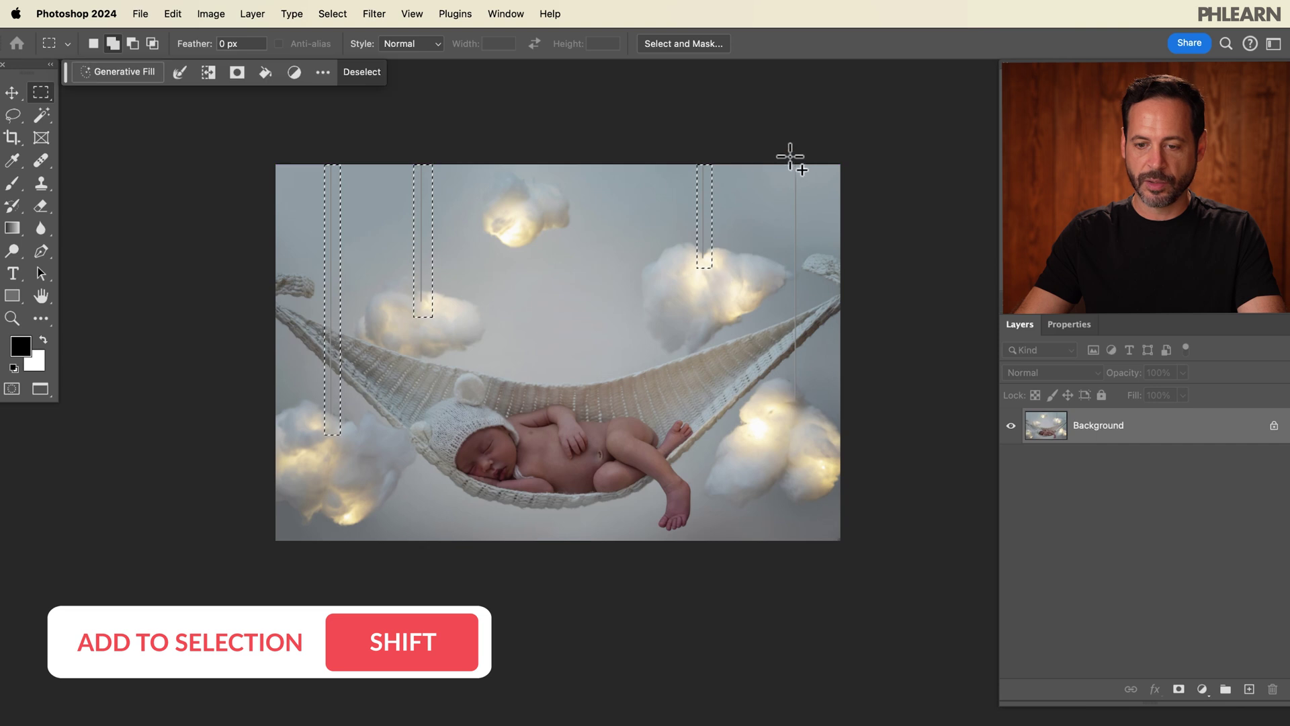
{"action": "left_click_drag", "start_coordinate": [799, 406], "coordinate": [800, 407]}
Remove the selected strings with Generative Fill, leaving the prompt empty
{"action": "left_click_drag", "start_coordinate": [418, 336], "coordinate": [447, 296]}
{"action": "key", "text": "super+0"}
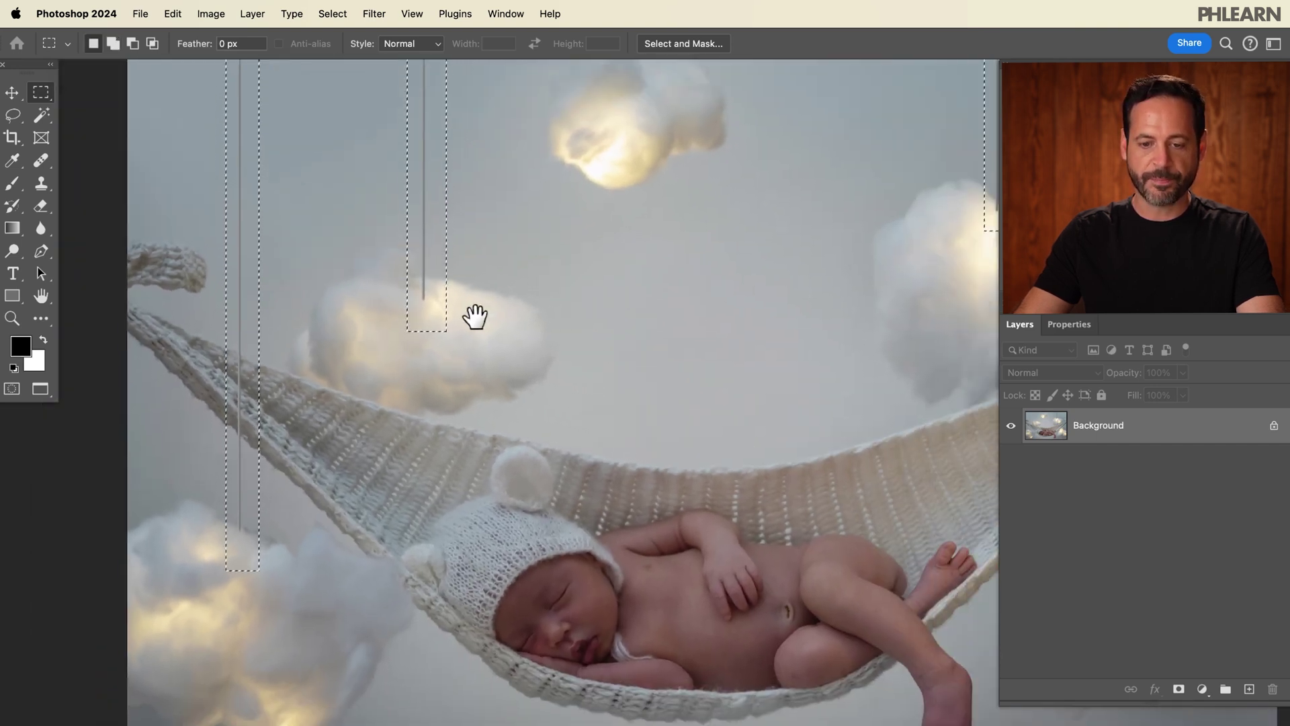
{"action": "left_click", "coordinate": [119, 74]}
{"action": "left_click", "coordinate": [389, 73]}
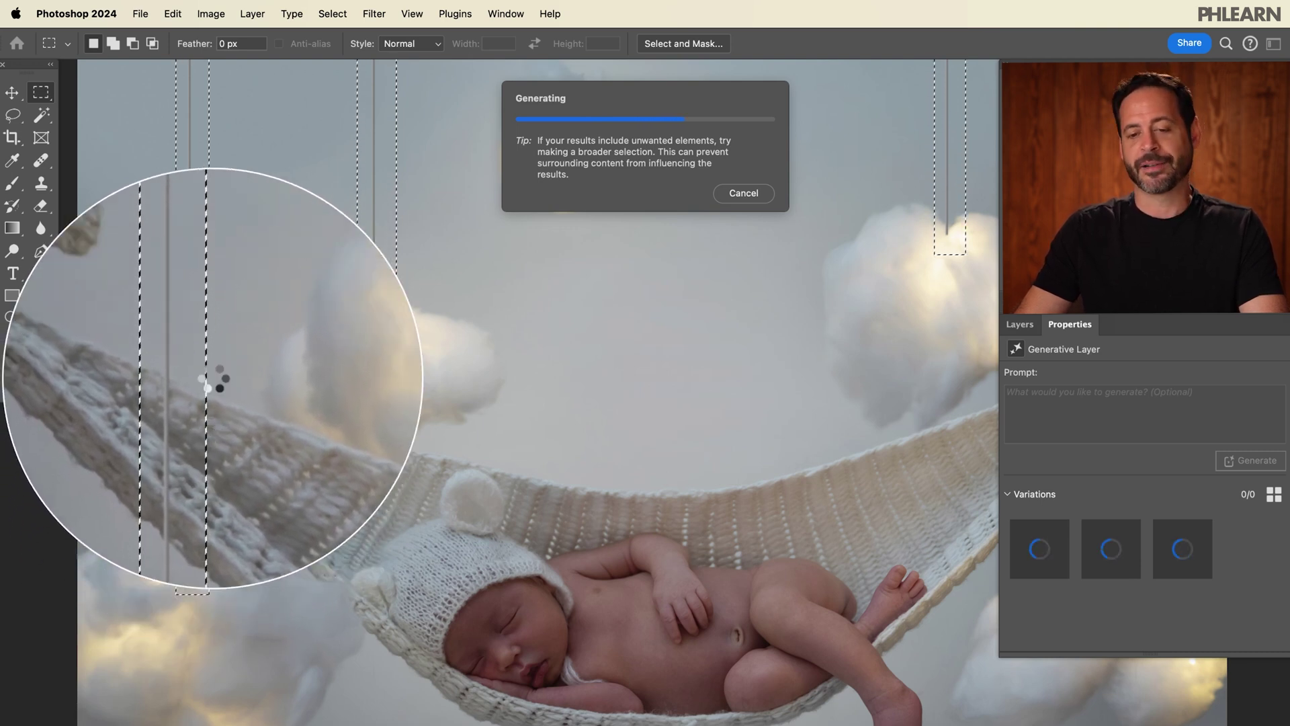
{"action": "left_click_drag", "start_coordinate": [714, 418], "coordinate": [513, 340]}
{"action": "scroll", "coordinate": [612, 404], "scroll_direction": "down", "scroll_amount": 5}
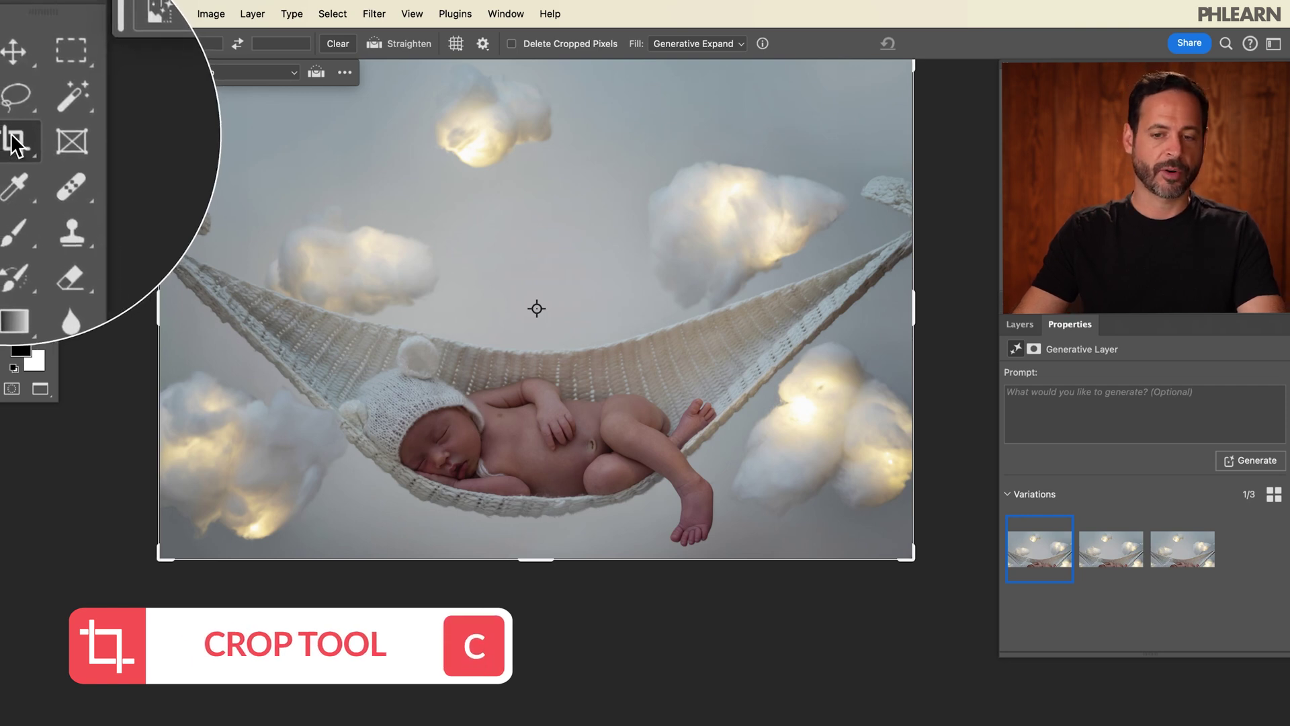
Extend the canvas below the photo to a roughly square format with the Crop tool, using Generative Expand as the fill
{"action": "left_click", "coordinate": [686, 44]}
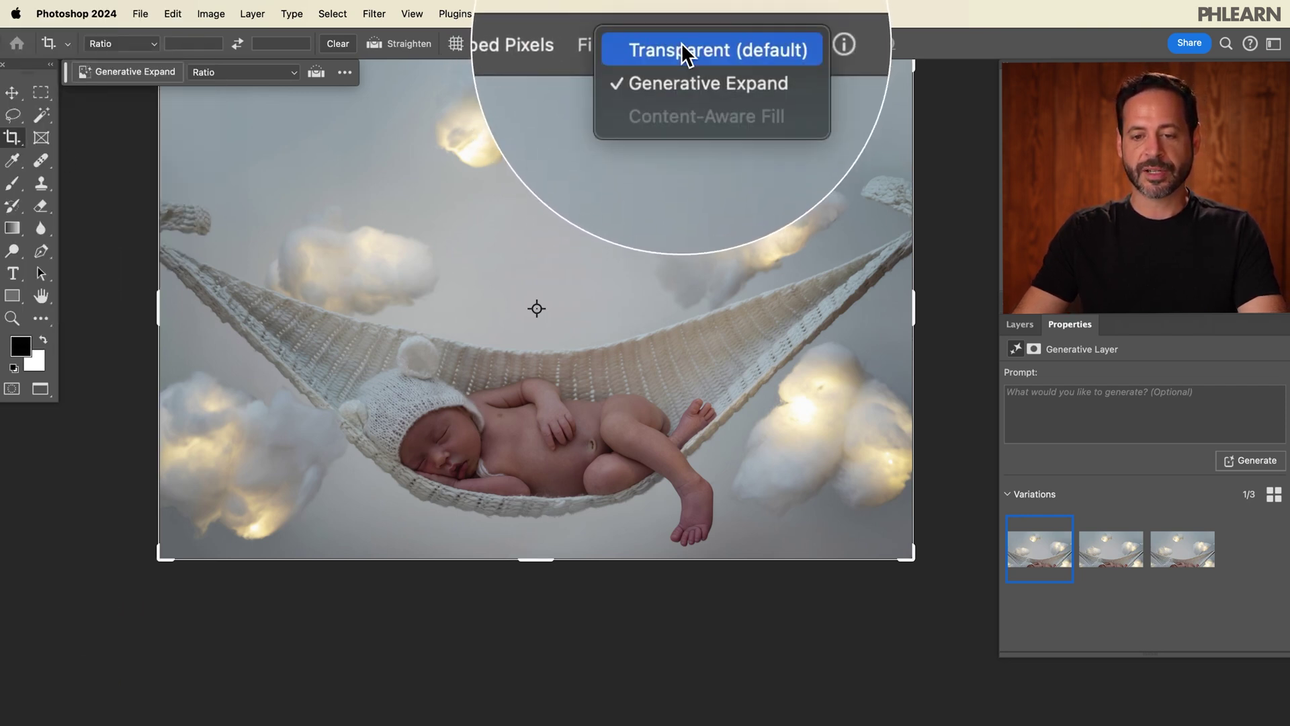
{"action": "left_click", "coordinate": [702, 64]}
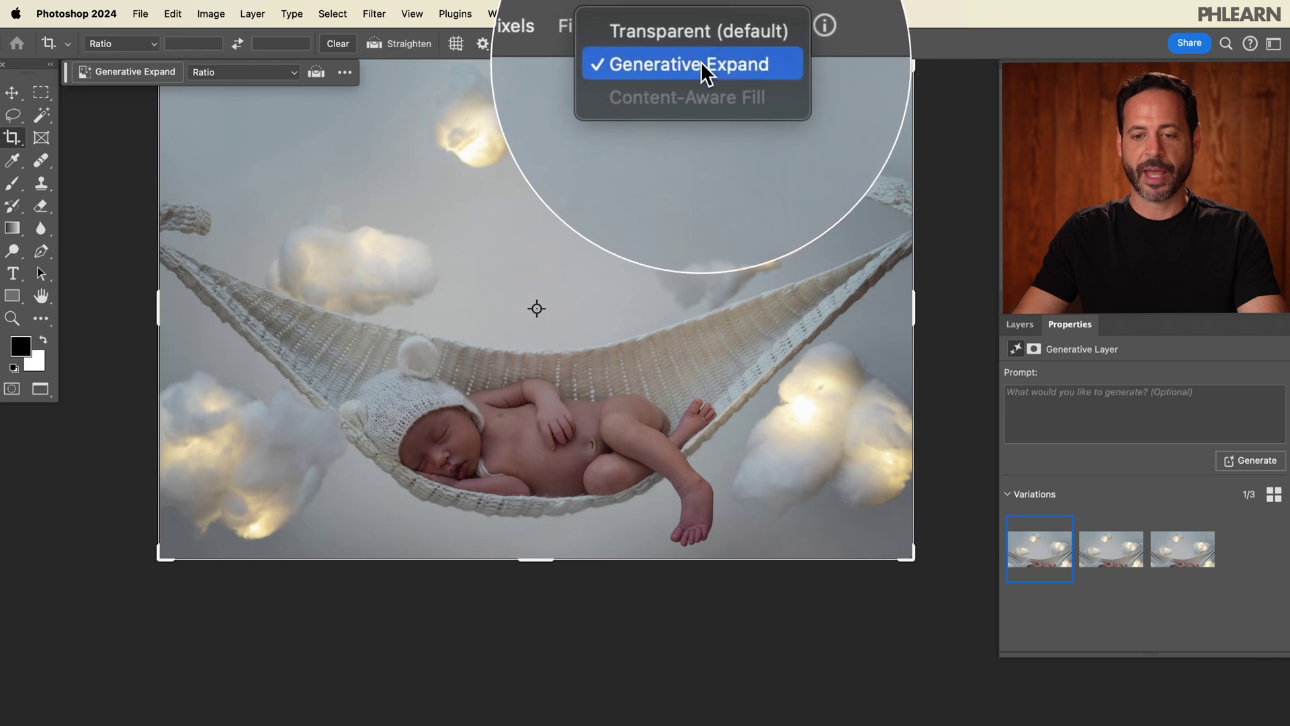
{"action": "left_click_drag", "start_coordinate": [660, 316], "coordinate": [608, 270]}
{"action": "left_click_drag", "start_coordinate": [542, 456], "coordinate": [546, 547]}
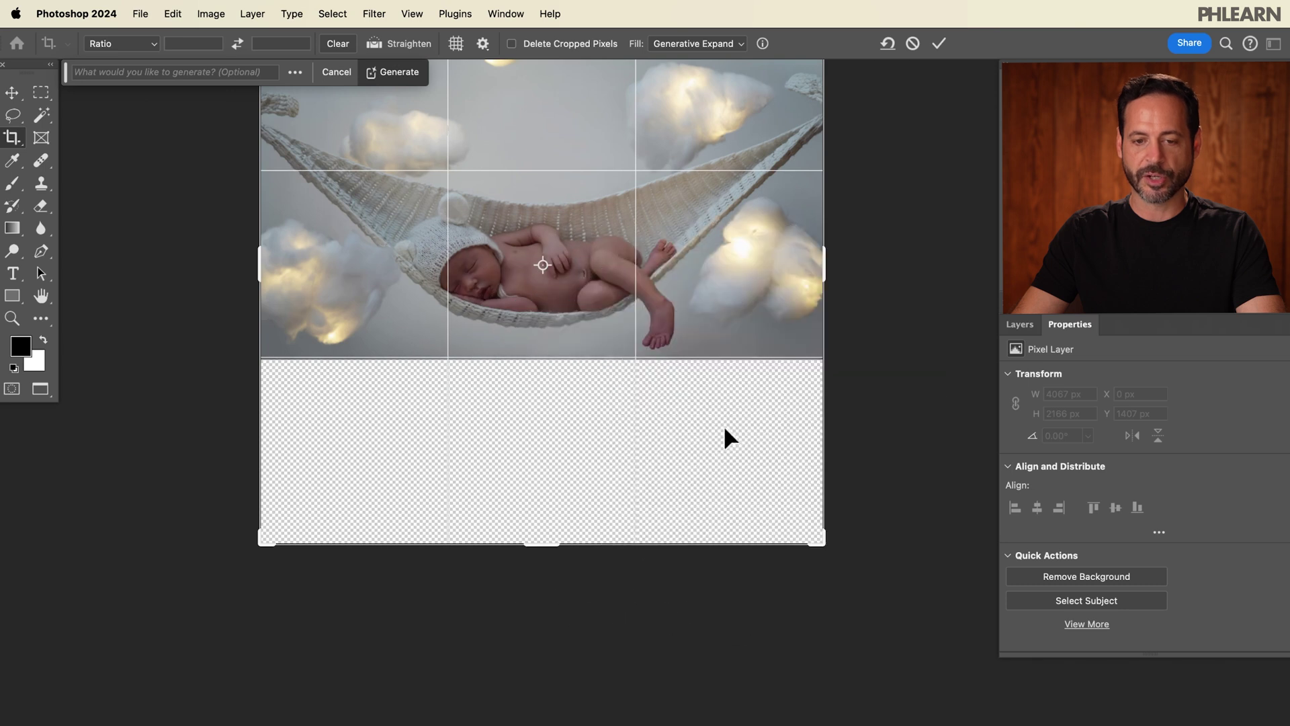
{"action": "left_click", "coordinate": [938, 43]}
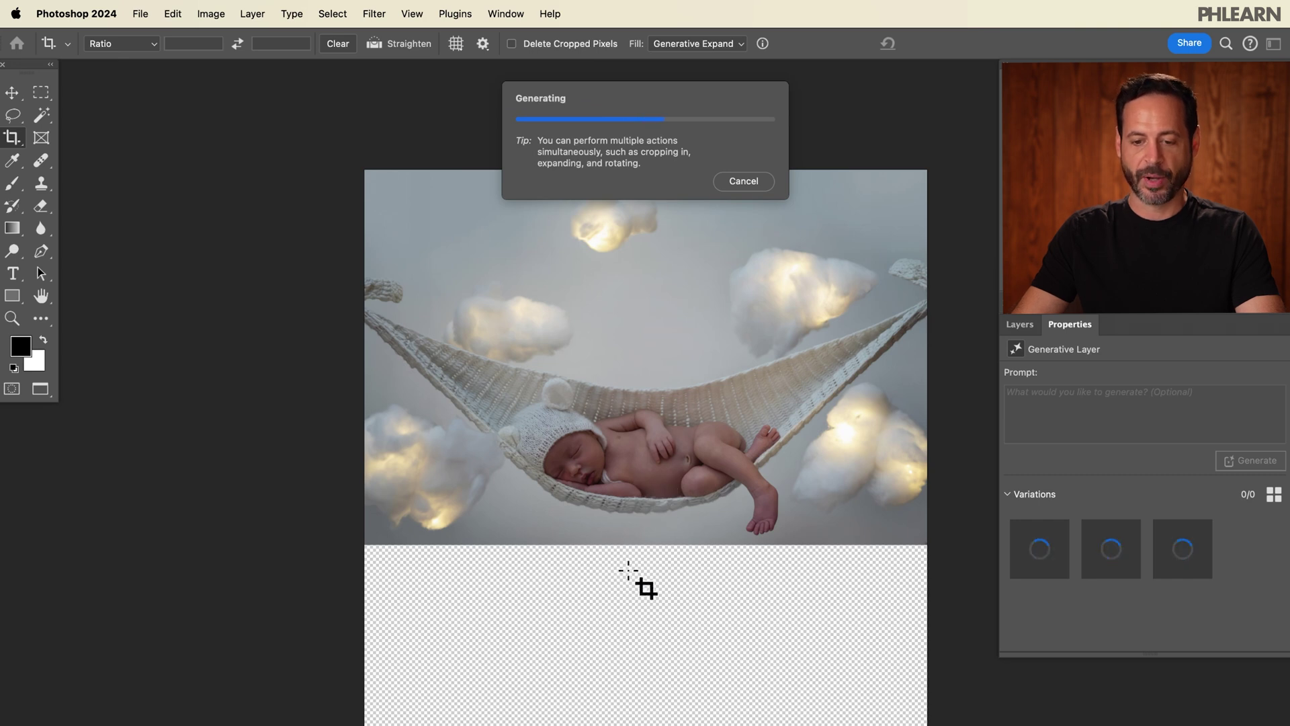
Compare the second variation of the expanded background with the first, and keep the first one without an added cloud
{"action": "left_click_drag", "start_coordinate": [674, 556], "coordinate": [580, 438]}
{"action": "left_click", "coordinate": [1099, 570]}
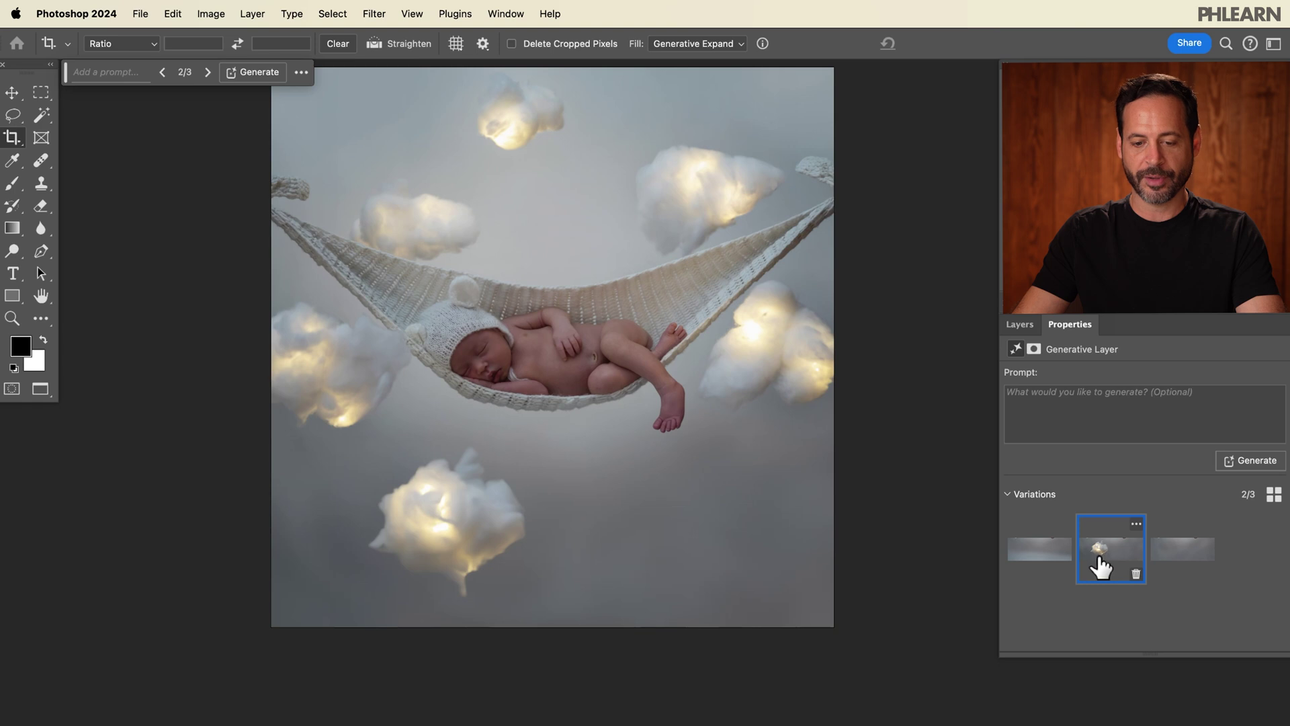
{"action": "left_click", "coordinate": [1042, 564]}
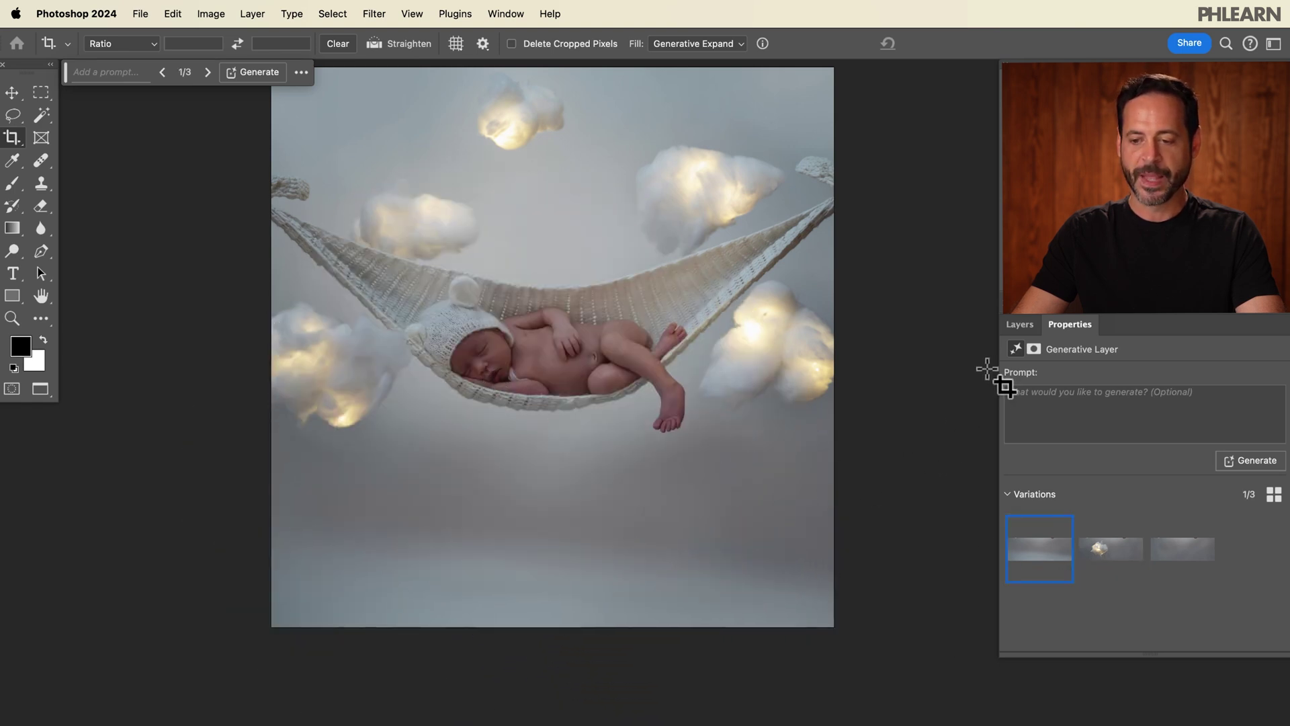
Select two large elliptical areas in the empty space below the hammock, one on each side of the image
{"action": "left_click_drag", "start_coordinate": [26, 94], "coordinate": [80, 90]}
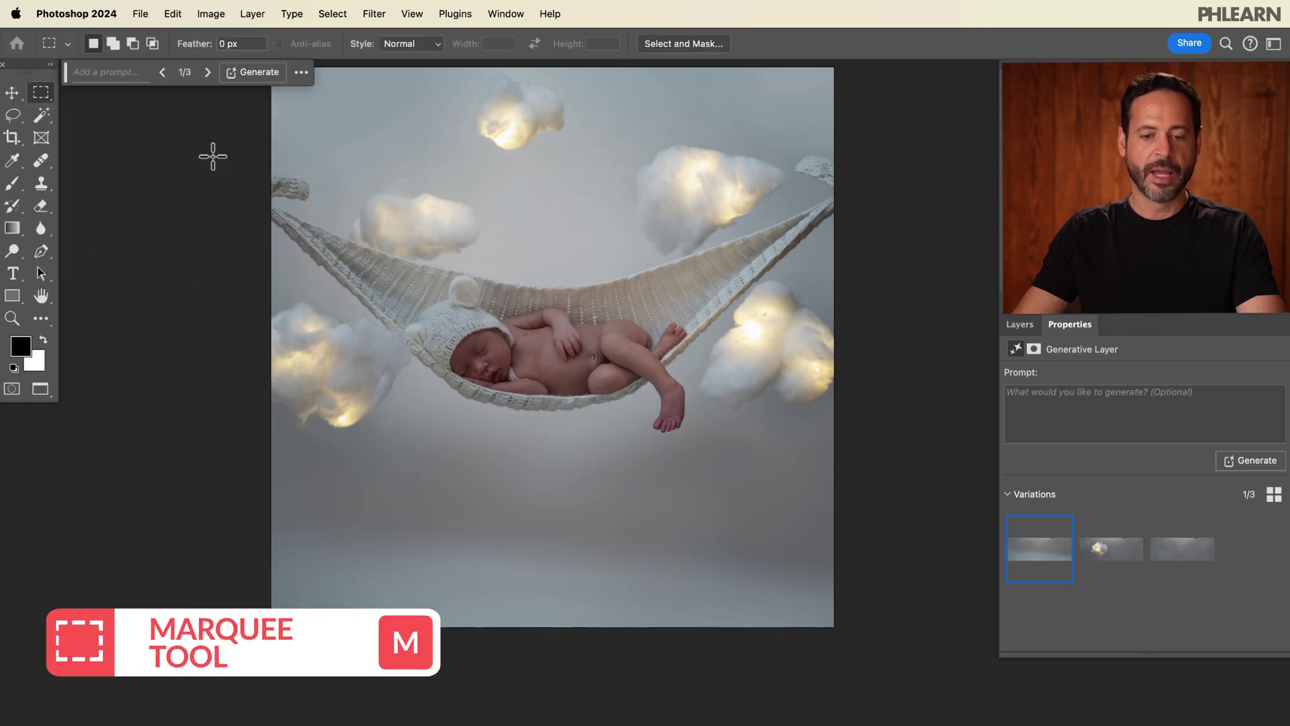
{"action": "left_click", "coordinate": [365, 379]}
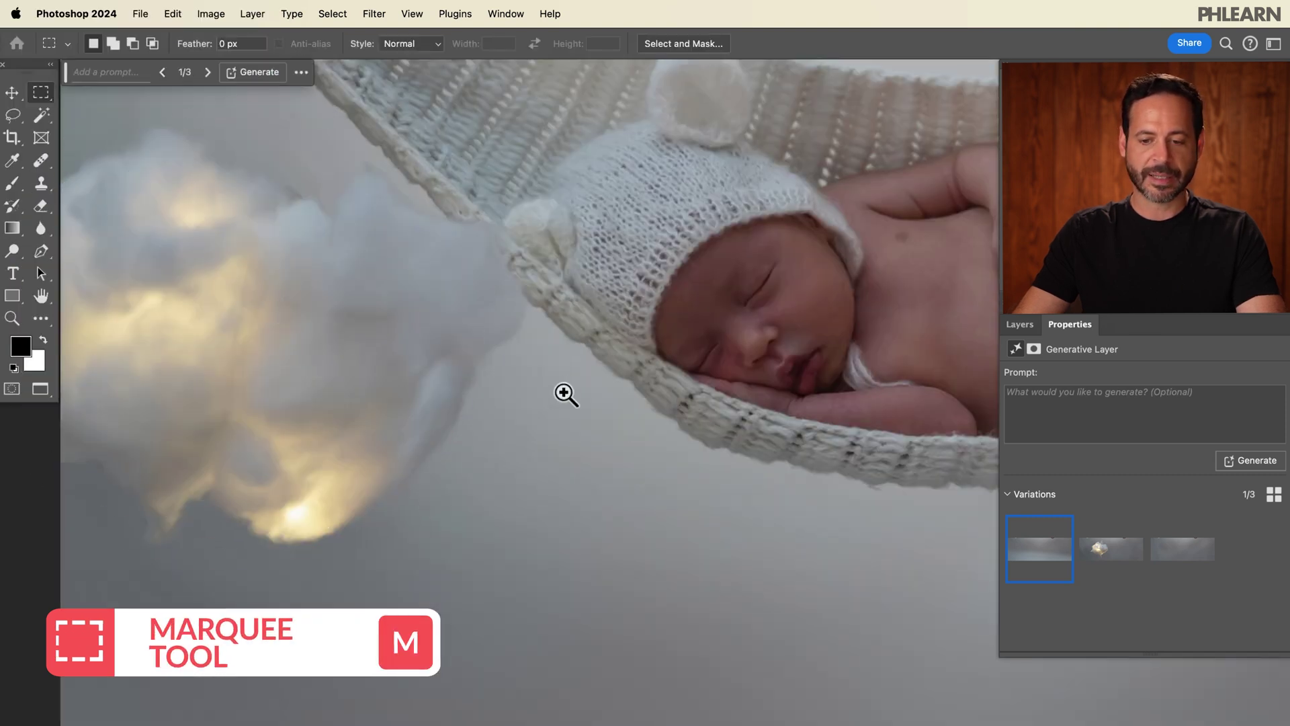
{"action": "key", "text": "super+minus"}
{"action": "left_click_drag", "start_coordinate": [335, 407], "coordinate": [579, 596]}
{"action": "left_click", "coordinate": [45, 86], "text": "alt"}
{"action": "left_click_drag", "start_coordinate": [293, 379], "coordinate": [579, 602]}
{"action": "left_click_drag", "start_coordinate": [737, 391], "coordinate": [891, 526]}
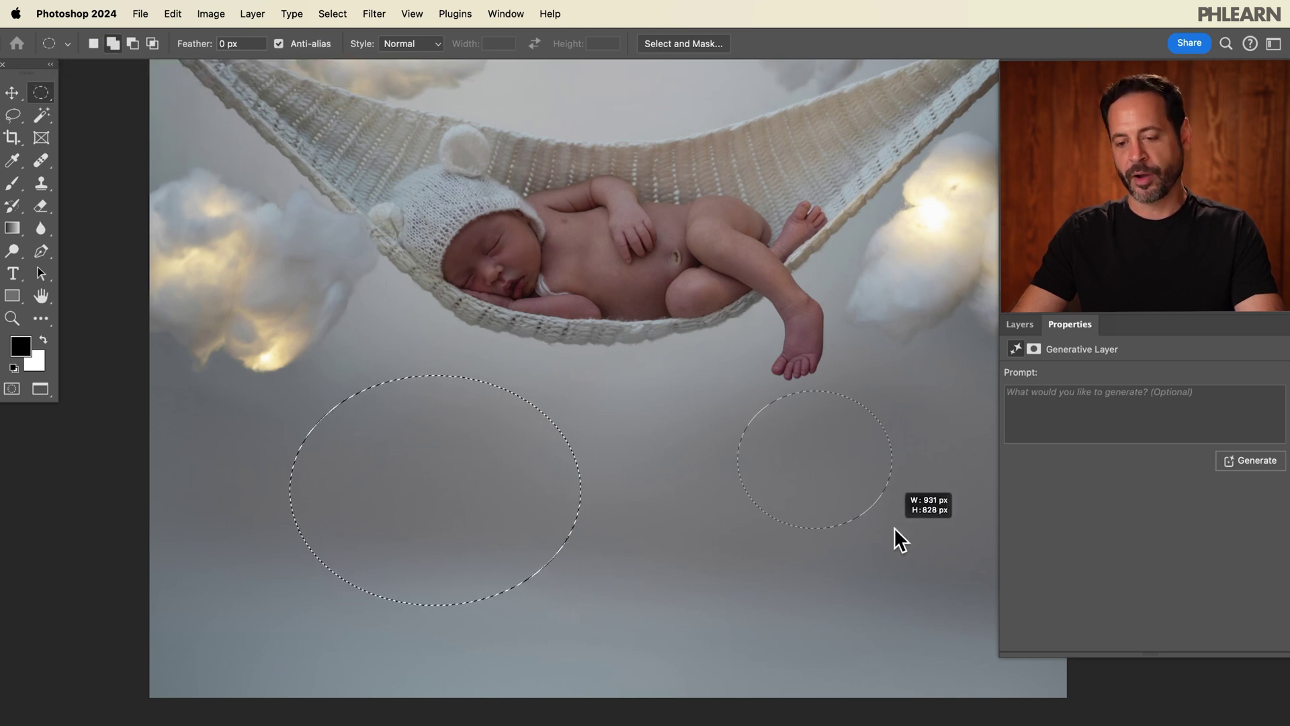
{"action": "left_click_drag", "start_coordinate": [1005, 615], "coordinate": [987, 595]}
Fill both elliptical selections using Generative Fill with the prompt "clouds"
{"action": "left_click_drag", "start_coordinate": [815, 524], "coordinate": [714, 540]}
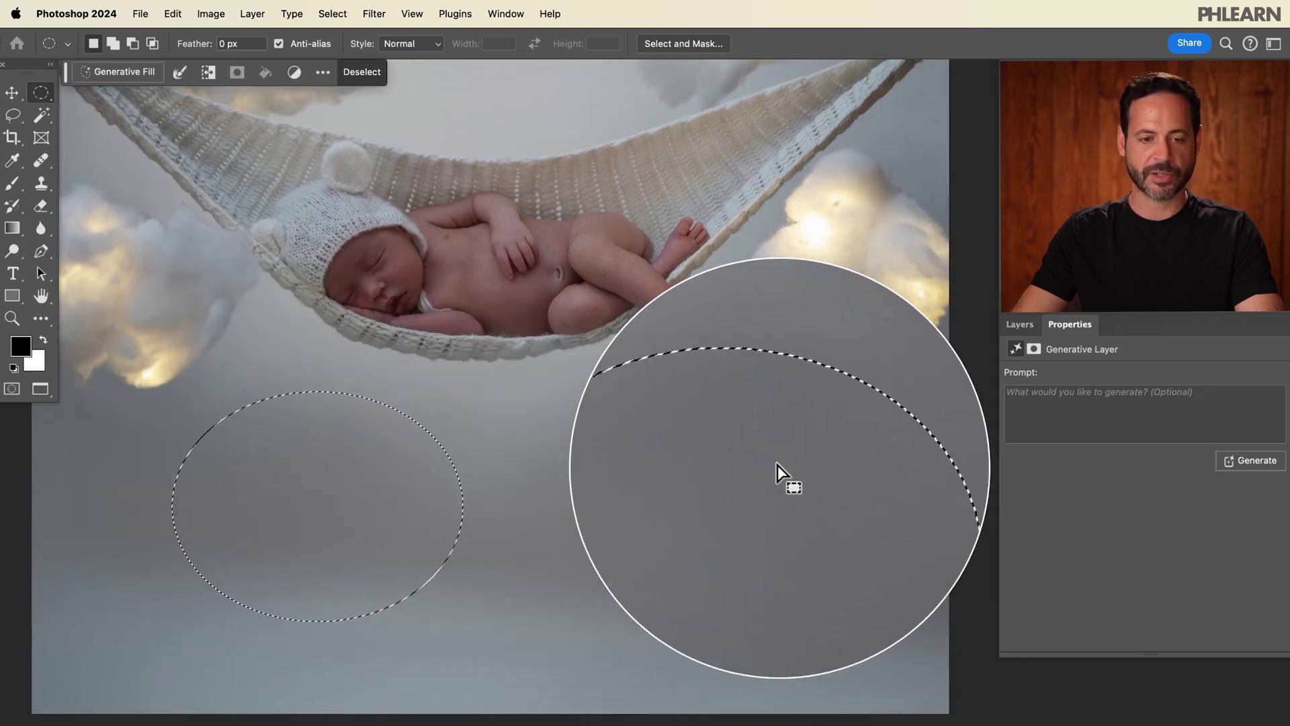
{"action": "left_click", "coordinate": [117, 72]}
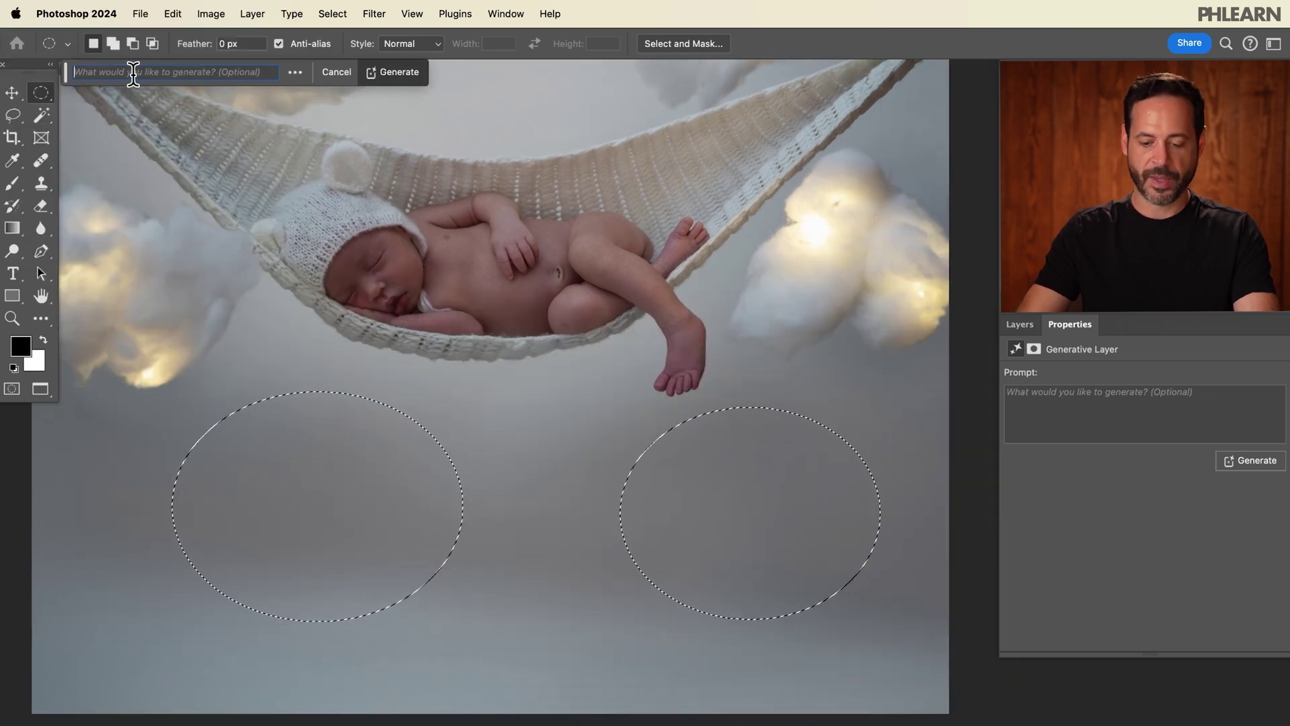
{"action": "key", "text": "Return"}
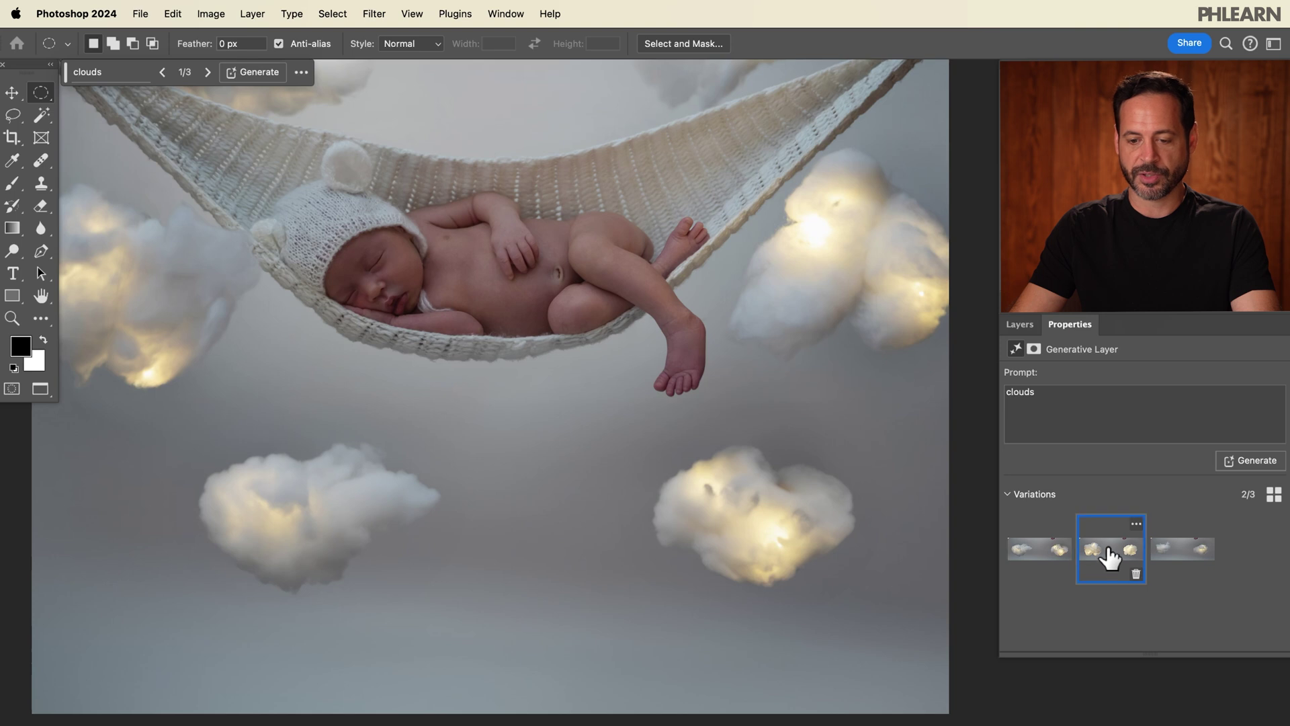
Compare the three generated cloud variations against the original clouds in the photo
{"action": "left_click", "coordinate": [1030, 559]}
{"action": "scroll", "coordinate": [728, 458], "scroll_direction": "down", "scroll_amount": 5}
{"action": "scroll", "coordinate": [696, 446], "scroll_direction": "up", "scroll_amount": 3}
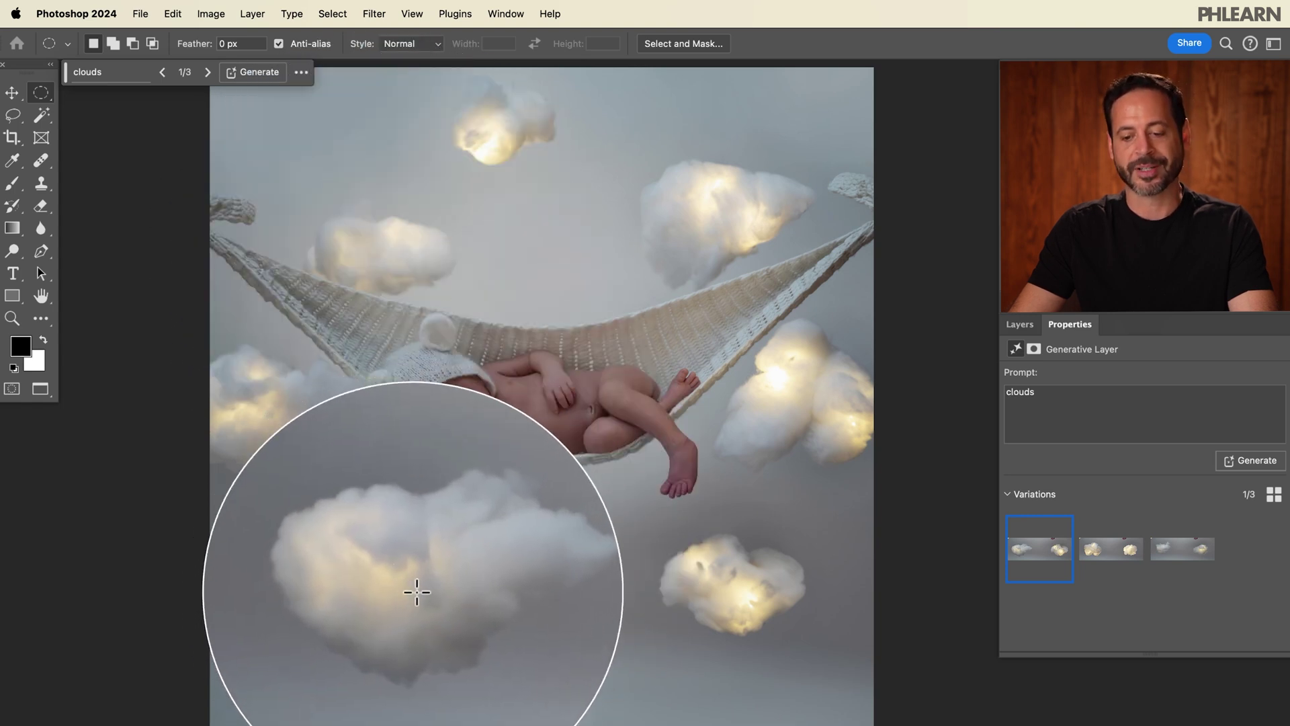
{"action": "left_click_drag", "start_coordinate": [715, 530], "coordinate": [692, 522]}
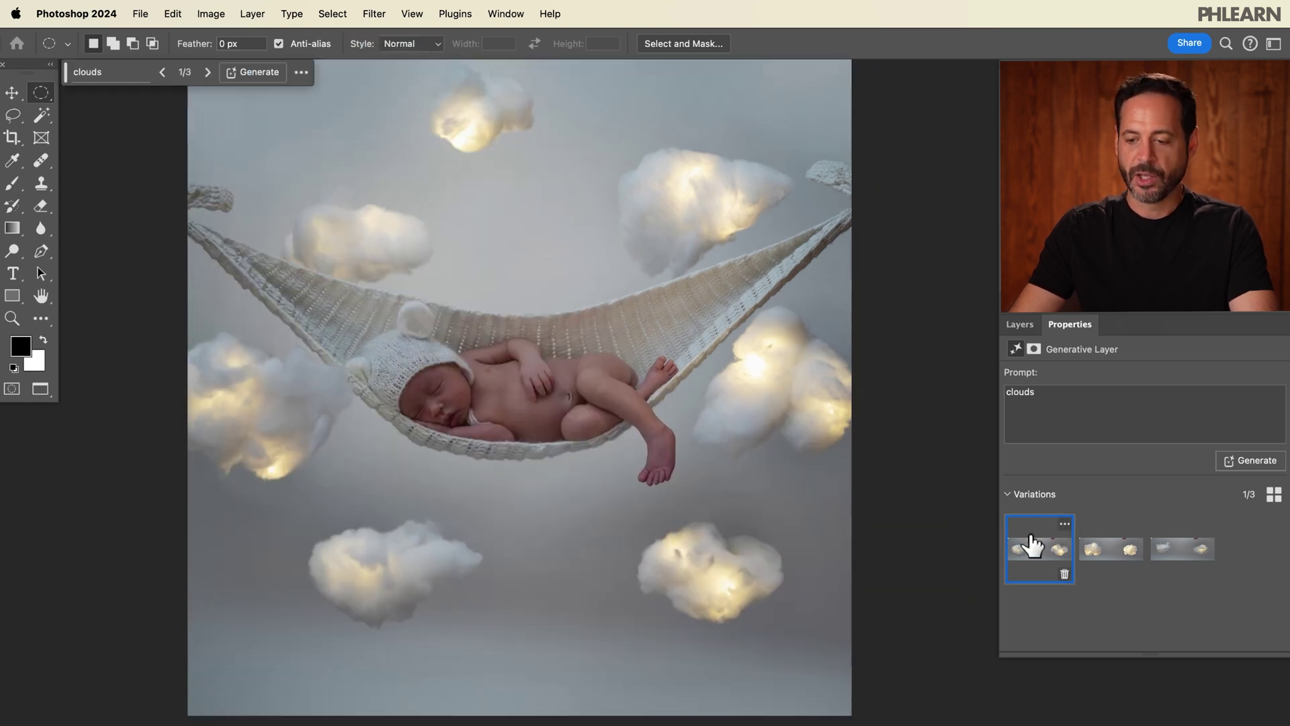
{"action": "left_click", "coordinate": [1111, 549]}
{"action": "left_click", "coordinate": [1173, 558]}
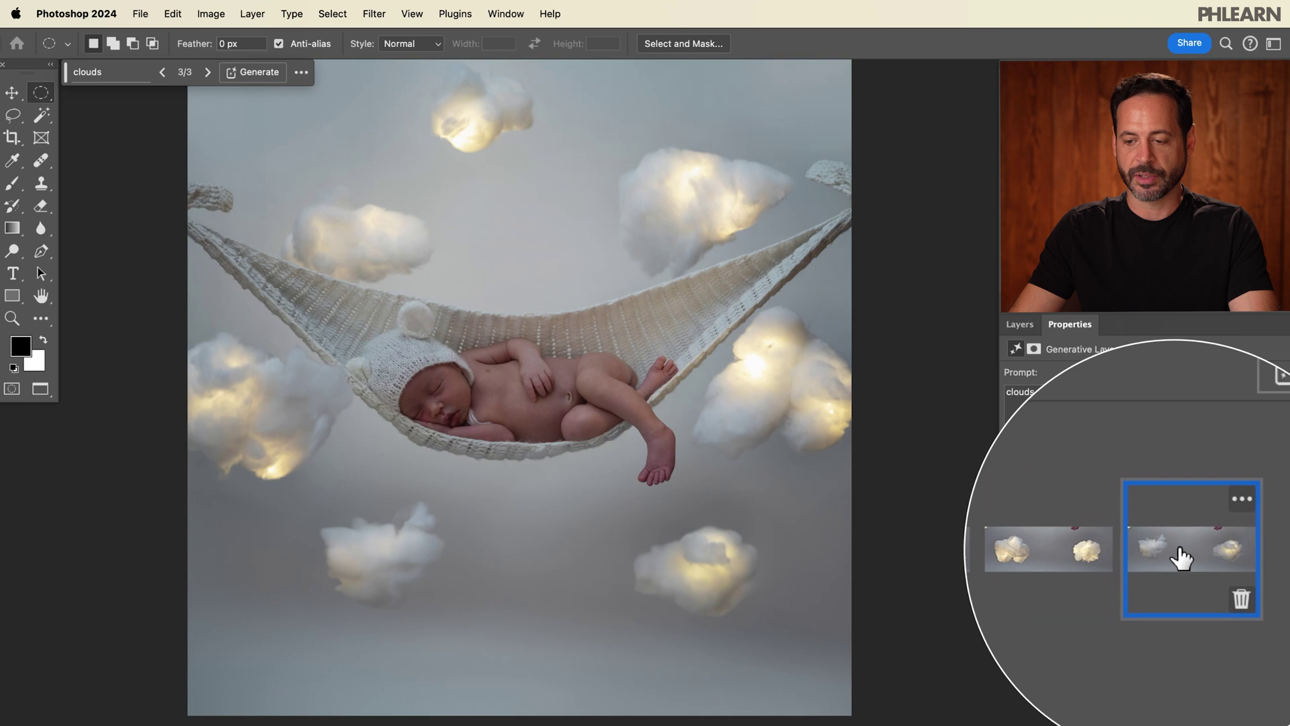
Generate another set of variations from the same "clouds" prompt
{"action": "left_click", "coordinate": [1267, 464]}
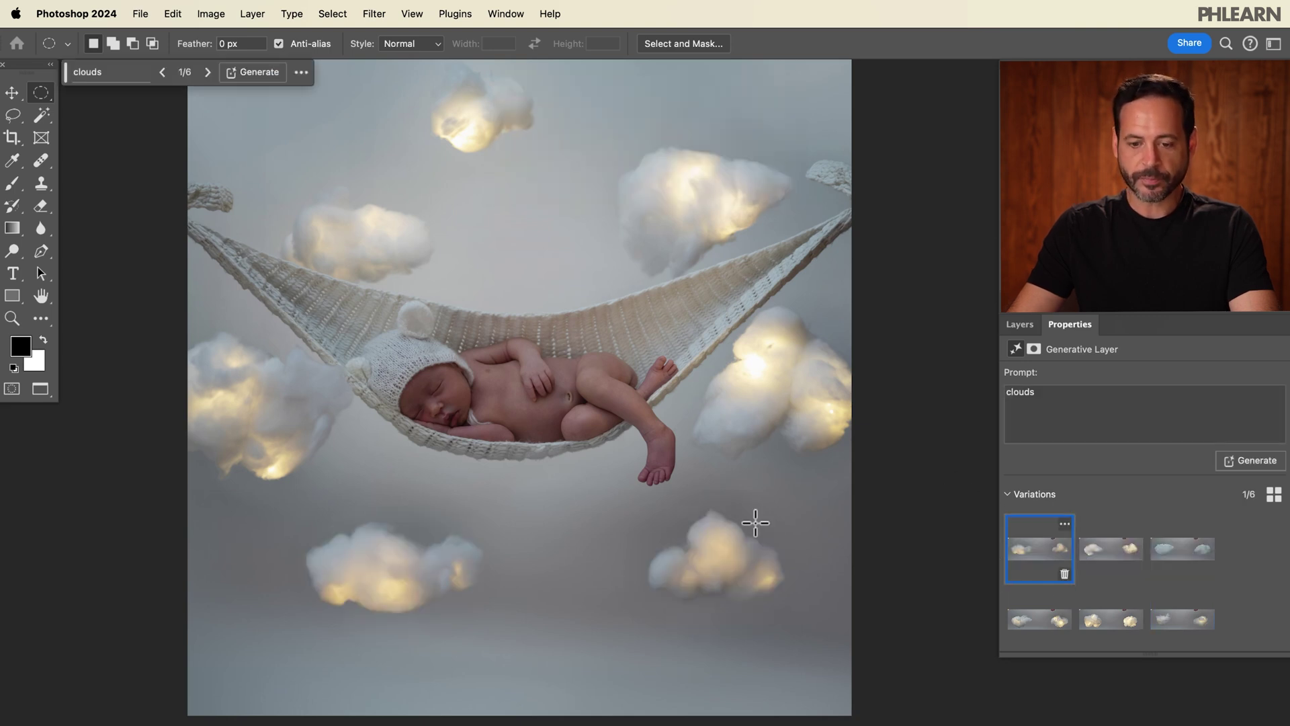
{"action": "left_click_drag", "start_coordinate": [647, 463], "coordinate": [641, 453]}
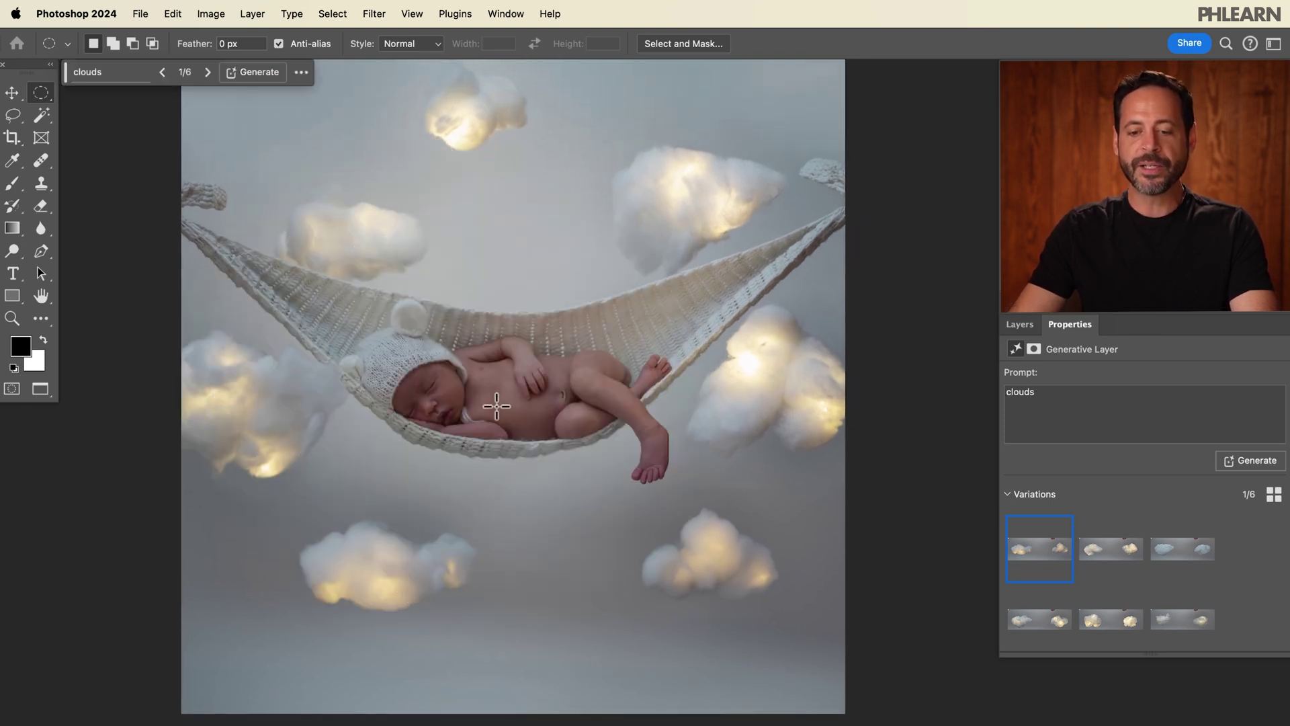
{"action": "scroll", "coordinate": [655, 449], "scroll_direction": "down", "scroll_amount": 2}
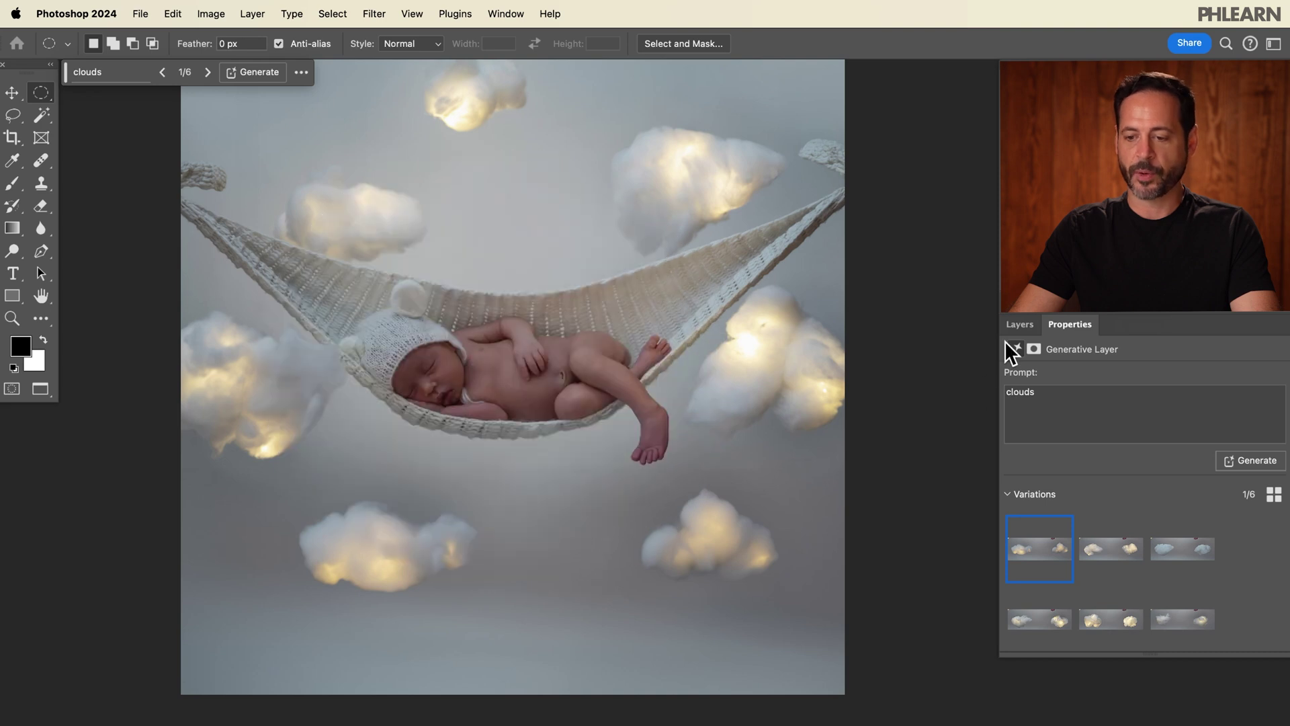
Review the edits by hiding the generative layers and showing Generative Fill, Generative Expand and clouds again one by one
{"action": "left_click", "coordinate": [1028, 324]}
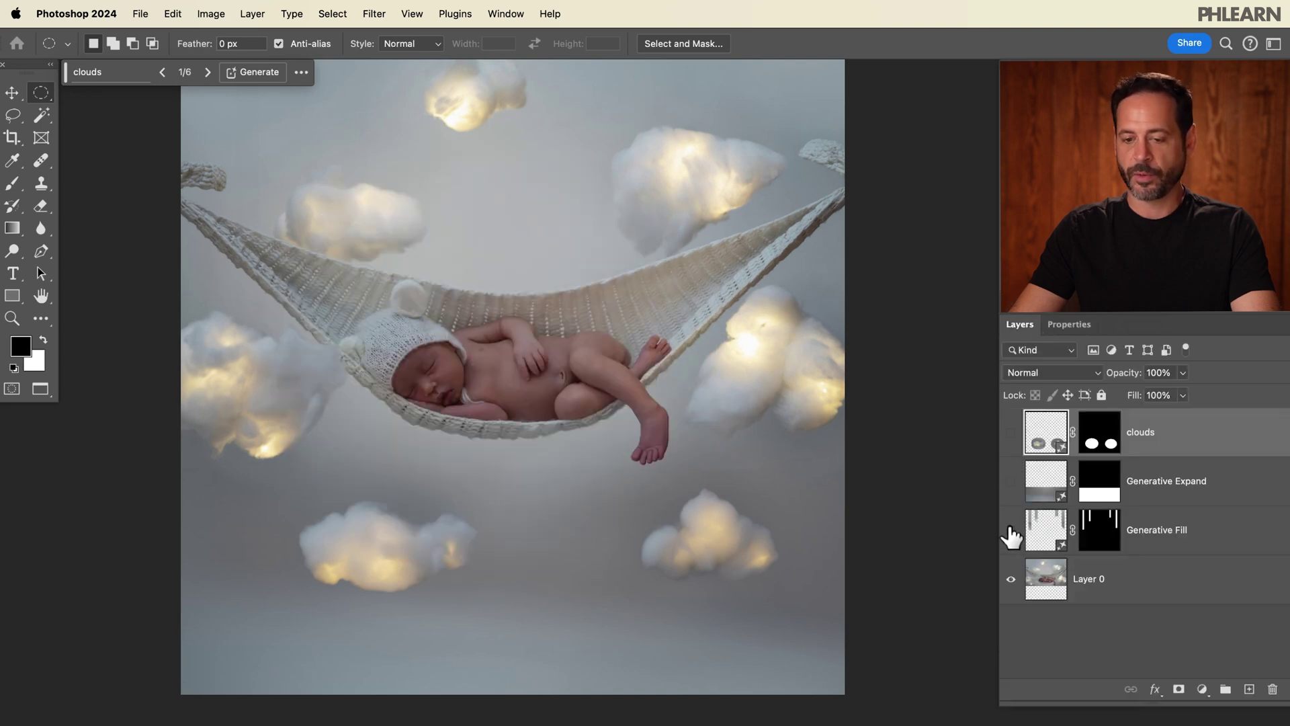
{"action": "left_click", "coordinate": [1011, 531]}
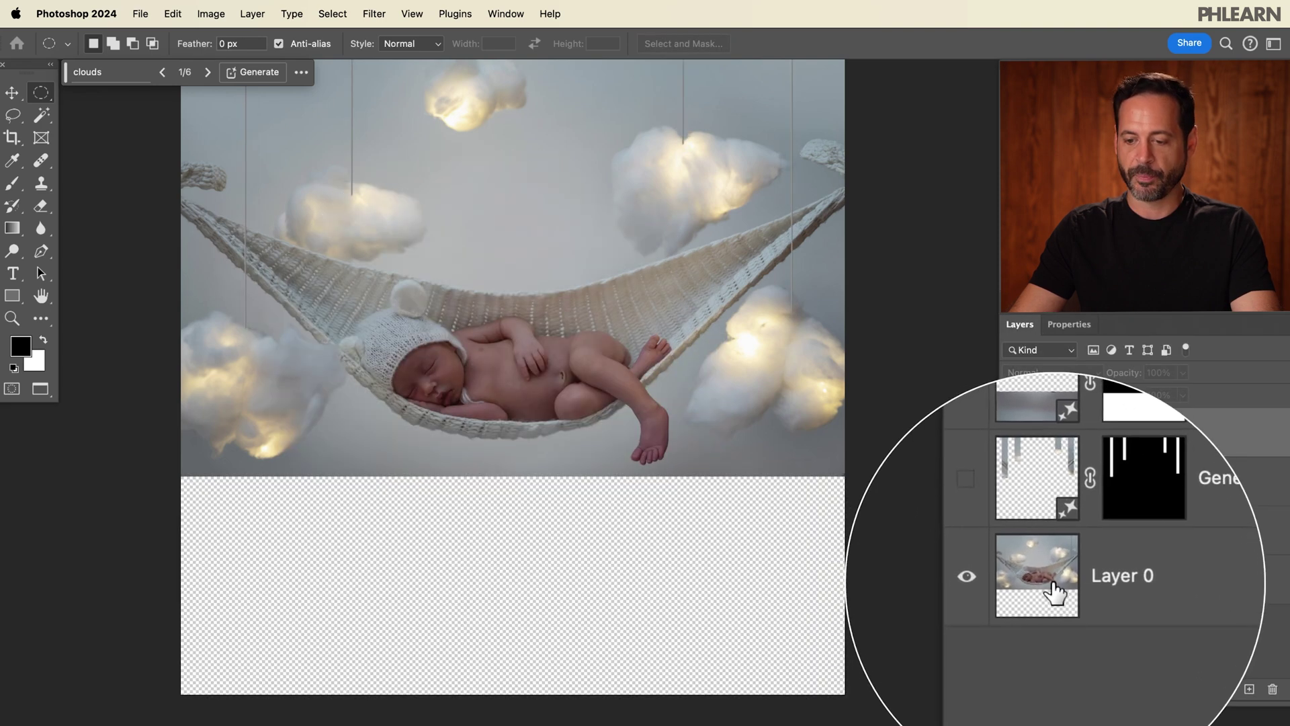
{"action": "left_click", "coordinate": [1011, 529]}
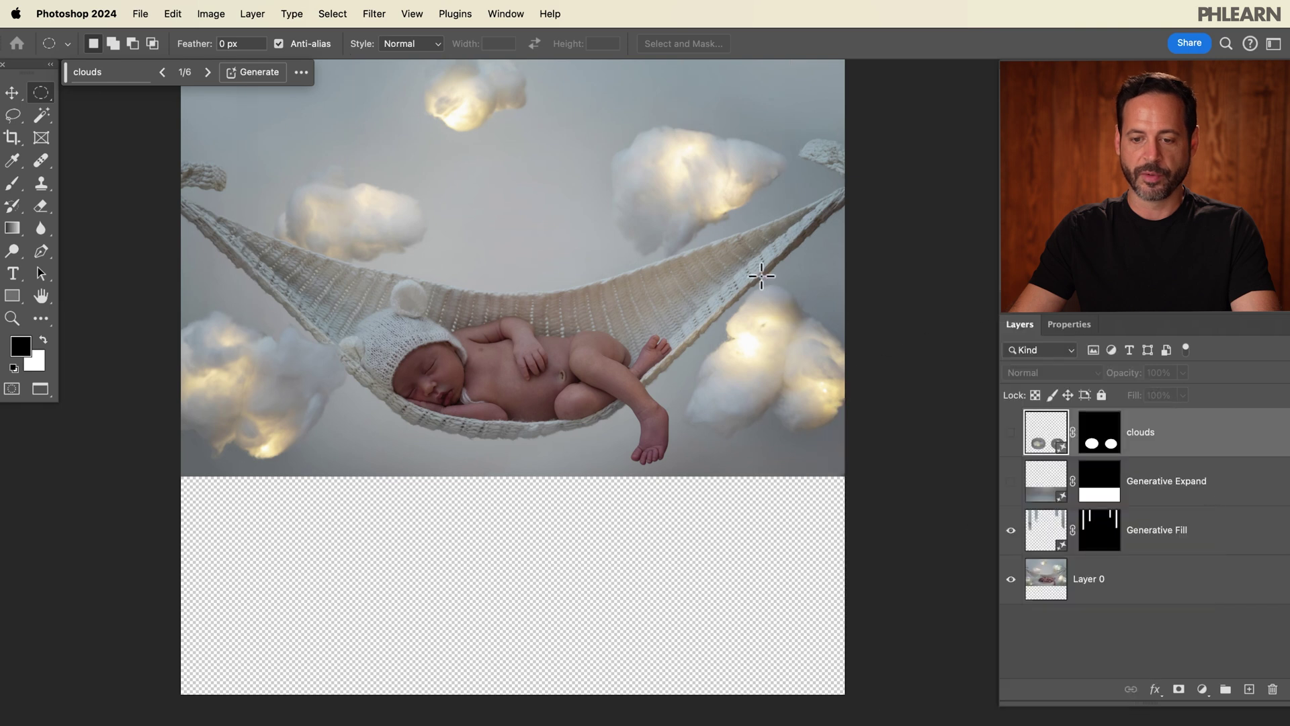
{"action": "left_click", "coordinate": [1012, 481]}
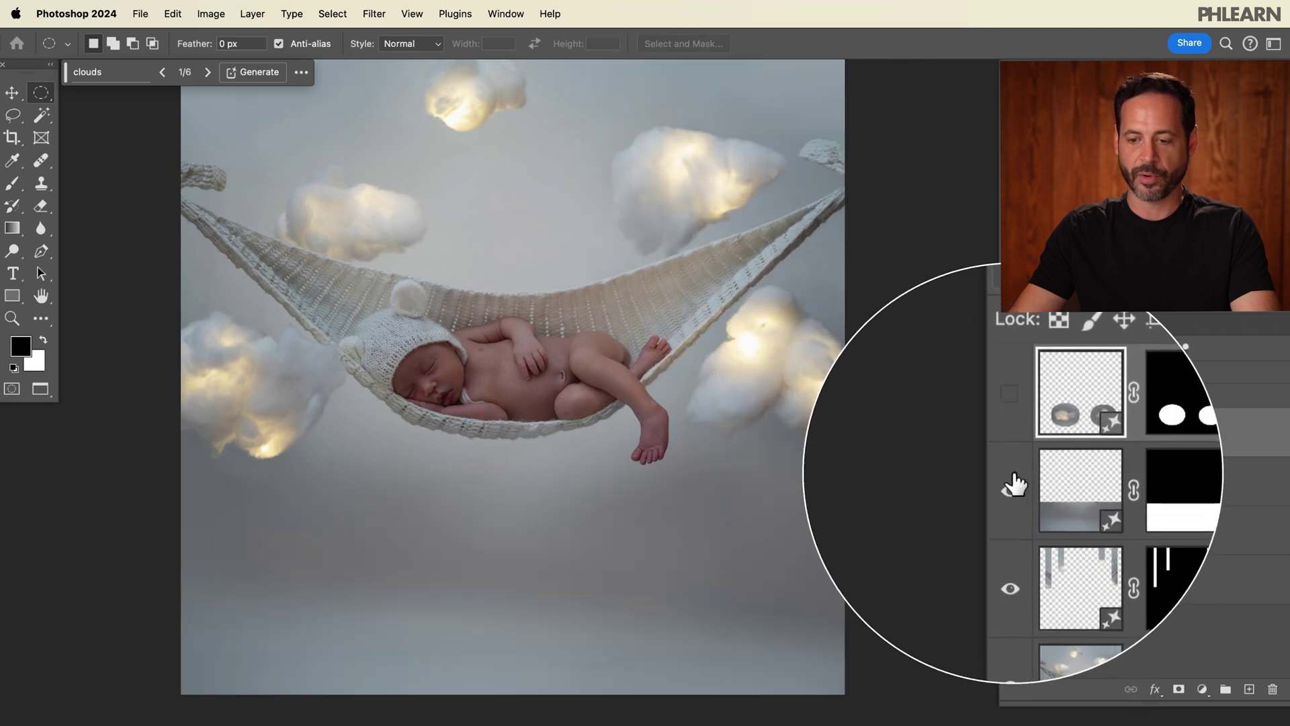
{"action": "left_click", "coordinate": [1012, 432]}
{"action": "left_click_drag", "start_coordinate": [729, 472], "coordinate": [703, 452]}
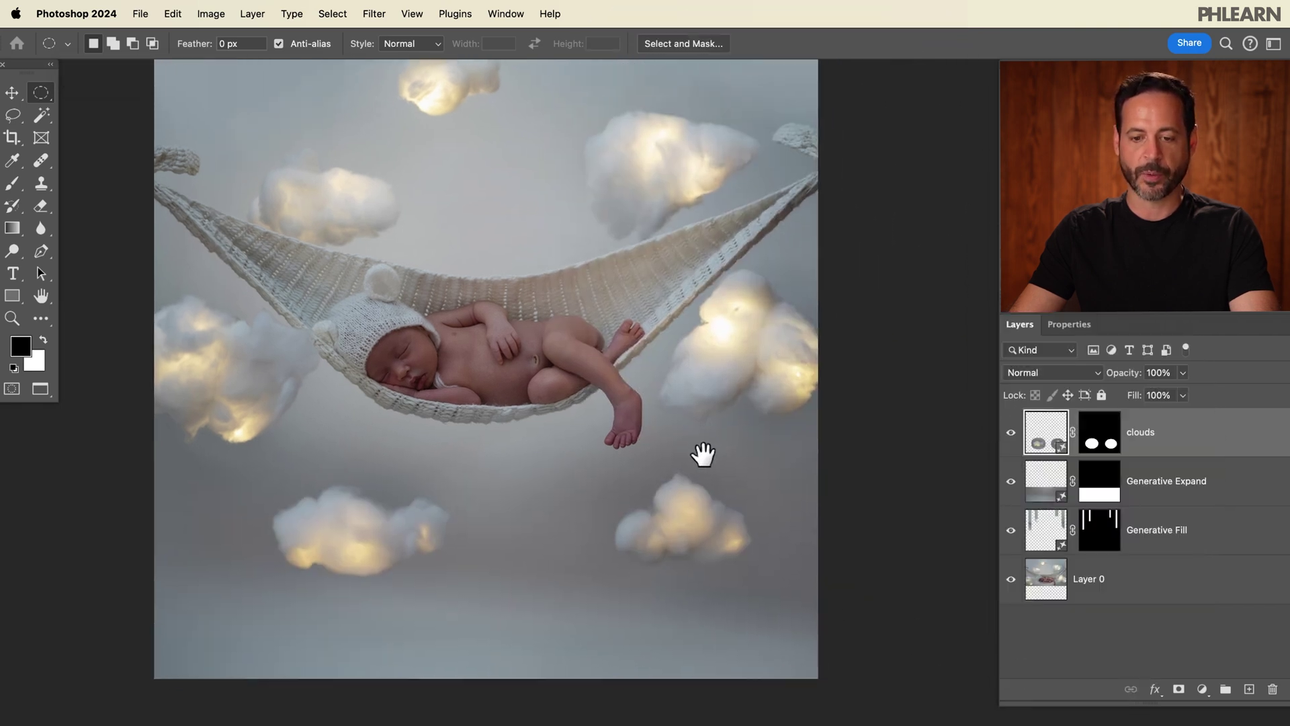
{"action": "scroll", "coordinate": [682, 420], "scroll_direction": "up", "scroll_amount": 5}
{"action": "key", "text": "super+0"}
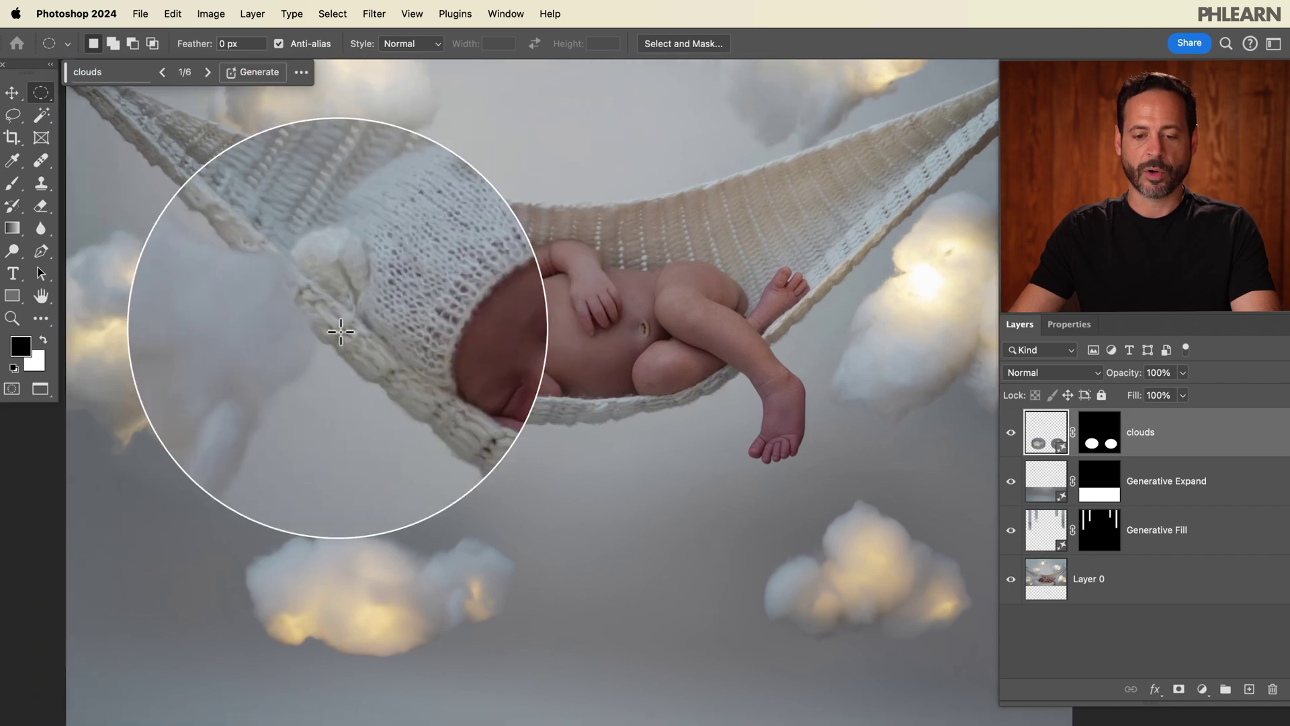
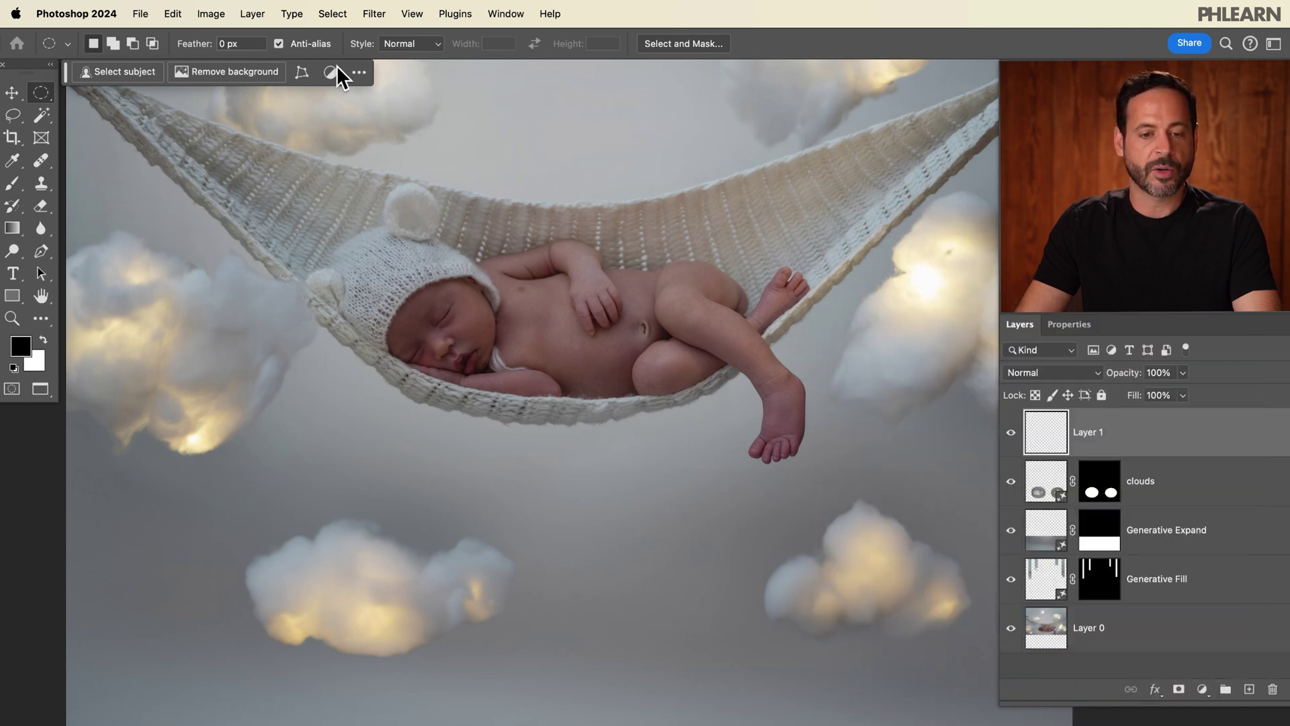
Merge the visible image onto Layer 1 with Apply Image, using the Merged layer and the RGB channel of Baby.jpeg as source
{"action": "left_click", "coordinate": [210, 13]}
{"action": "mouse_move", "coordinate": [253, 13]}
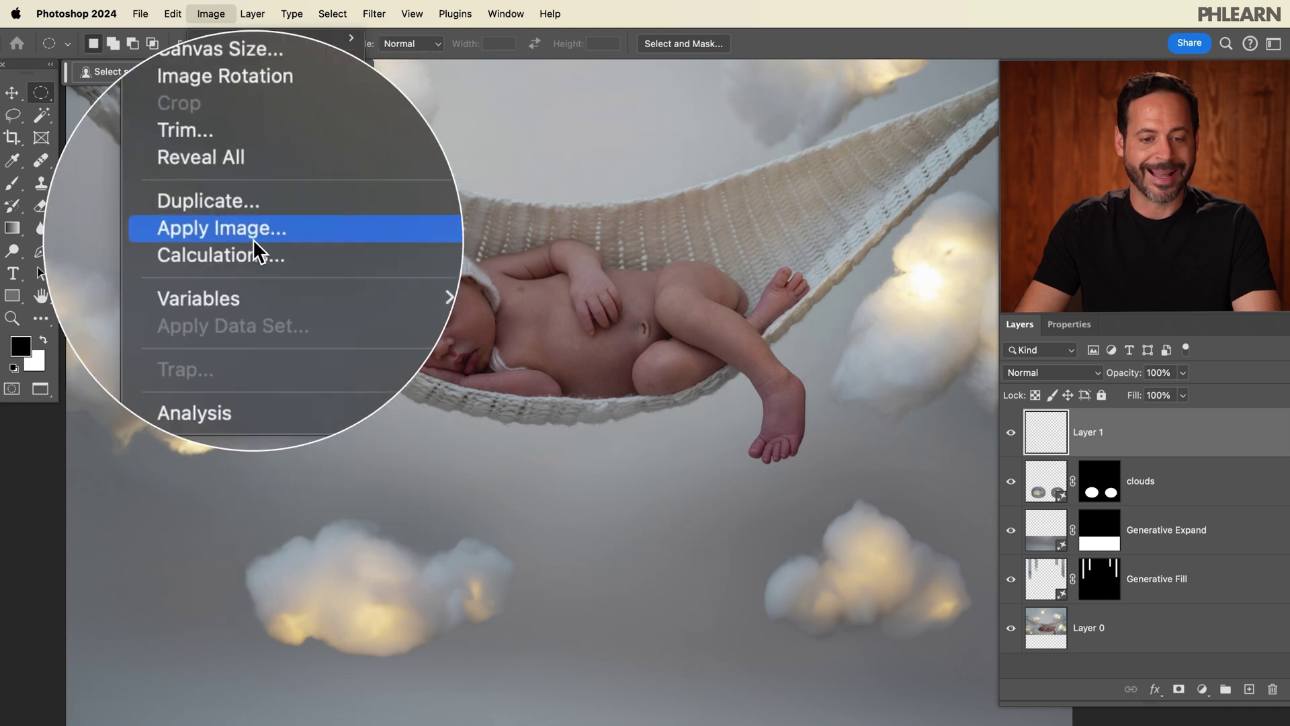
{"action": "left_click", "coordinate": [254, 241]}
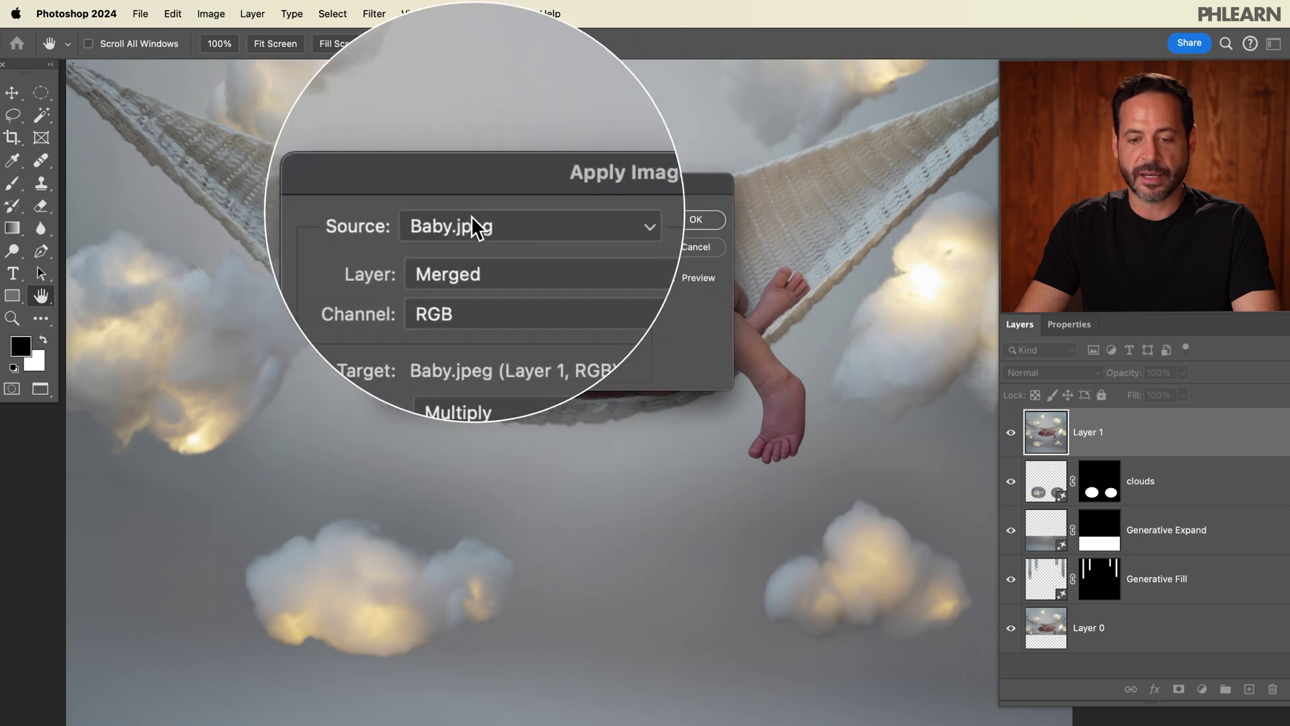
{"action": "left_click", "coordinate": [695, 219]}
{"action": "key", "text": "m"}
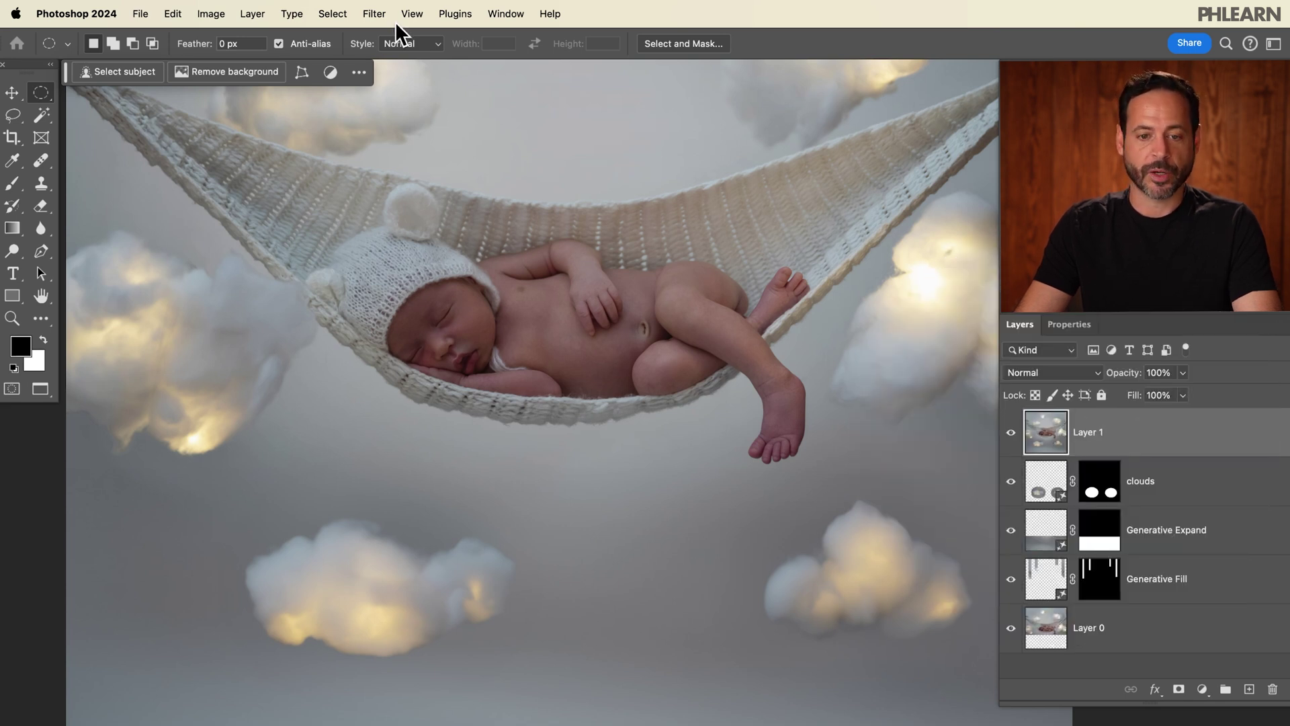
Convert the merged Layer 1 to a smart object
{"action": "left_click", "coordinate": [375, 13]}
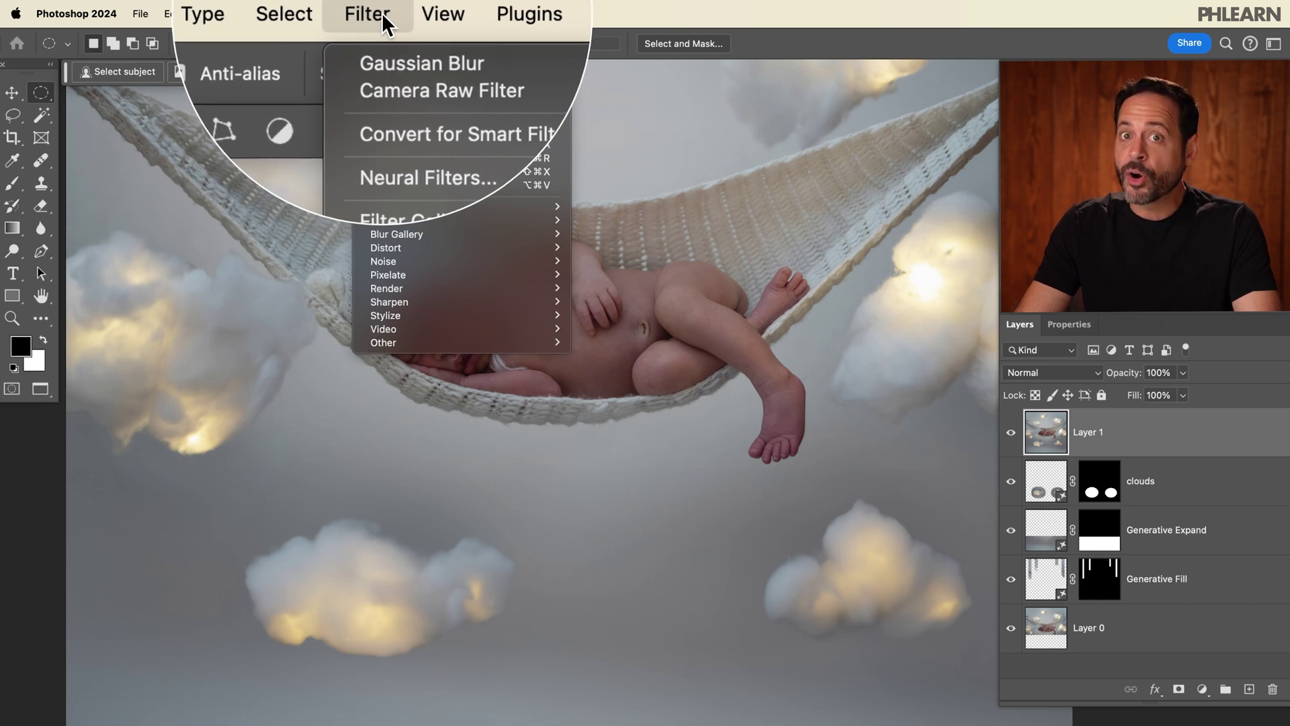
{"action": "mouse_move", "coordinate": [243, 24]}
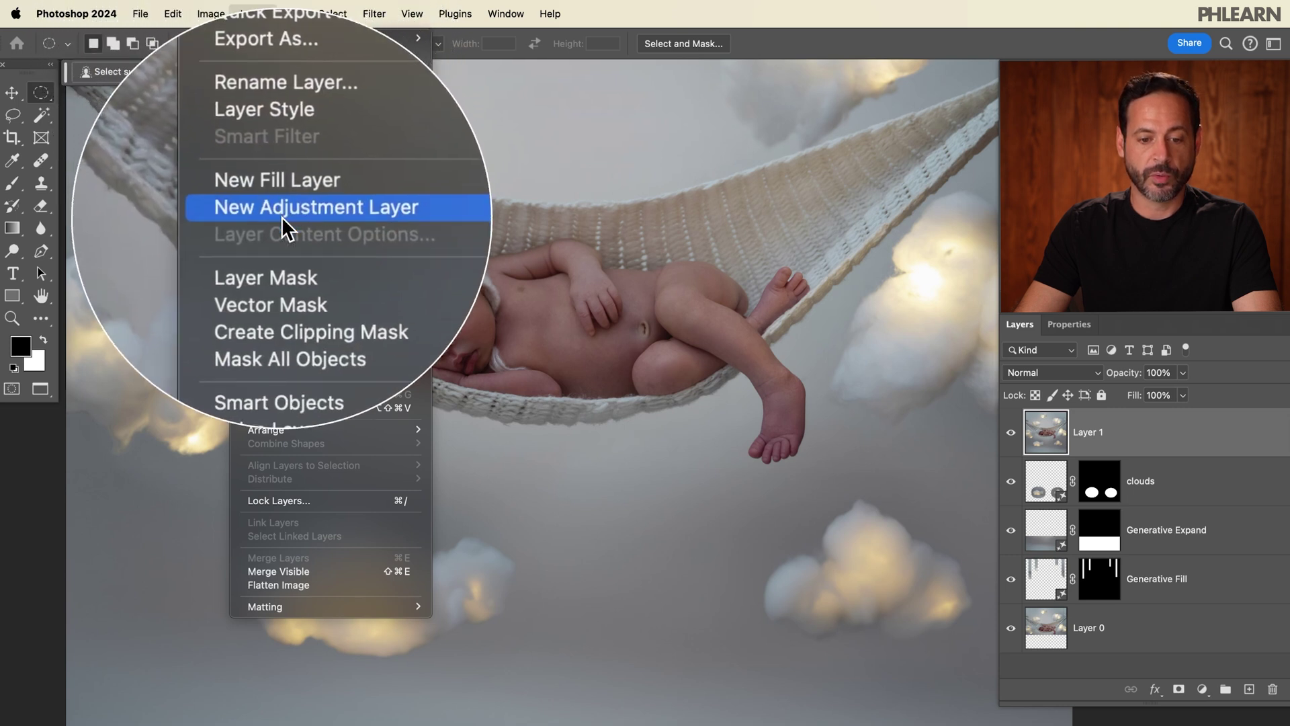
{"action": "mouse_move", "coordinate": [295, 310]}
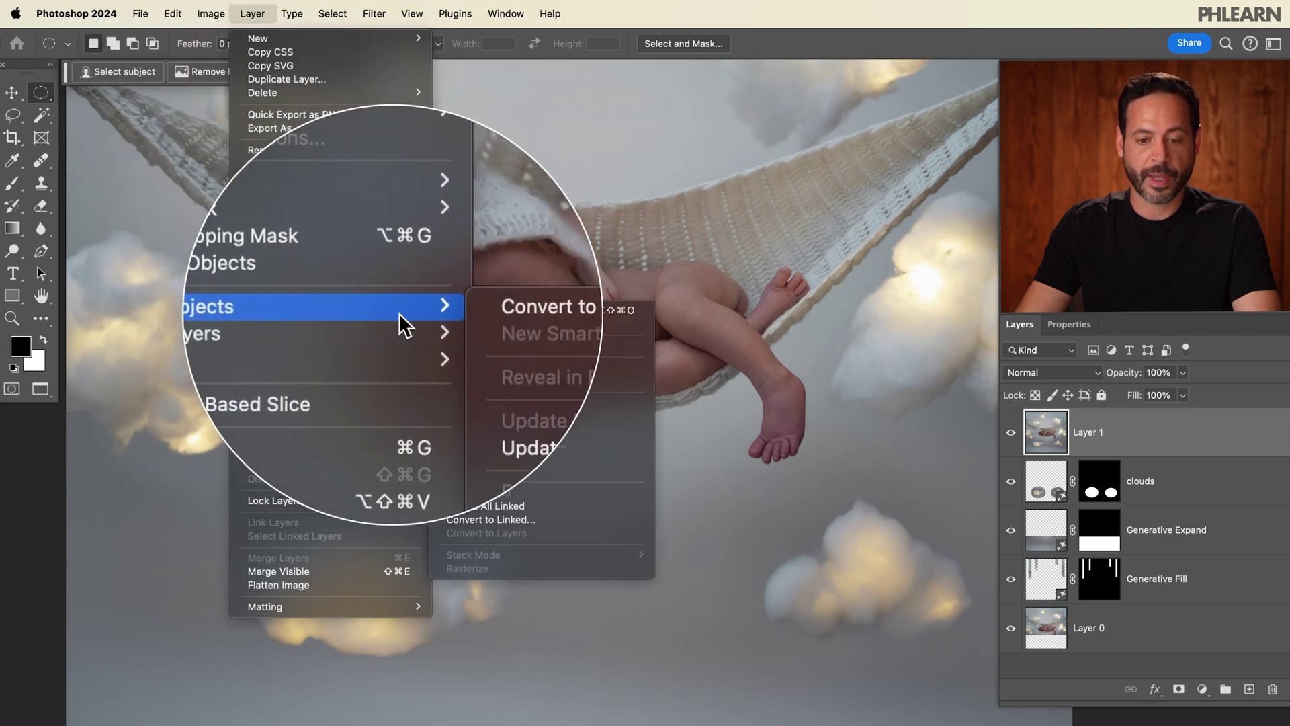
{"action": "left_click", "coordinate": [527, 317]}
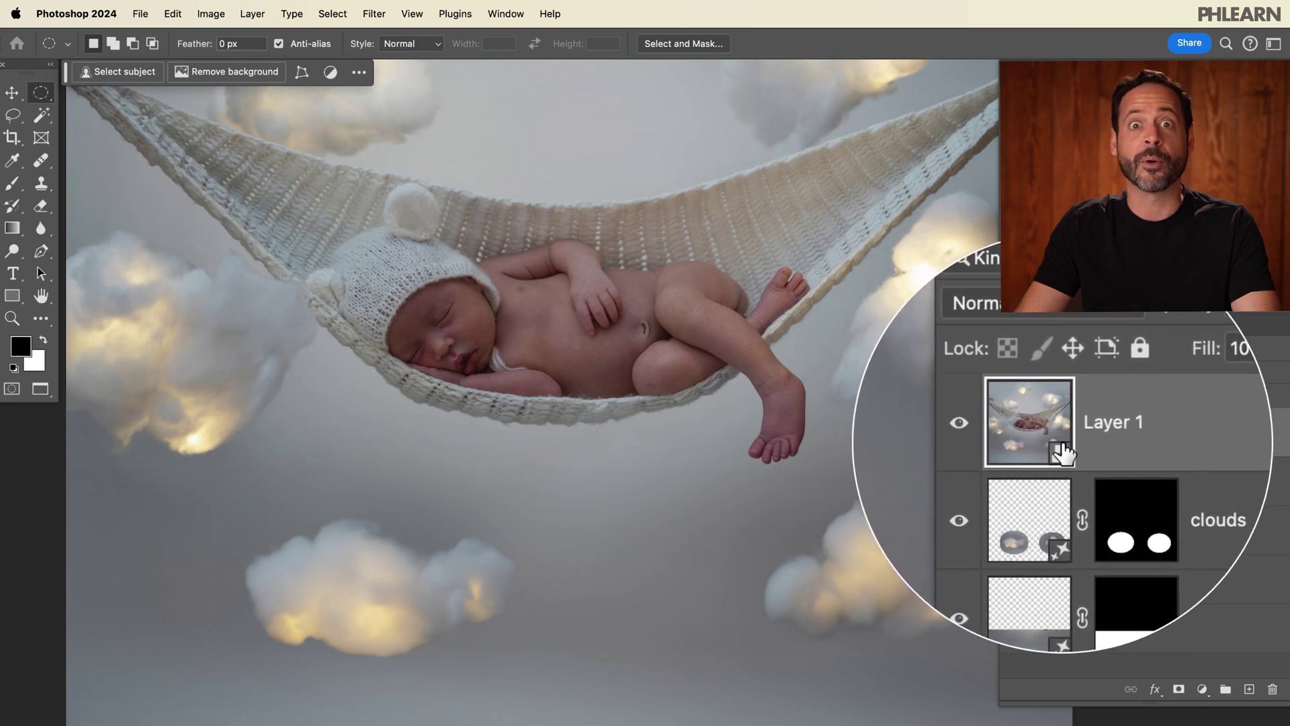
Open the Camera Raw Filter on Layer 1 and collapse the Color Grading settings
{"action": "left_click", "coordinate": [374, 13]}
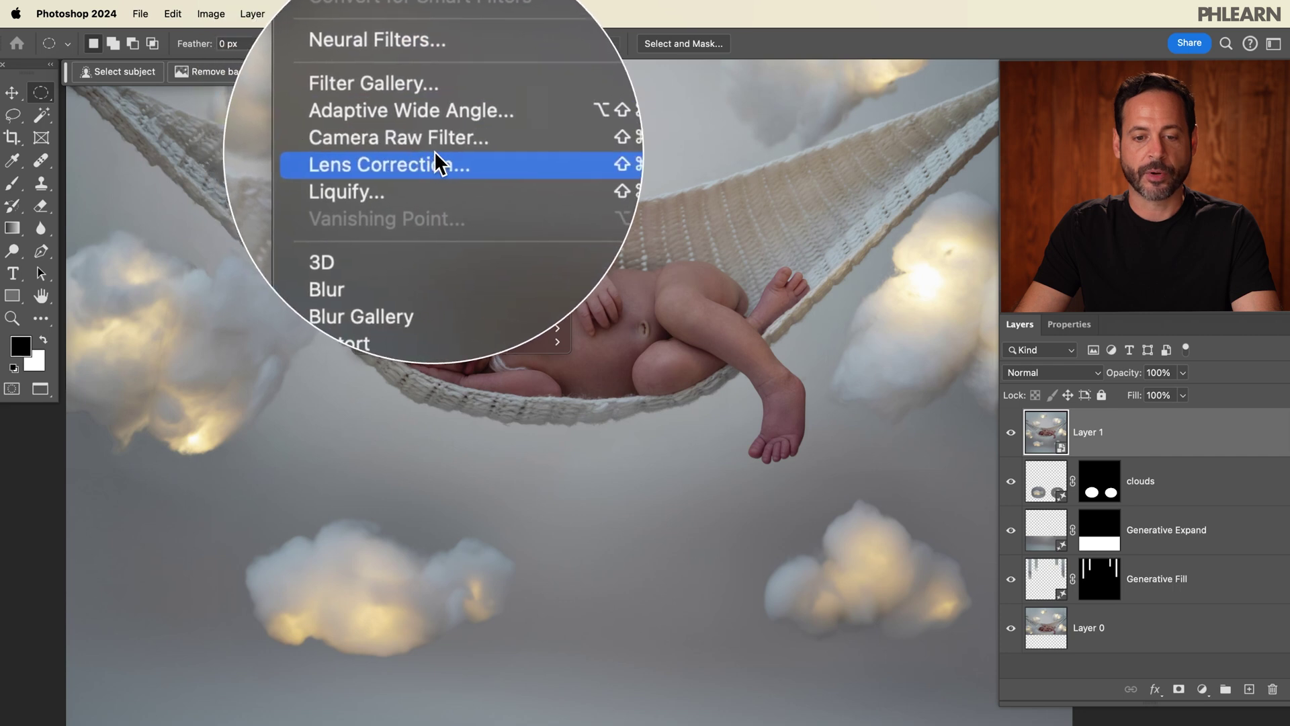
{"action": "left_click", "coordinate": [466, 154]}
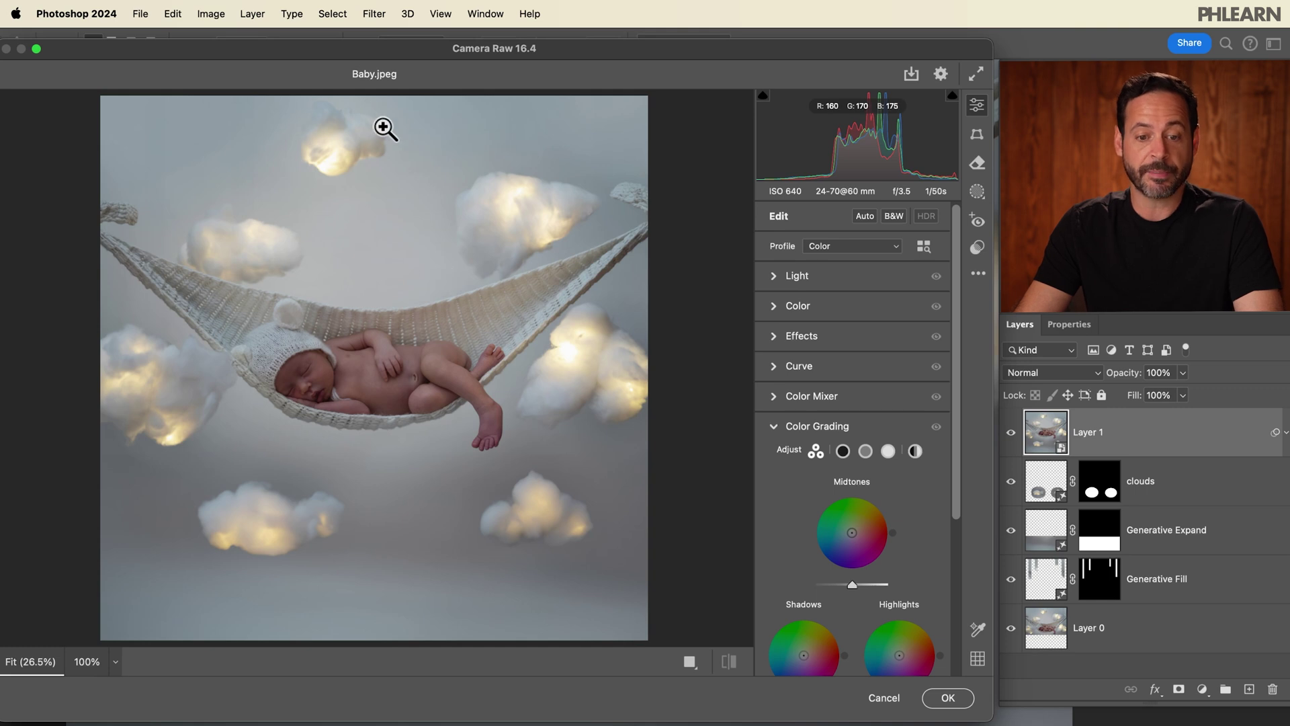
{"action": "left_click", "coordinate": [772, 425]}
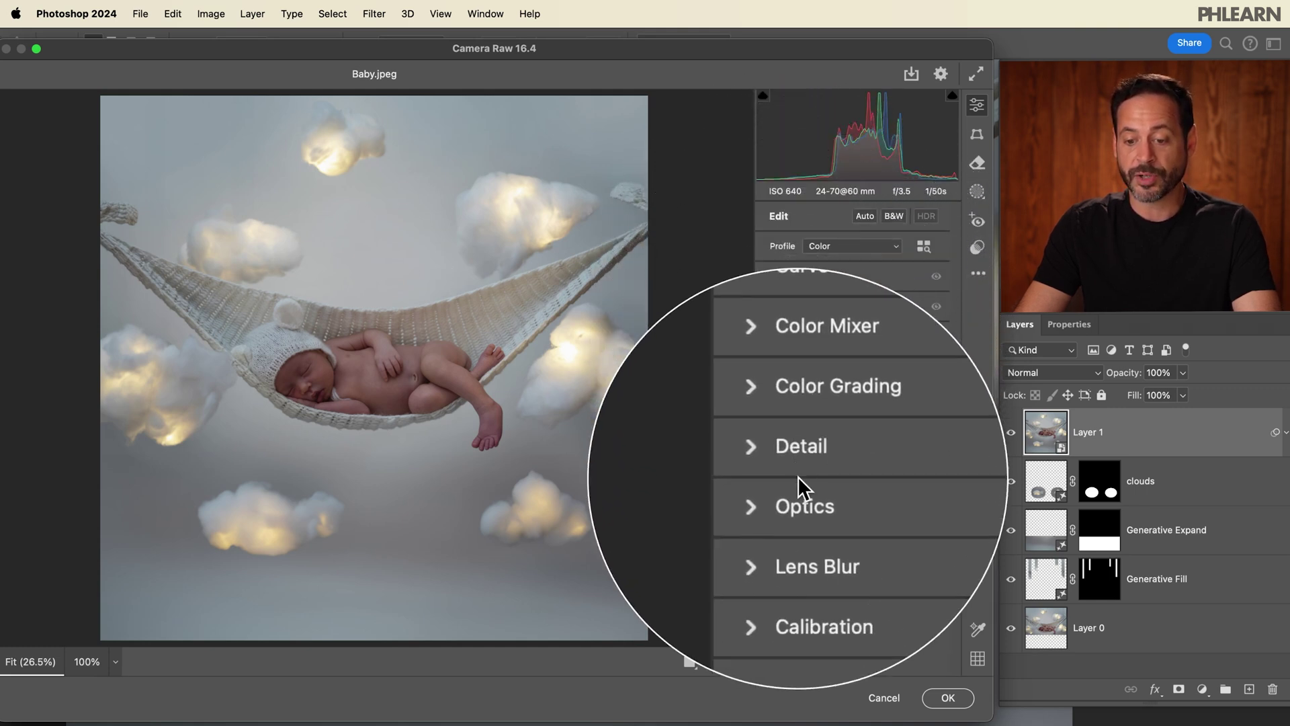
Try a small overall exposure increase in the Light settings and reset it to 0
{"action": "left_click", "coordinate": [776, 276]}
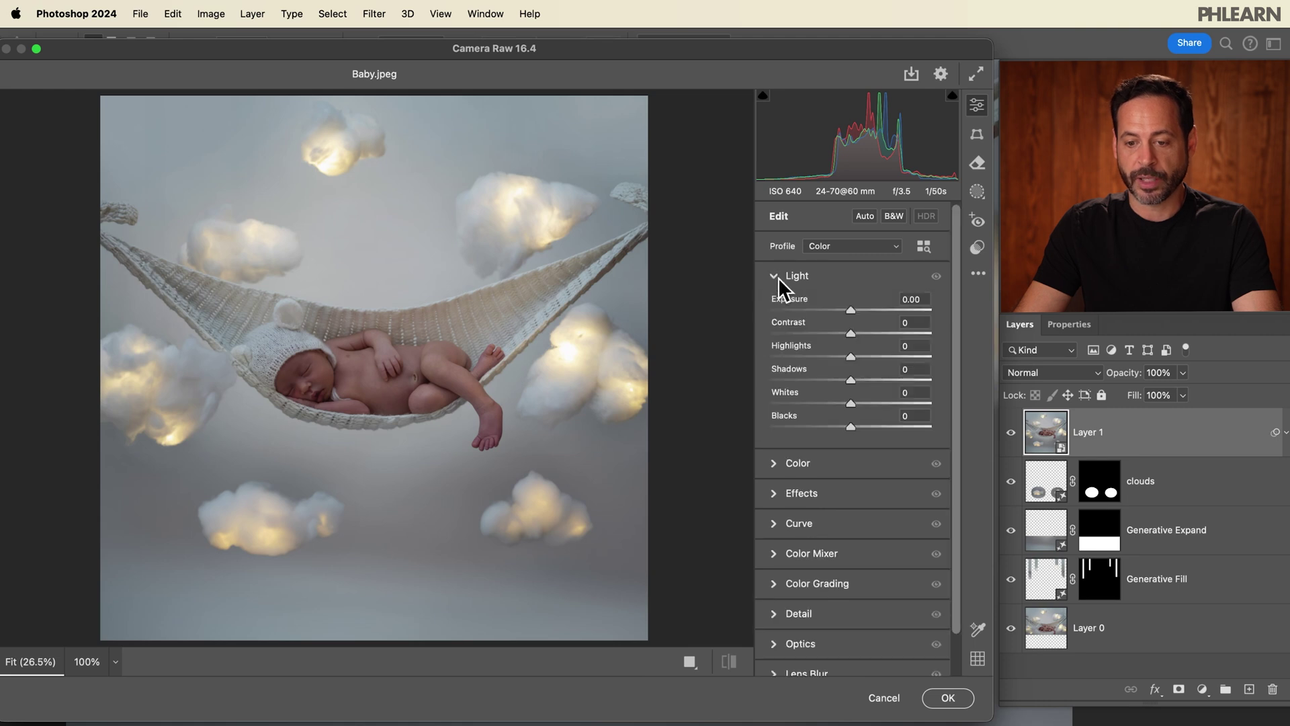
{"action": "left_click_drag", "start_coordinate": [853, 312], "coordinate": [858, 311]}
{"action": "double_click", "coordinate": [857, 310]}
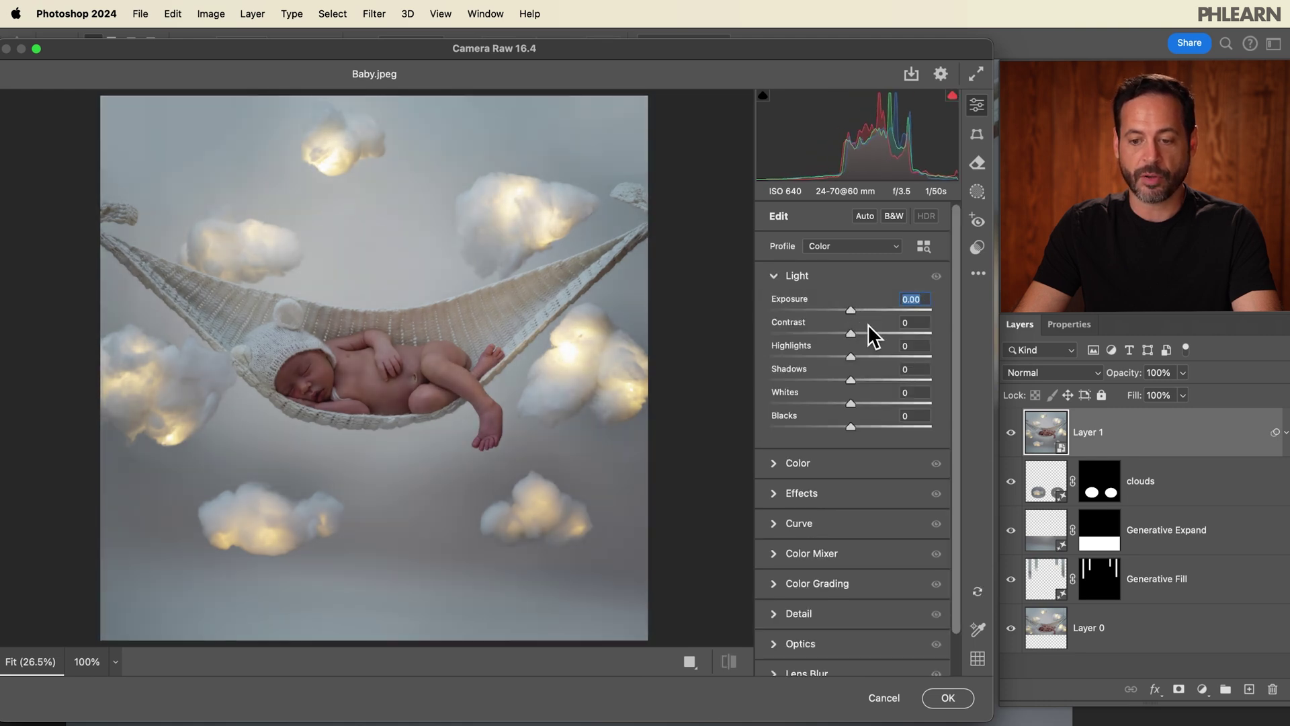
{"action": "left_click", "coordinate": [774, 277]}
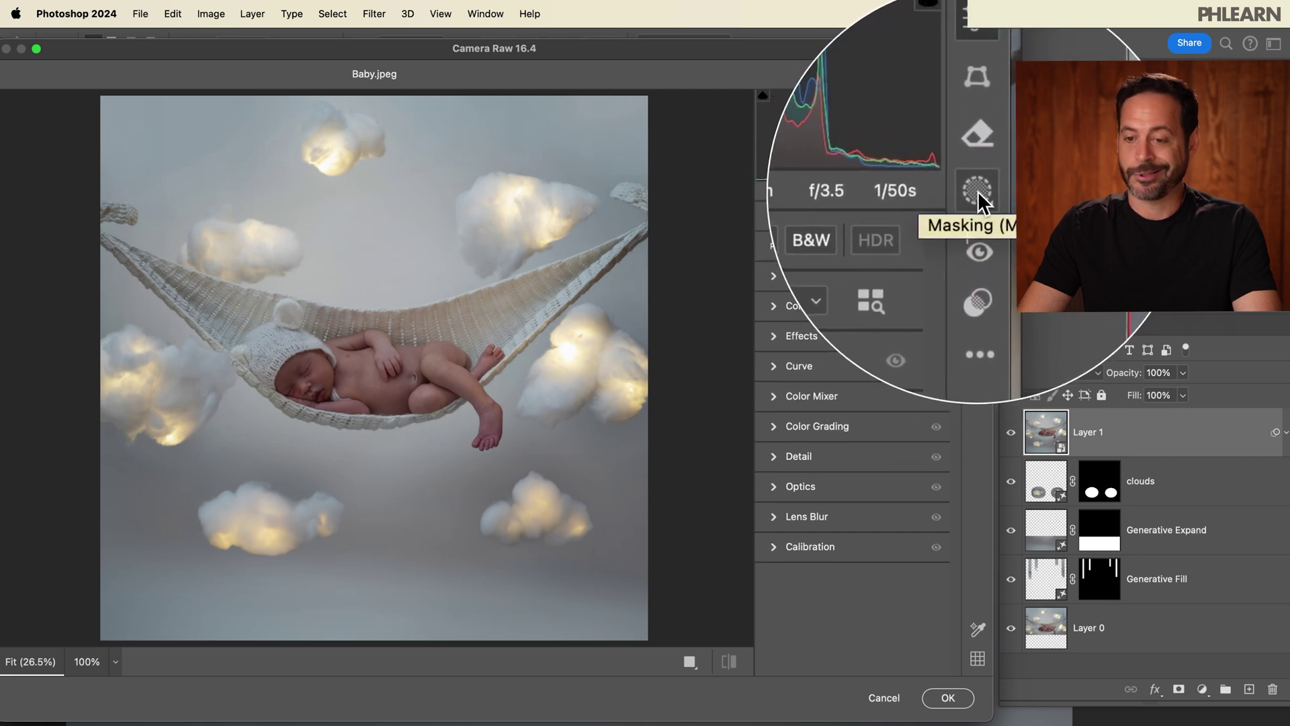
Create a radial gradient mask with feather 100 as a large oval centred on the baby, reaching past both sides of the photo
{"action": "left_click", "coordinate": [977, 191]}
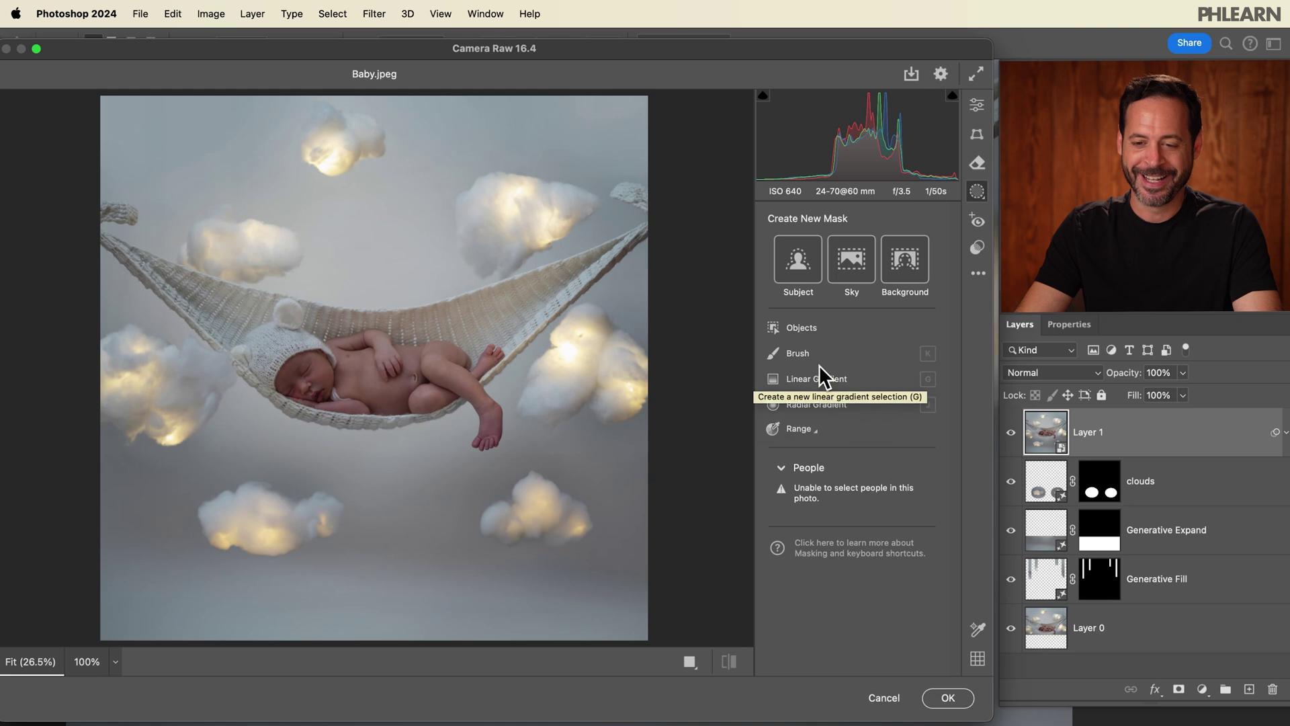
{"action": "left_click", "coordinate": [812, 403]}
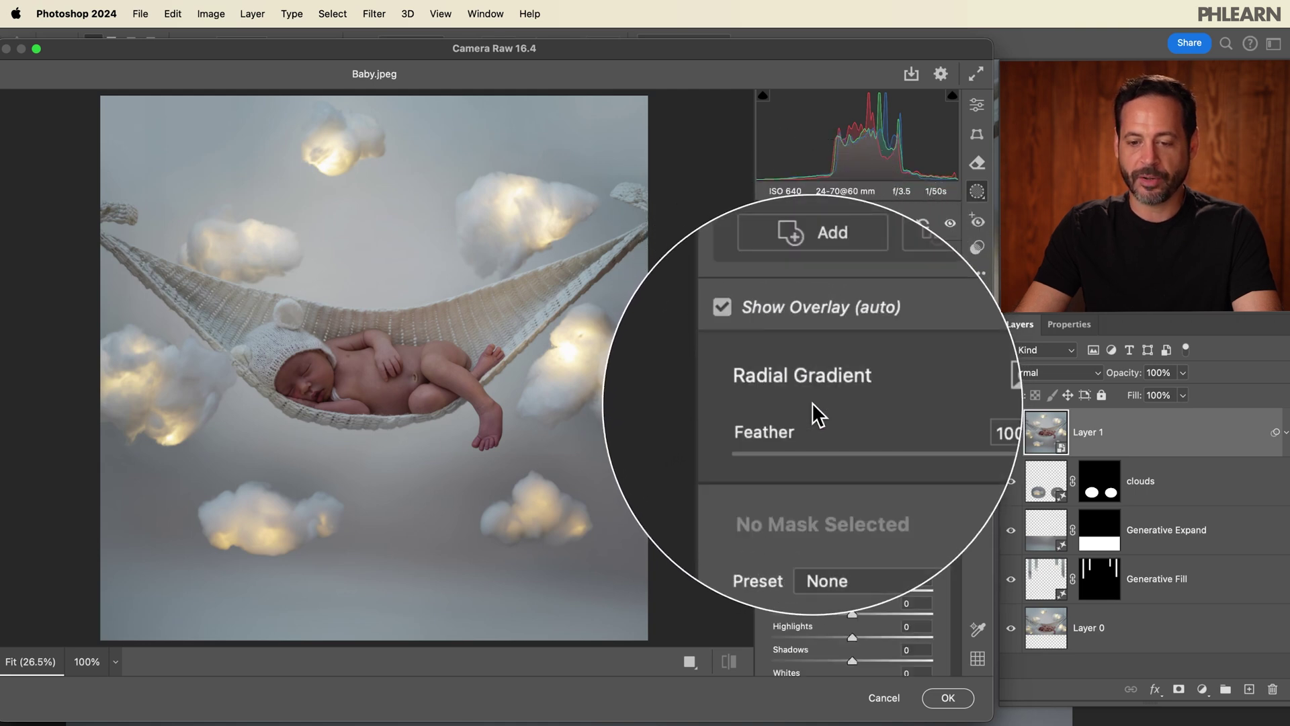
{"action": "left_click_drag", "start_coordinate": [399, 399], "coordinate": [582, 509]}
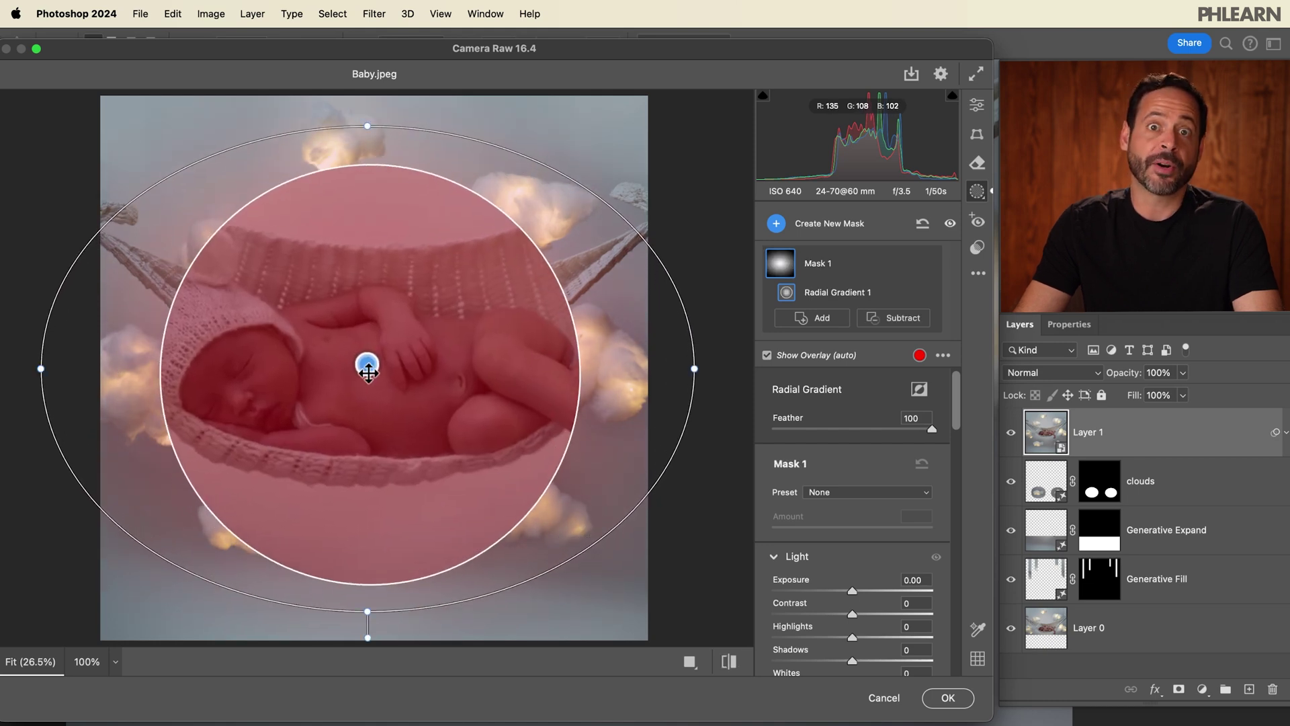
Brighten the large radial mask with Exposure +0.85, Highlights +2 and Shadows +47, and shift it slightly to the right
{"action": "scroll", "coordinate": [959, 410], "scroll_direction": "down", "scroll_amount": 2}
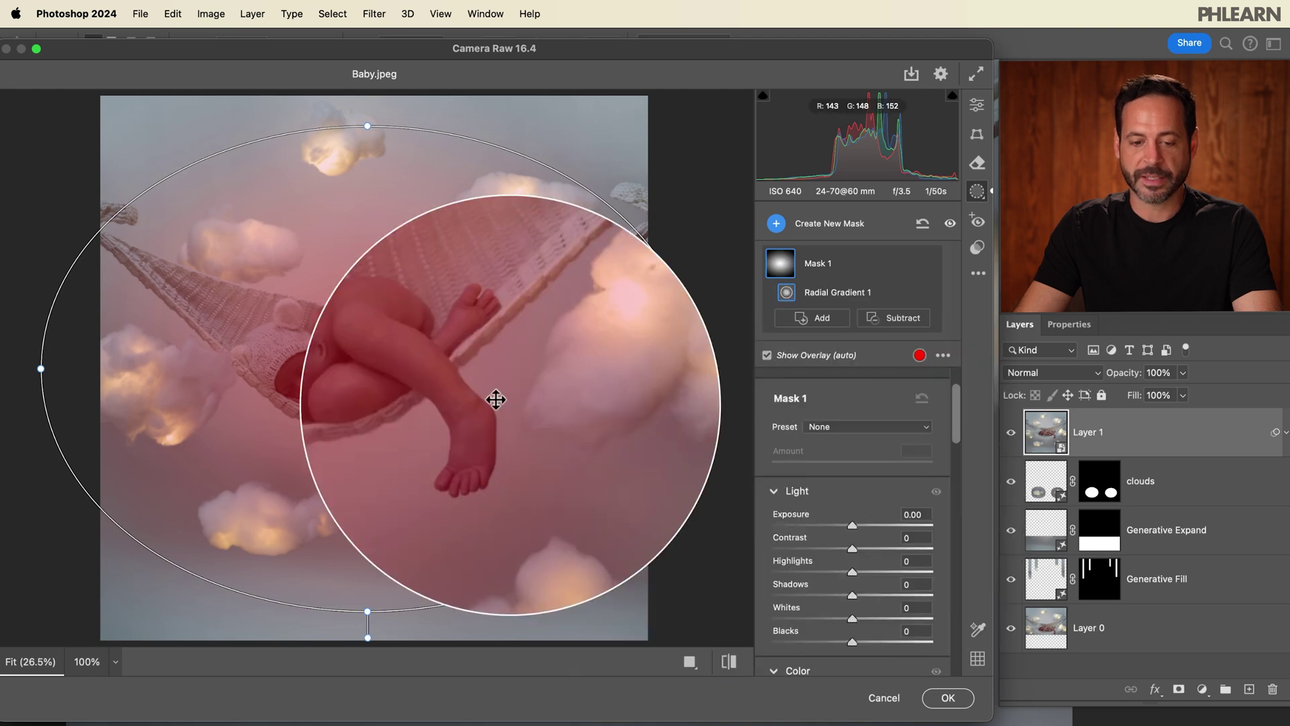
{"action": "left_click_drag", "start_coordinate": [853, 529], "coordinate": [868, 514]}
{"action": "left_click_drag", "start_coordinate": [852, 569], "coordinate": [888, 589]}
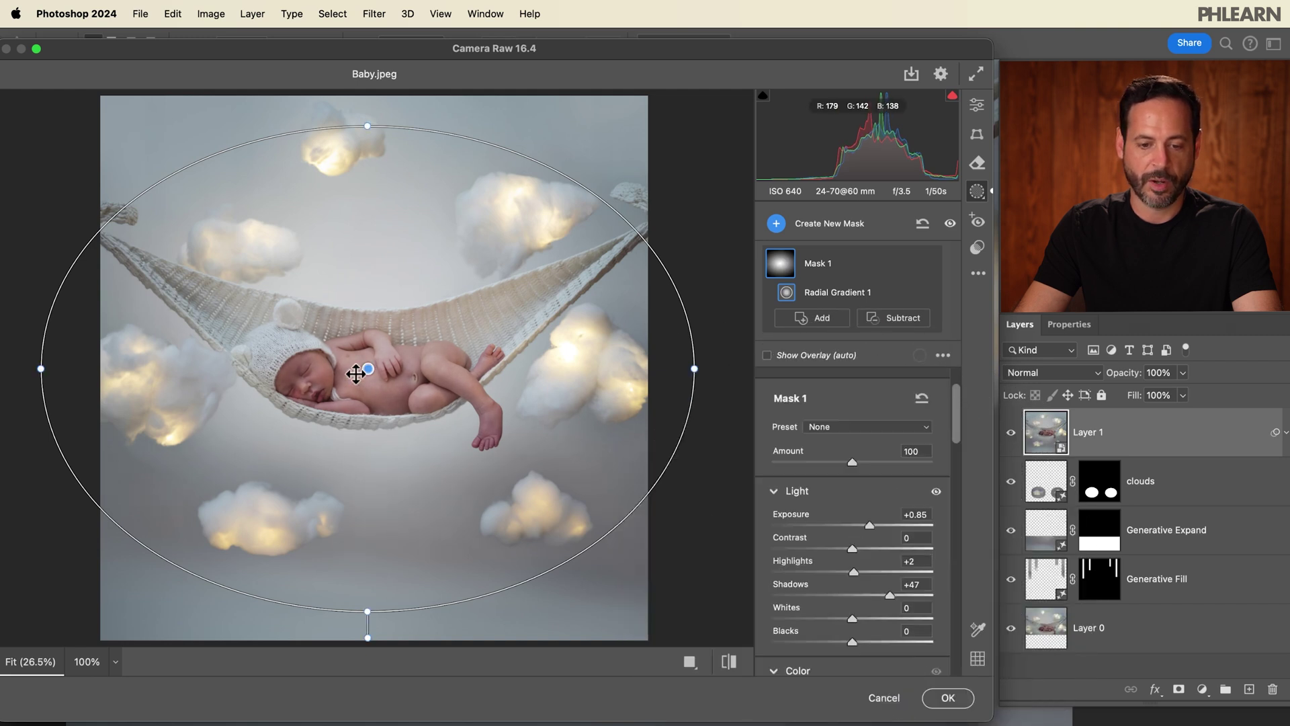
{"action": "mouse_move", "coordinate": [366, 370]}
{"action": "left_mouse_down"}
{"action": "mouse_move", "coordinate": [389, 412]}
{"action": "mouse_move", "coordinate": [367, 389]}
{"action": "left_mouse_up"}
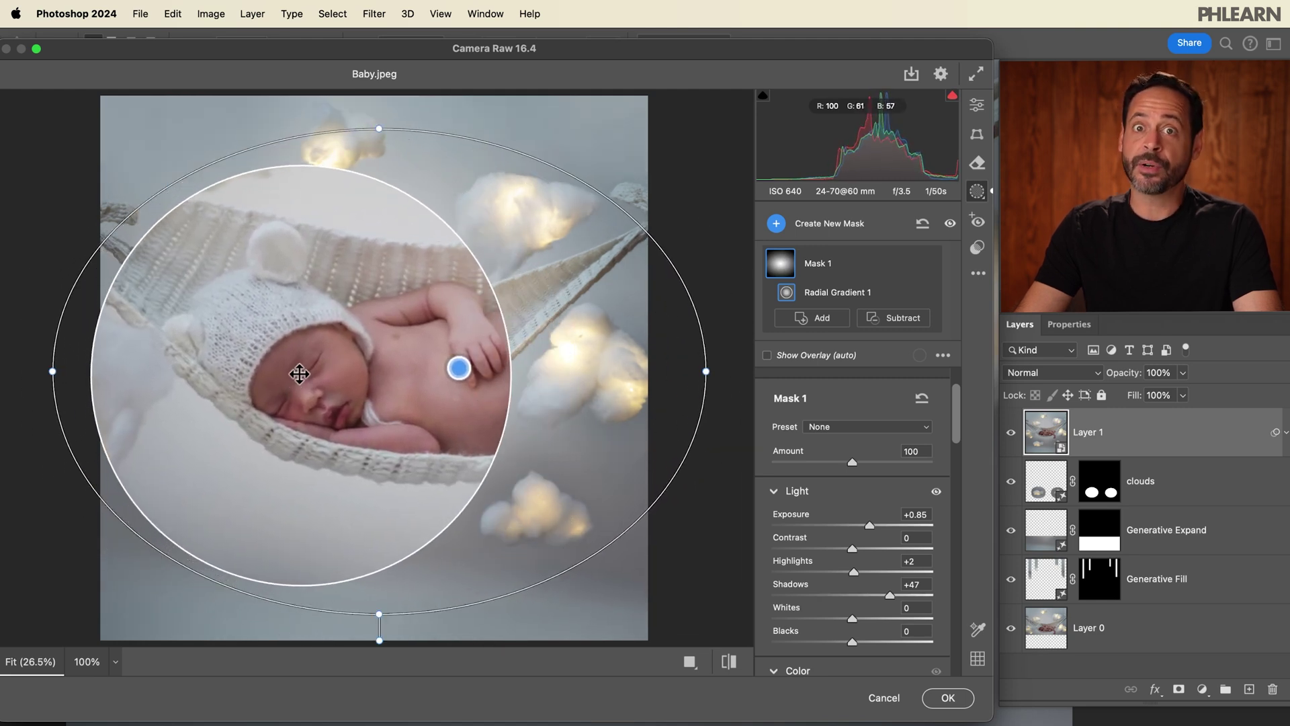
Add a second, smaller radial gradient mask around the baby's head and upper body
{"action": "left_click", "coordinate": [808, 223]}
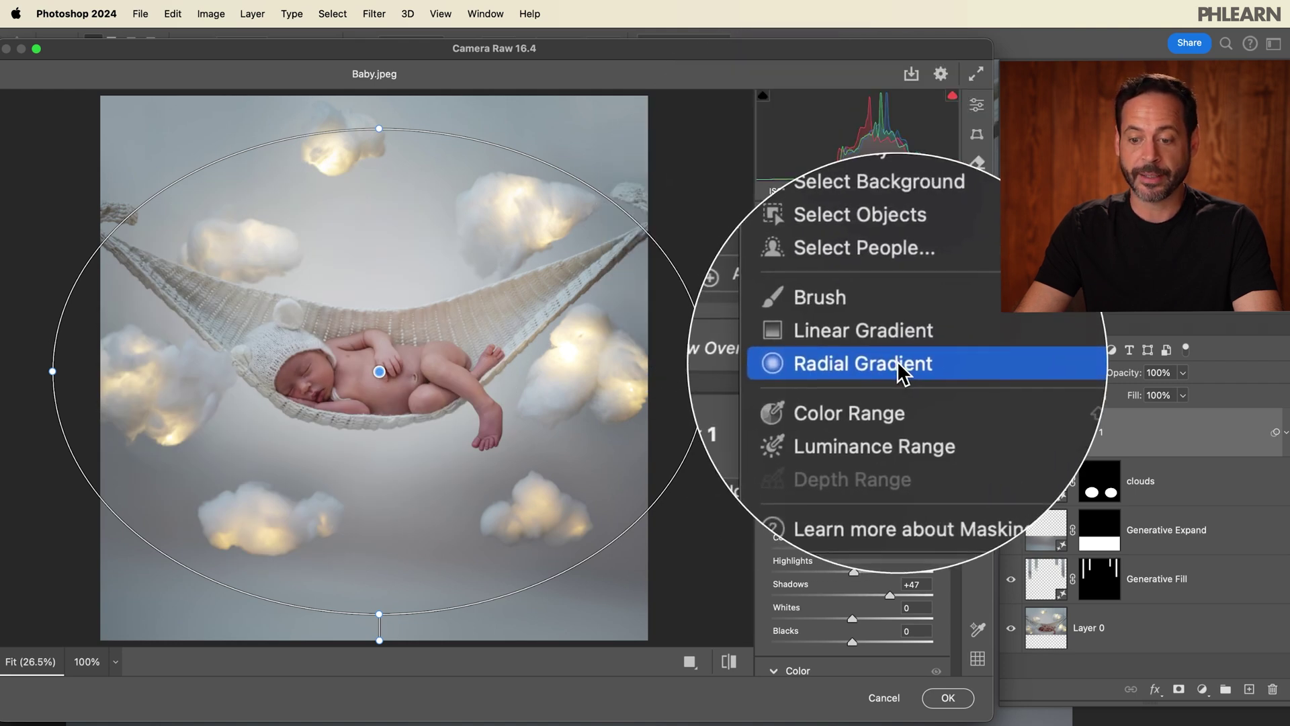
{"action": "left_click", "coordinate": [887, 366]}
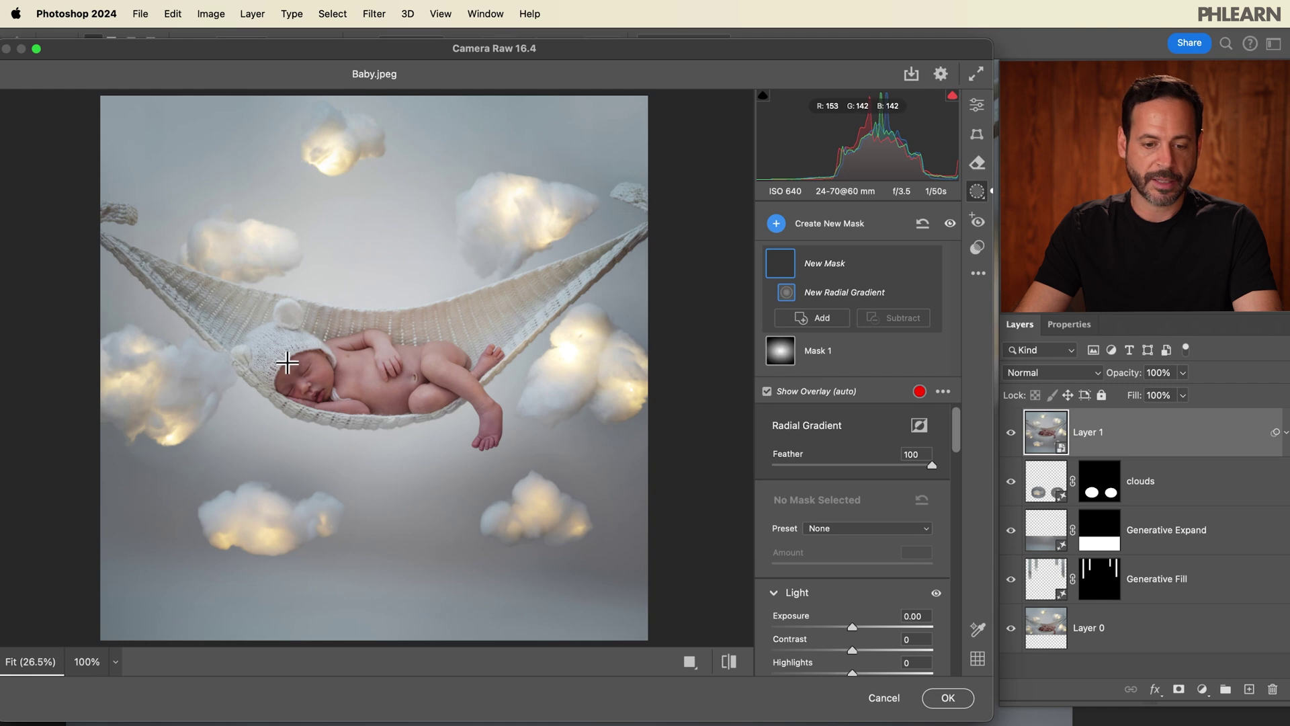
{"action": "left_click_drag", "start_coordinate": [284, 363], "coordinate": [362, 417]}
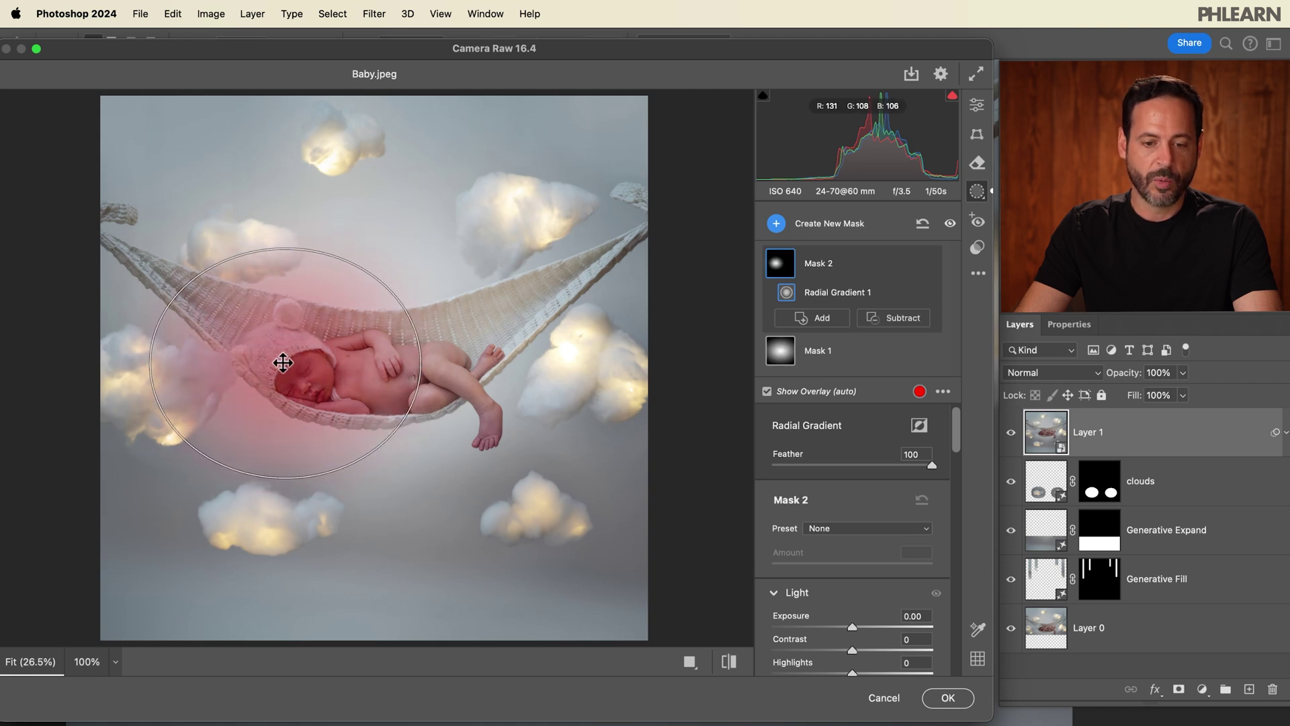
{"action": "left_click_drag", "start_coordinate": [322, 387], "coordinate": [311, 360]}
{"action": "key", "text": "super+z"}
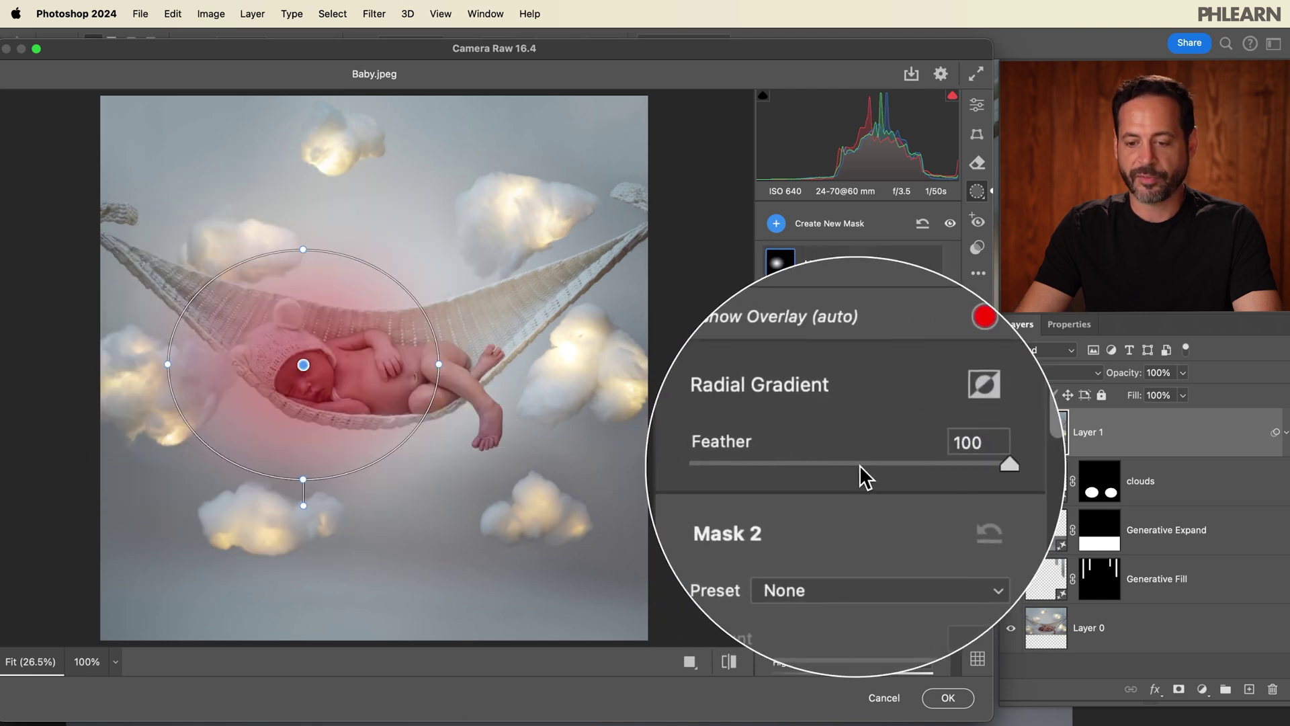
Set the smaller radial mask to Exposure +0.85 and Shadows +45, and shift it slightly to the left
{"action": "left_click_drag", "start_coordinate": [929, 468], "coordinate": [959, 450]}
{"action": "left_click_drag", "start_coordinate": [857, 497], "coordinate": [869, 491]}
{"action": "left_click_drag", "start_coordinate": [852, 563], "coordinate": [891, 558]}
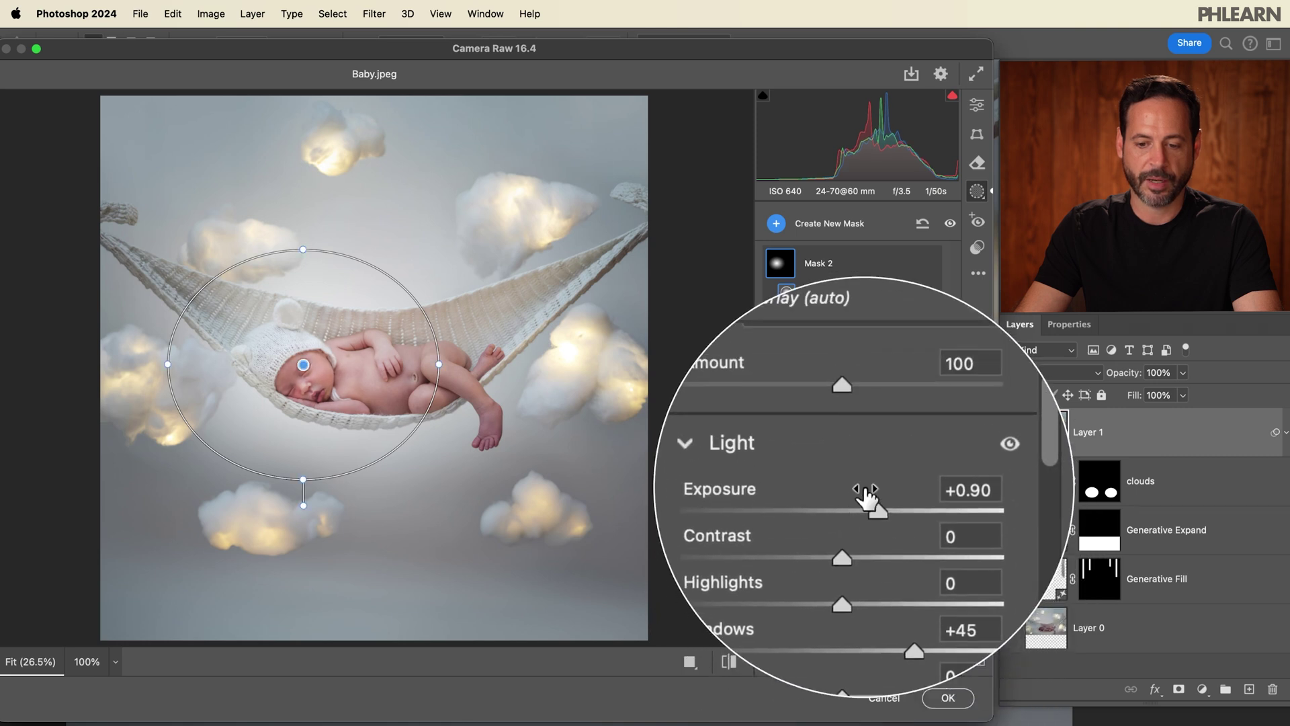
{"action": "left_click_drag", "start_coordinate": [869, 494], "coordinate": [868, 494]}
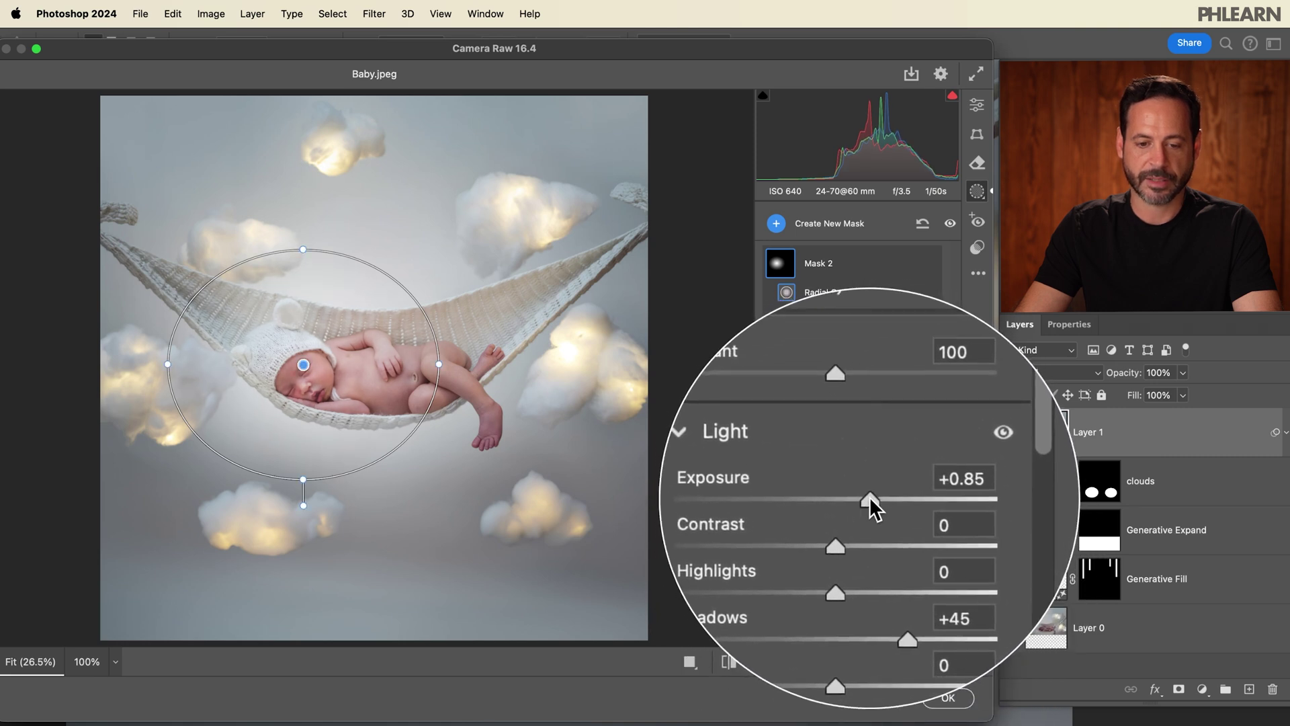
{"action": "mouse_move", "coordinate": [300, 369]}
{"action": "left_mouse_down"}
{"action": "mouse_move", "coordinate": [280, 383]}
{"action": "mouse_move", "coordinate": [284, 358]}
{"action": "left_mouse_up"}
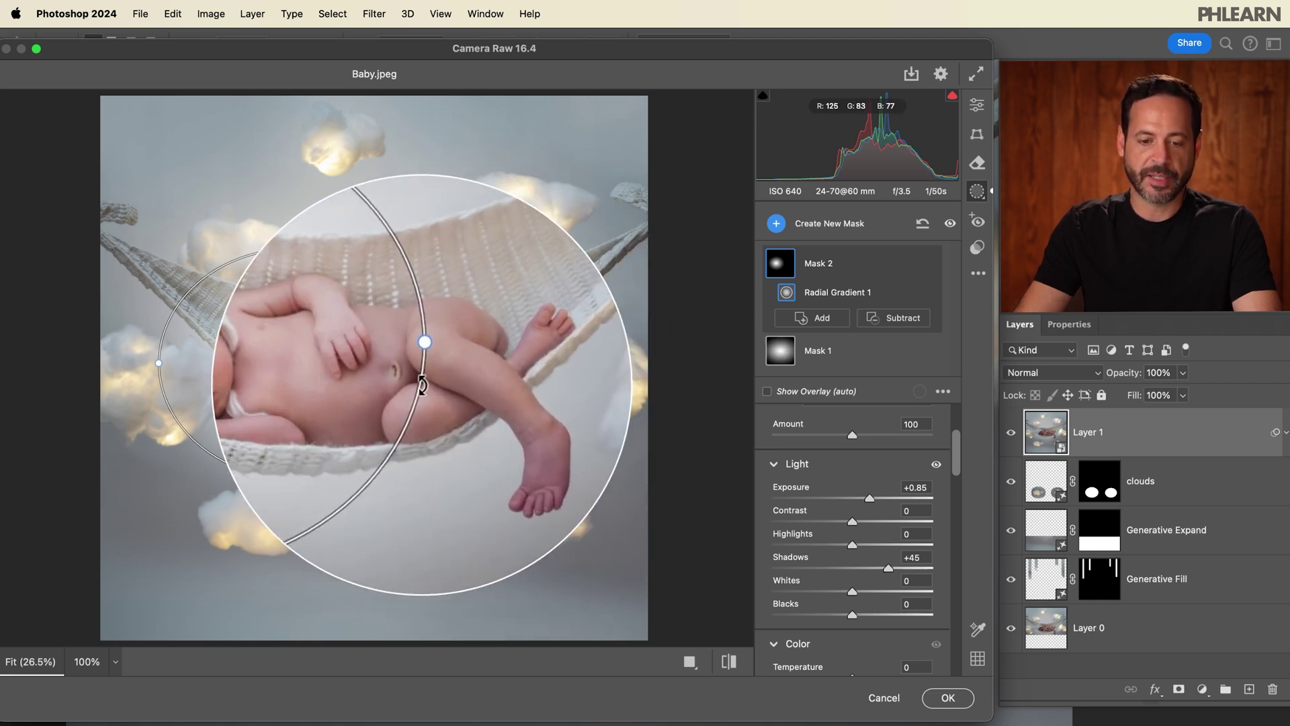
Create a subject mask and brighten it with Exposure +0.70 and Shadows +34
{"action": "left_click", "coordinate": [811, 226]}
{"action": "left_click", "coordinate": [840, 236]}
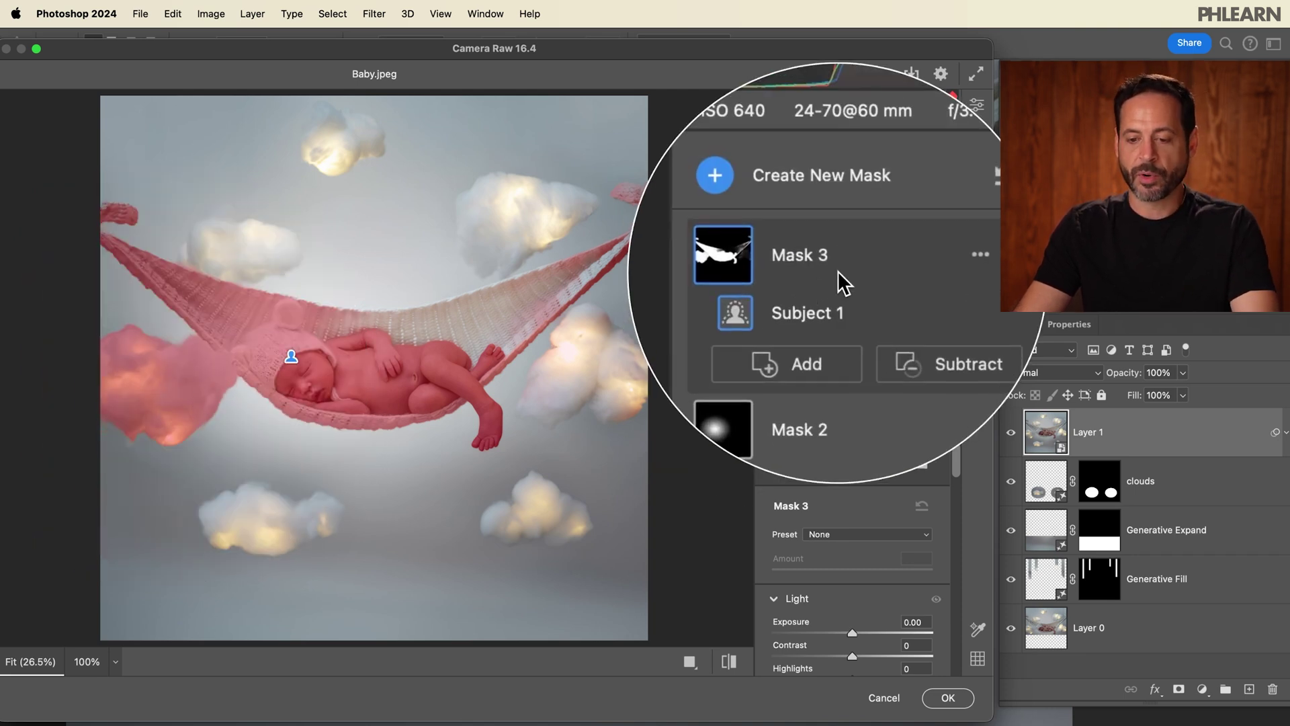
{"action": "scroll", "coordinate": [958, 462], "scroll_direction": "down", "scroll_amount": 3}
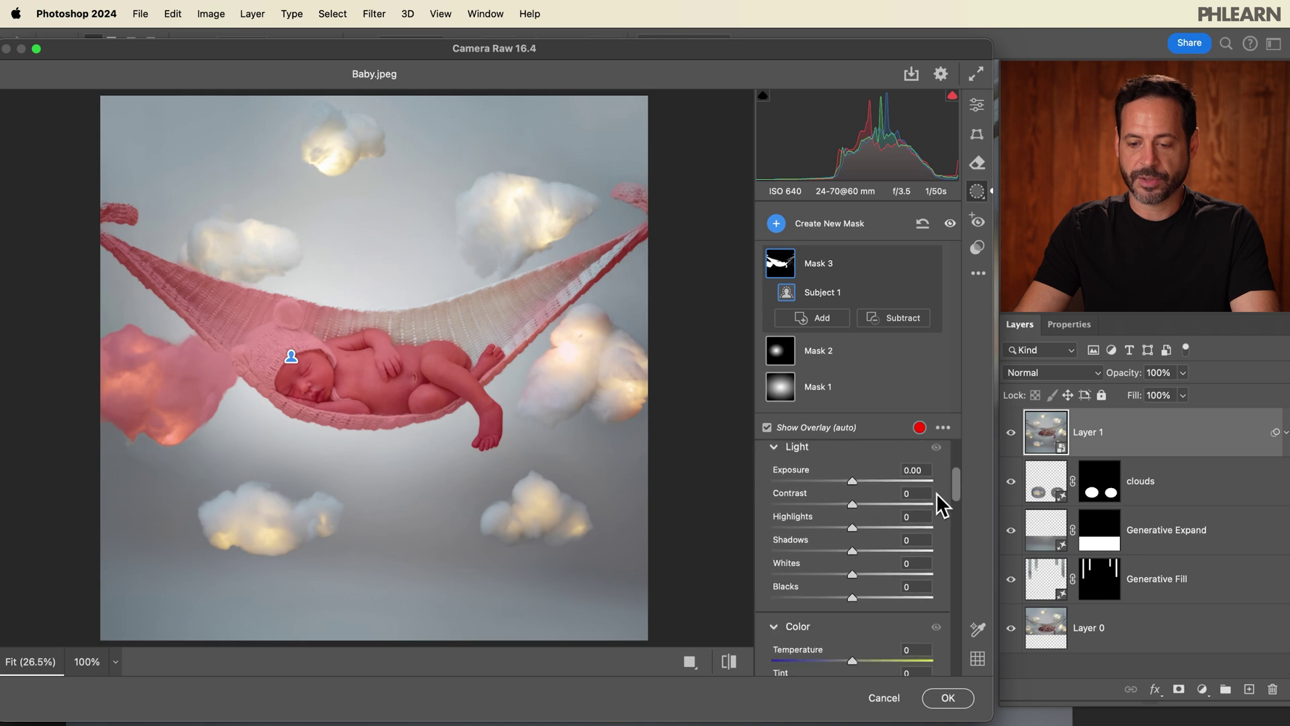
{"action": "left_click_drag", "start_coordinate": [853, 479], "coordinate": [860, 480]}
{"action": "left_click_drag", "start_coordinate": [854, 550], "coordinate": [881, 543]}
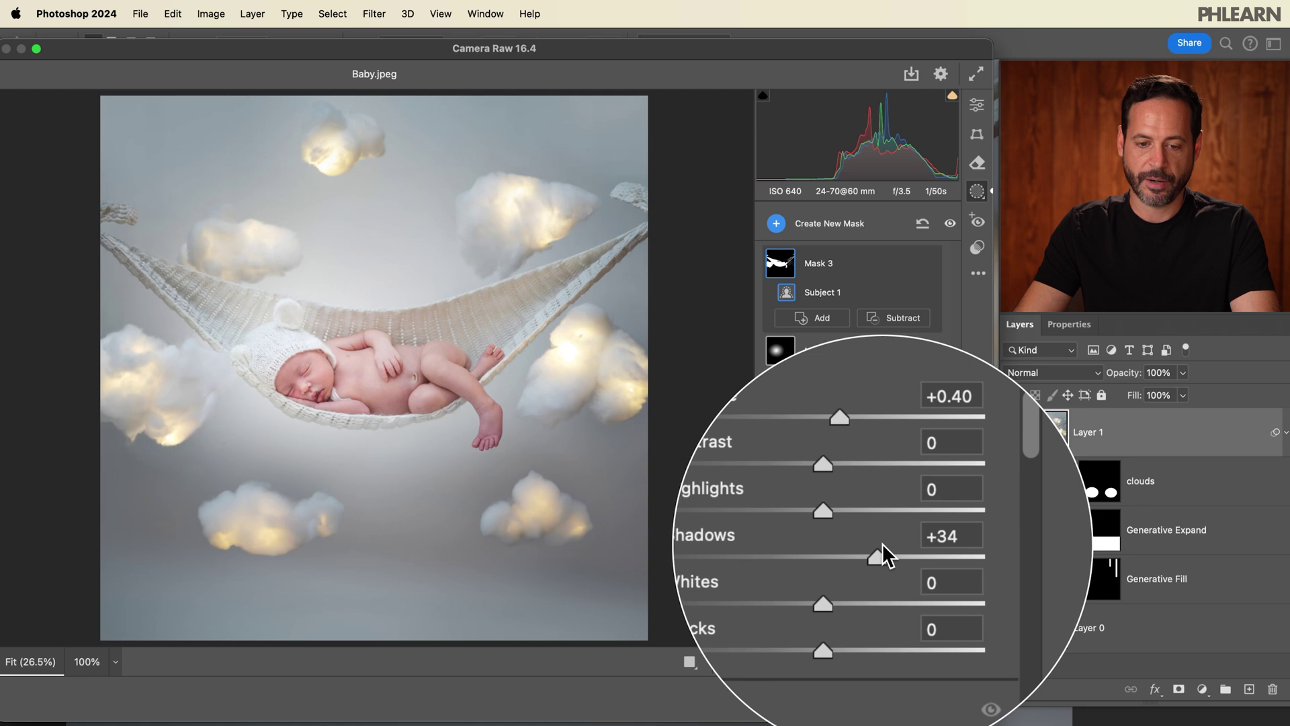
{"action": "left_click_drag", "start_coordinate": [860, 483], "coordinate": [865, 482]}
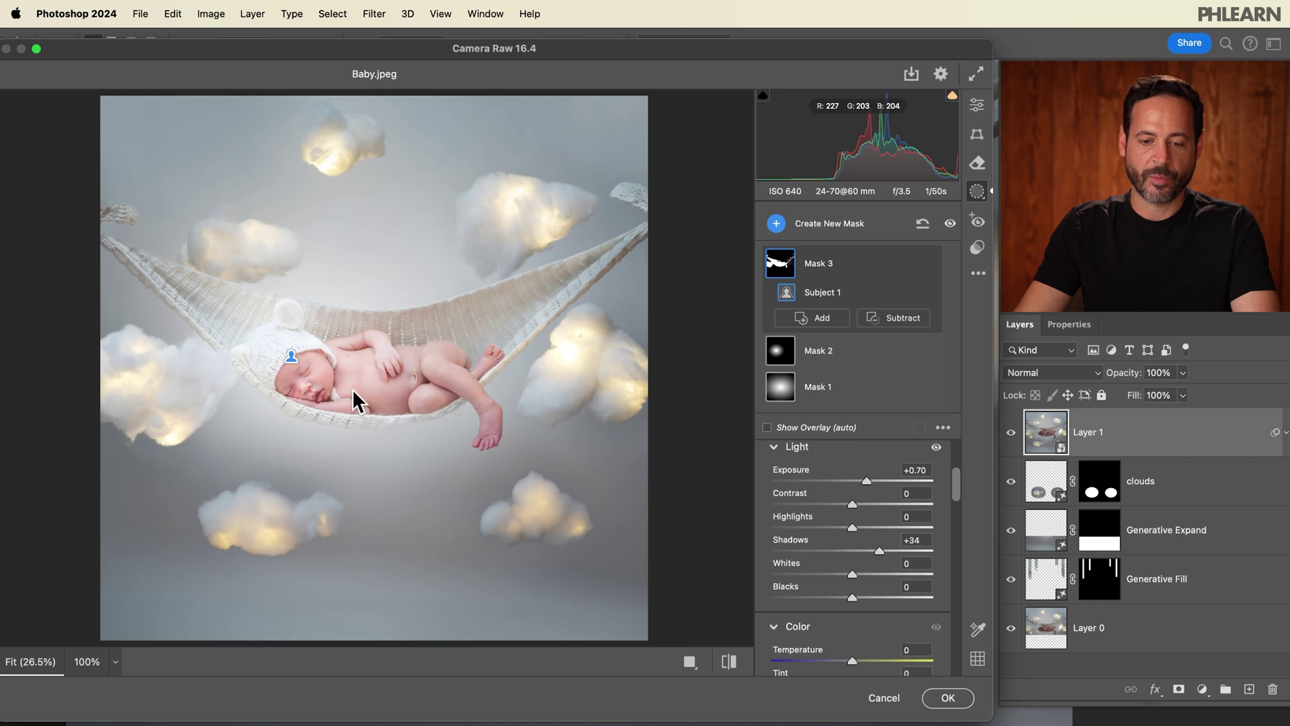
Subtract the glowing cloud beside the baby's head from Mask 3 with a brush of size 20, feather 58 and flow 51
{"action": "left_click", "coordinate": [891, 317]}
{"action": "left_click", "coordinate": [914, 420]}
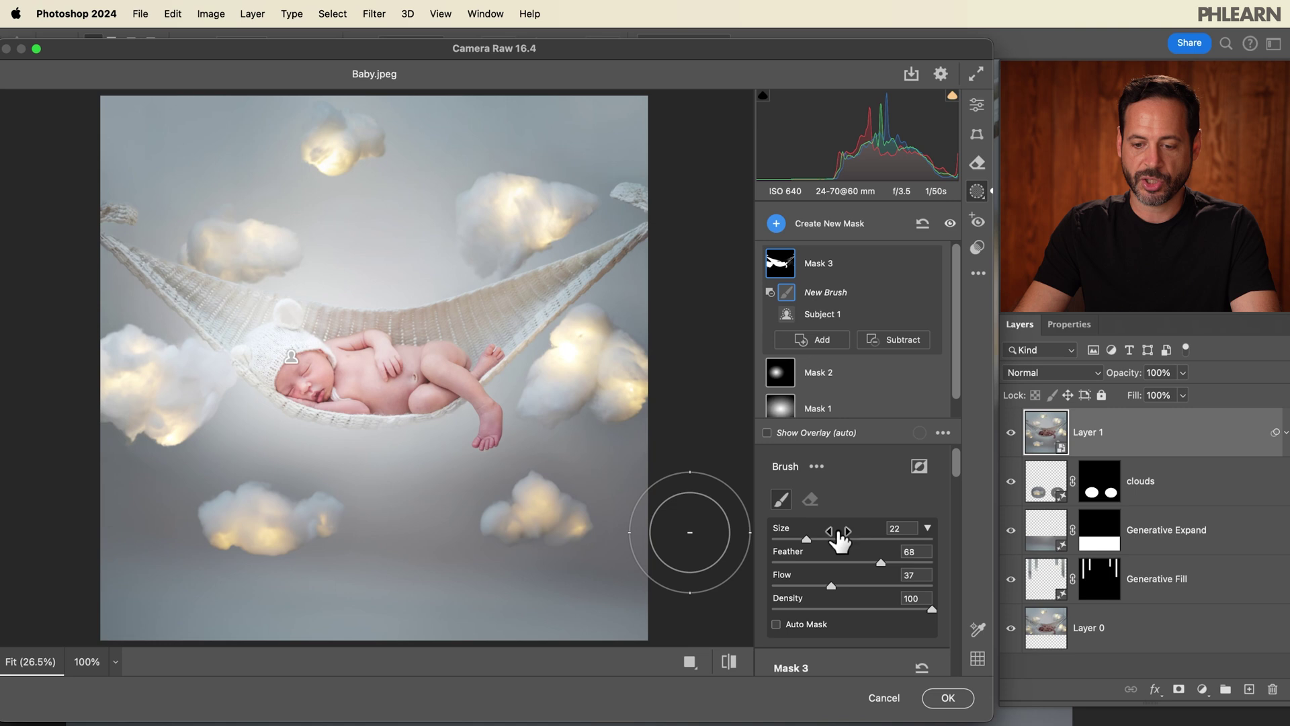
{"action": "left_click_drag", "start_coordinate": [808, 538], "coordinate": [804, 536]}
{"action": "left_click_drag", "start_coordinate": [881, 561], "coordinate": [865, 563]}
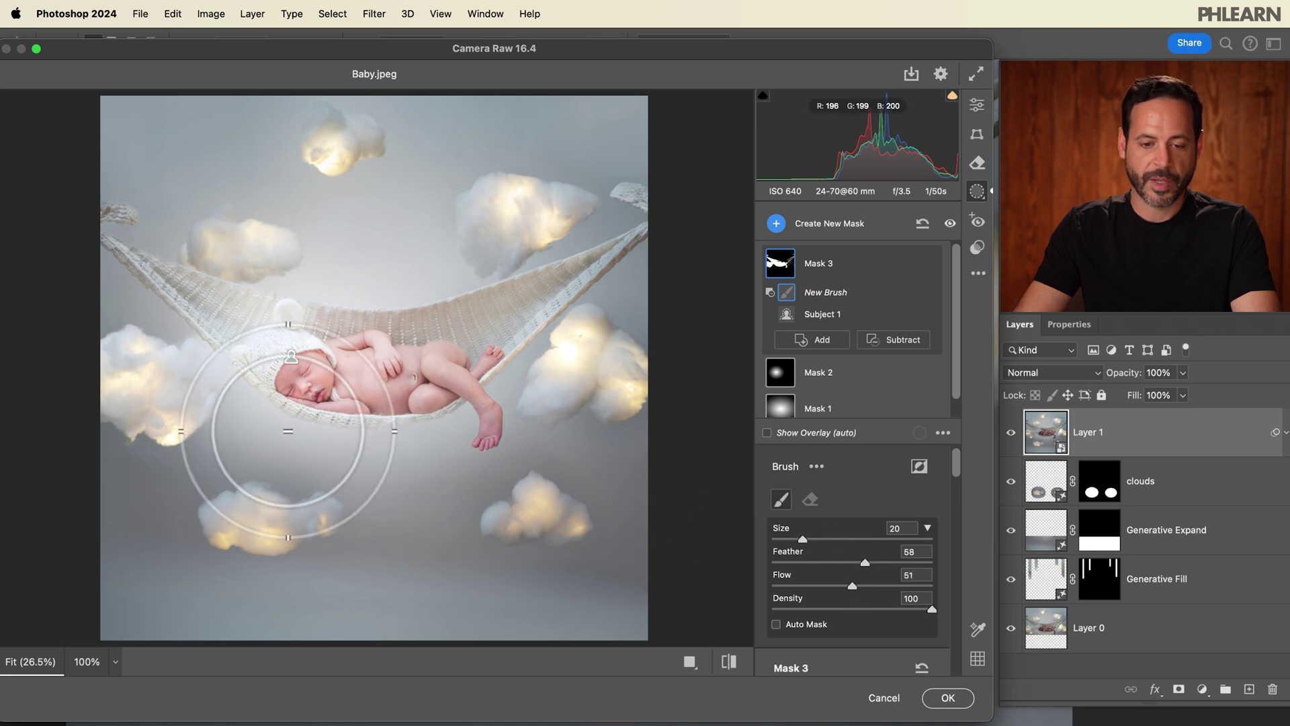
{"action": "mouse_move", "coordinate": [790, 266]}
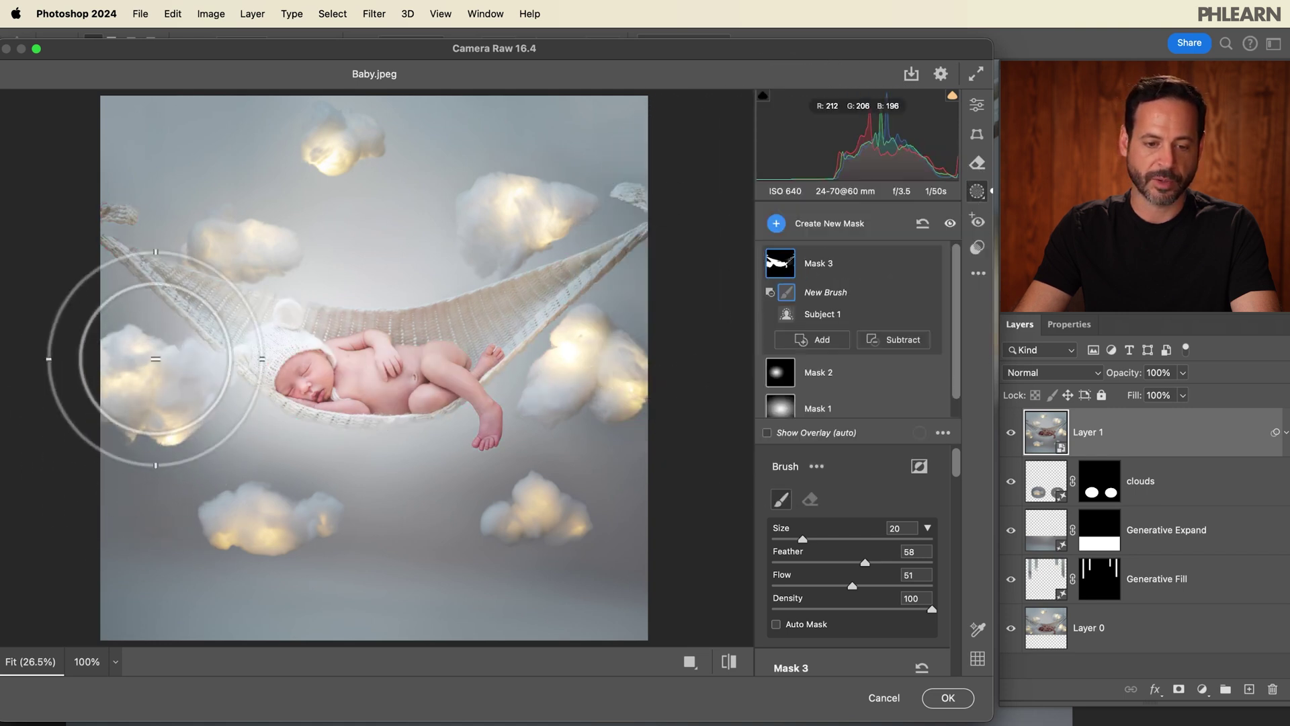
{"action": "mouse_move", "coordinate": [291, 356]}
{"action": "left_mouse_down"}
{"action": "mouse_move", "coordinate": [322, 294]}
{"action": "mouse_move", "coordinate": [272, 336]}
{"action": "mouse_move", "coordinate": [289, 375]}
{"action": "mouse_move", "coordinate": [403, 430]}
{"action": "mouse_move", "coordinate": [397, 404]}
{"action": "left_mouse_up"}
{"action": "mouse_move", "coordinate": [340, 366]}
{"action": "left_mouse_down"}
{"action": "mouse_move", "coordinate": [442, 432]}
{"action": "mouse_move", "coordinate": [389, 451]}
{"action": "mouse_move", "coordinate": [372, 397]}
{"action": "left_mouse_up"}
Hide and show Mask 3 repeatedly to compare the photo with and without the subject brightening
{"action": "left_click", "coordinate": [928, 263]}
{"action": "left_click", "coordinate": [928, 263]}
{"action": "left_click", "coordinate": [928, 263]}
{"action": "left_click", "coordinate": [927, 262]}
Subtract the outer parts of the hammock on both sides from Mask 3 with the brush, and hide the mask to compare
{"action": "mouse_move", "coordinate": [212, 265]}
{"action": "left_mouse_down"}
{"action": "mouse_move", "coordinate": [108, 198]}
{"action": "mouse_move", "coordinate": [128, 243]}
{"action": "mouse_move", "coordinate": [114, 270]}
{"action": "mouse_move", "coordinate": [170, 273]}
{"action": "mouse_move", "coordinate": [173, 207]}
{"action": "left_mouse_up"}
{"action": "mouse_move", "coordinate": [635, 247]}
{"action": "left_mouse_down"}
{"action": "mouse_move", "coordinate": [615, 207]}
{"action": "mouse_move", "coordinate": [582, 280]}
{"action": "left_mouse_up"}
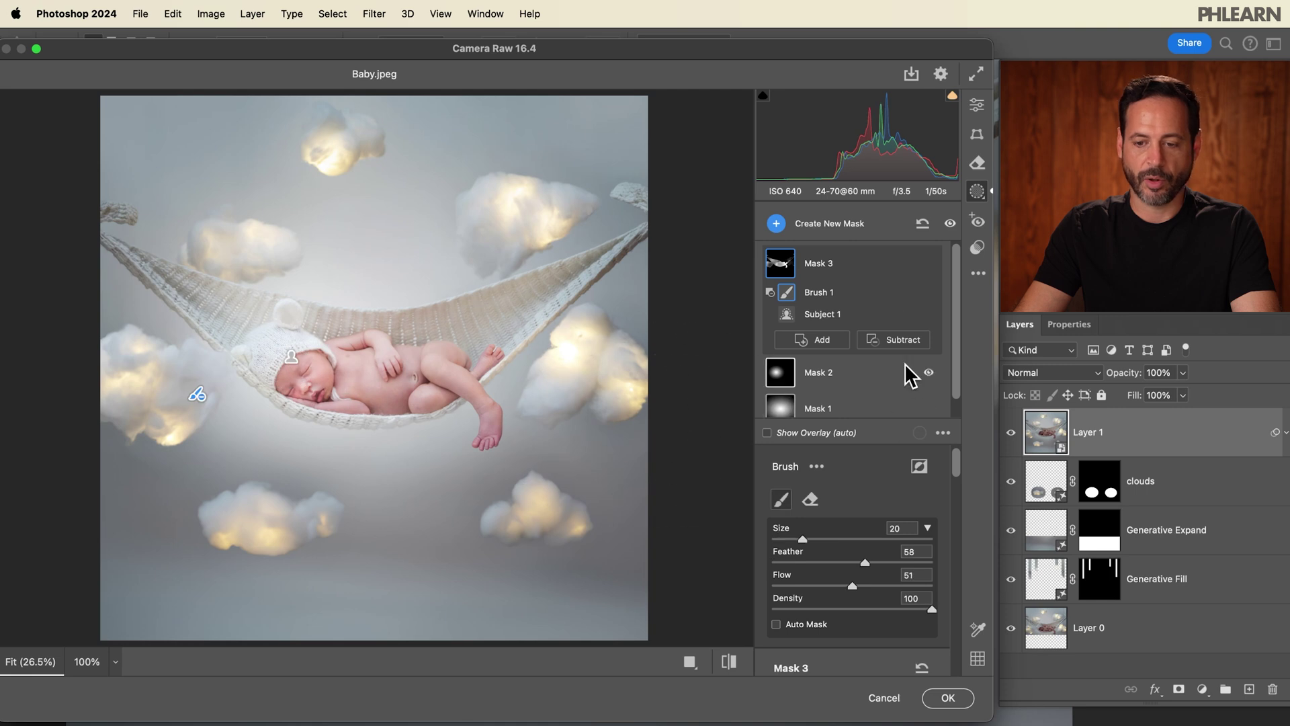
{"action": "left_click", "coordinate": [928, 264]}
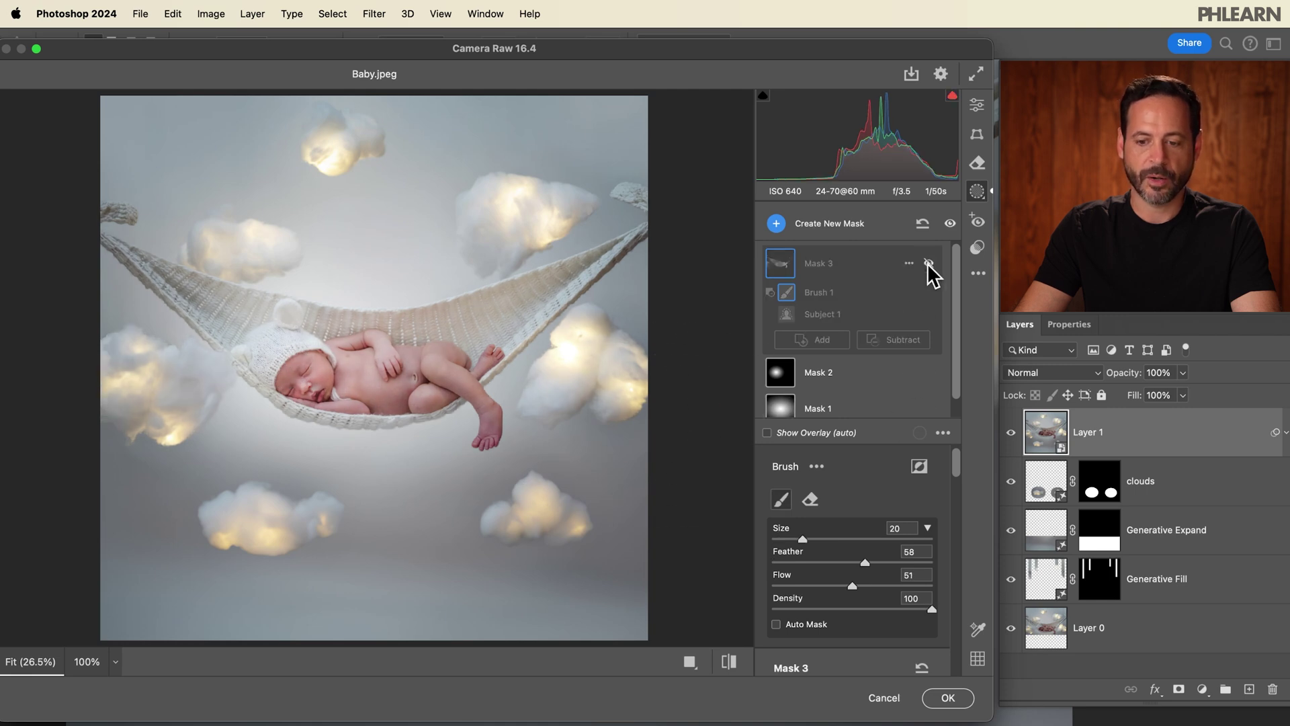
Toggle Mask 3 to compare, leave it on, and apply the Camera Raw adjustments to Layer 1
{"action": "left_click", "coordinate": [928, 263]}
{"action": "left_click", "coordinate": [927, 262]}
{"action": "left_click", "coordinate": [927, 262]}
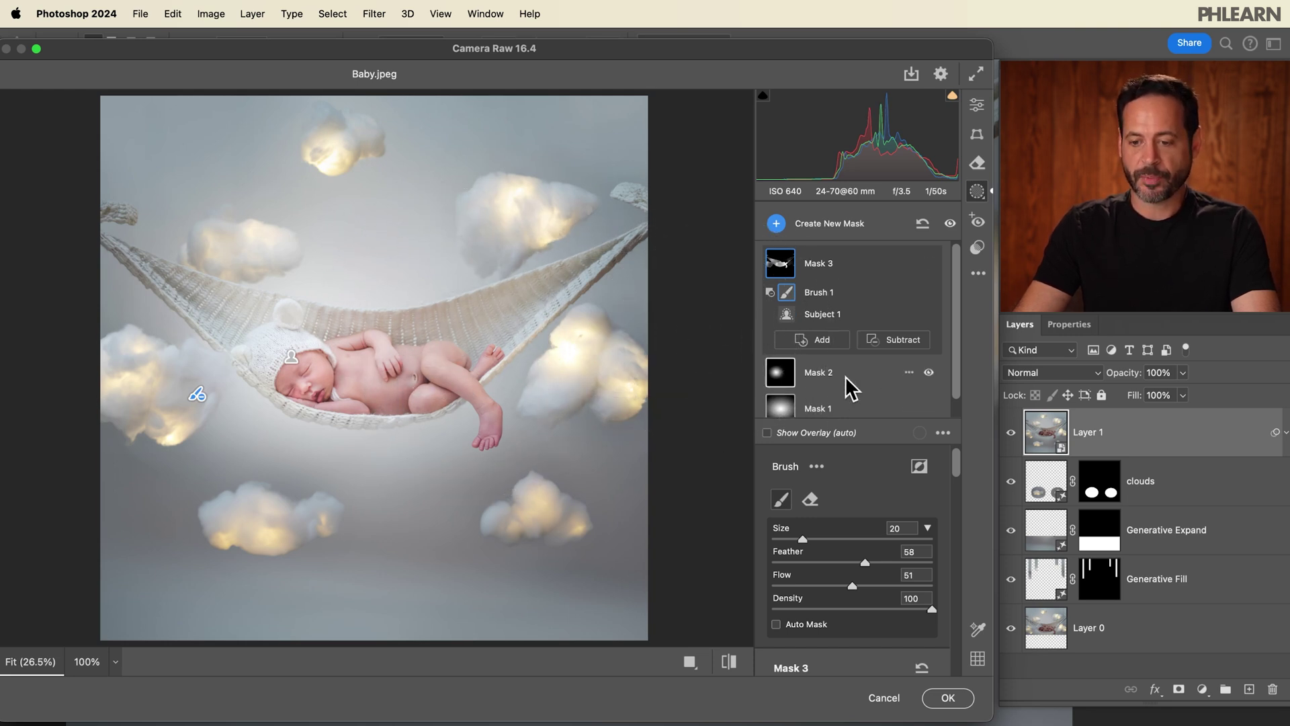
{"action": "scroll", "coordinate": [953, 323], "scroll_direction": "down", "scroll_amount": 1}
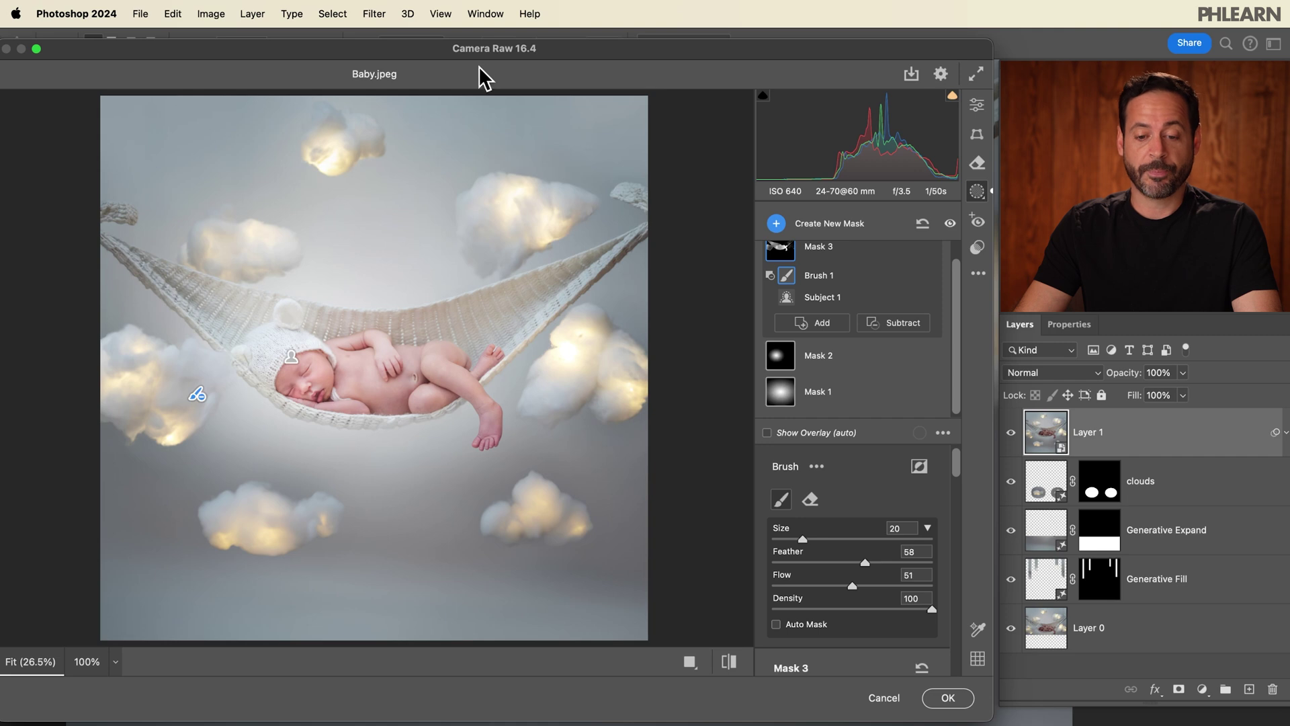
{"action": "left_click", "coordinate": [955, 698]}
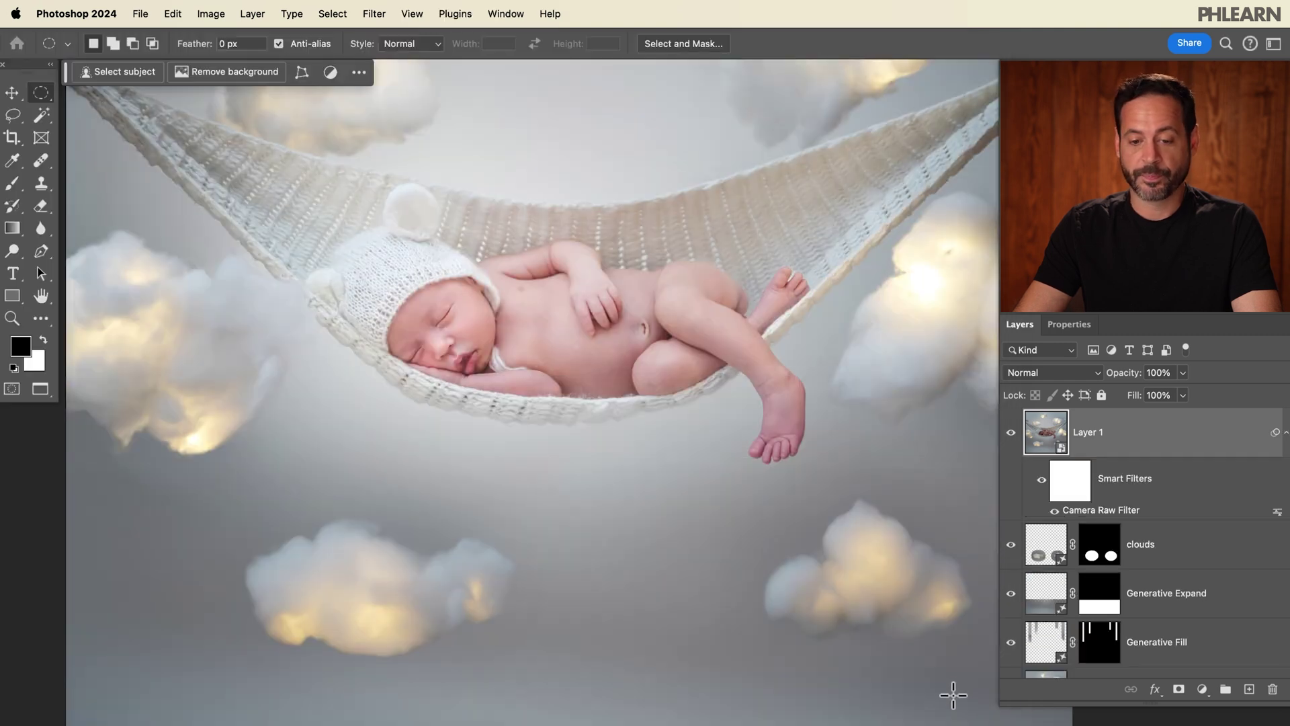
Hide and show Layer 1's smart filters to compare the photo with and without the Camera Raw adjustments
{"action": "left_click", "coordinate": [1042, 479]}
{"action": "left_click", "coordinate": [1043, 490]}
{"action": "left_click", "coordinate": [1043, 490]}
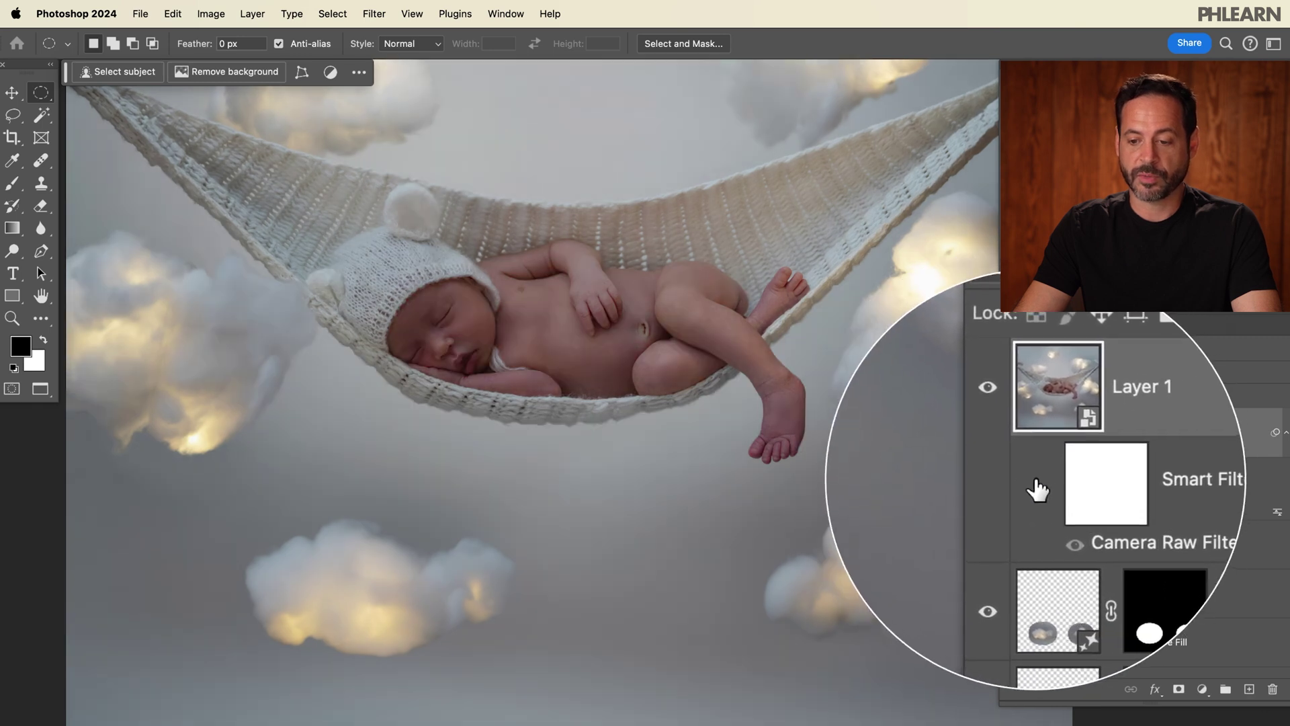
{"action": "left_click", "coordinate": [1043, 490]}
{"action": "left_click_drag", "start_coordinate": [792, 415], "coordinate": [705, 442]}
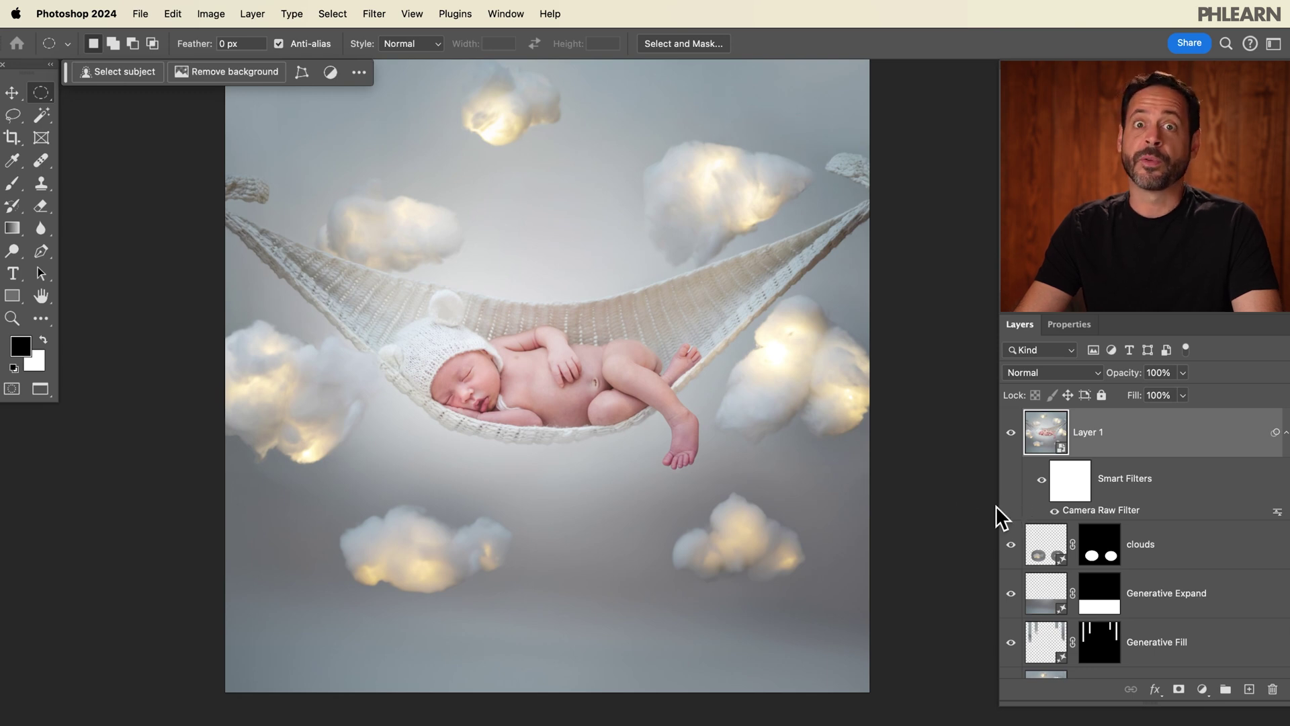
Reopen the Camera Raw filter on Layer 1, compare Mask 2 on and off, slightly lower its Exposure and apply the change
{"action": "double_click", "coordinate": [1105, 519]}
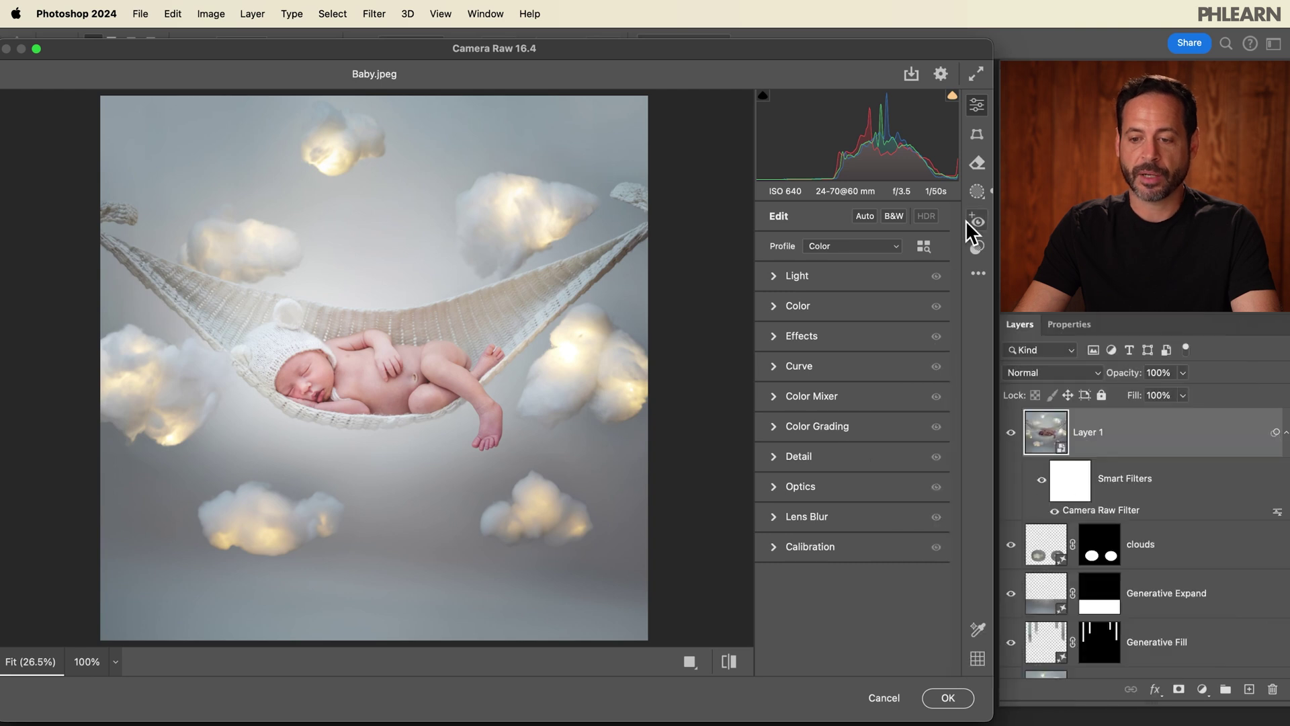
{"action": "left_click", "coordinate": [976, 191]}
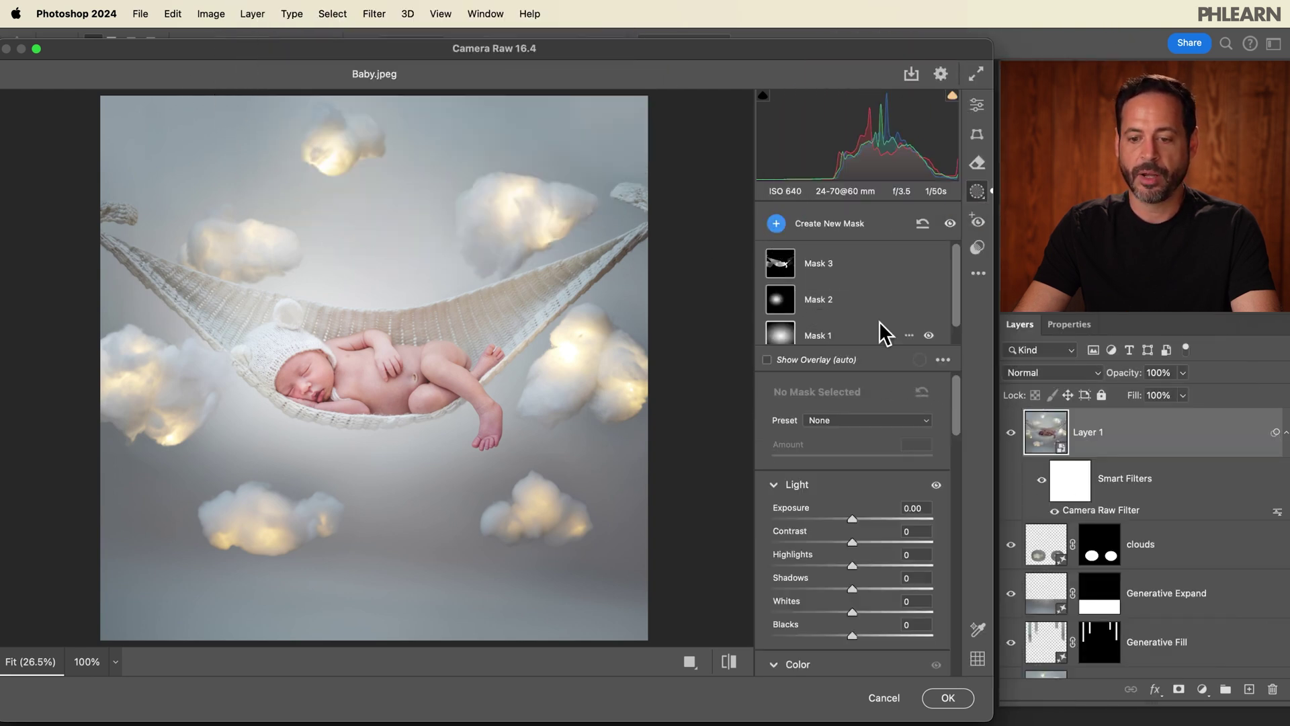
{"action": "left_click", "coordinate": [857, 300]}
{"action": "left_click", "coordinate": [929, 299]}
{"action": "left_click", "coordinate": [928, 299]}
{"action": "left_click", "coordinate": [928, 299]}
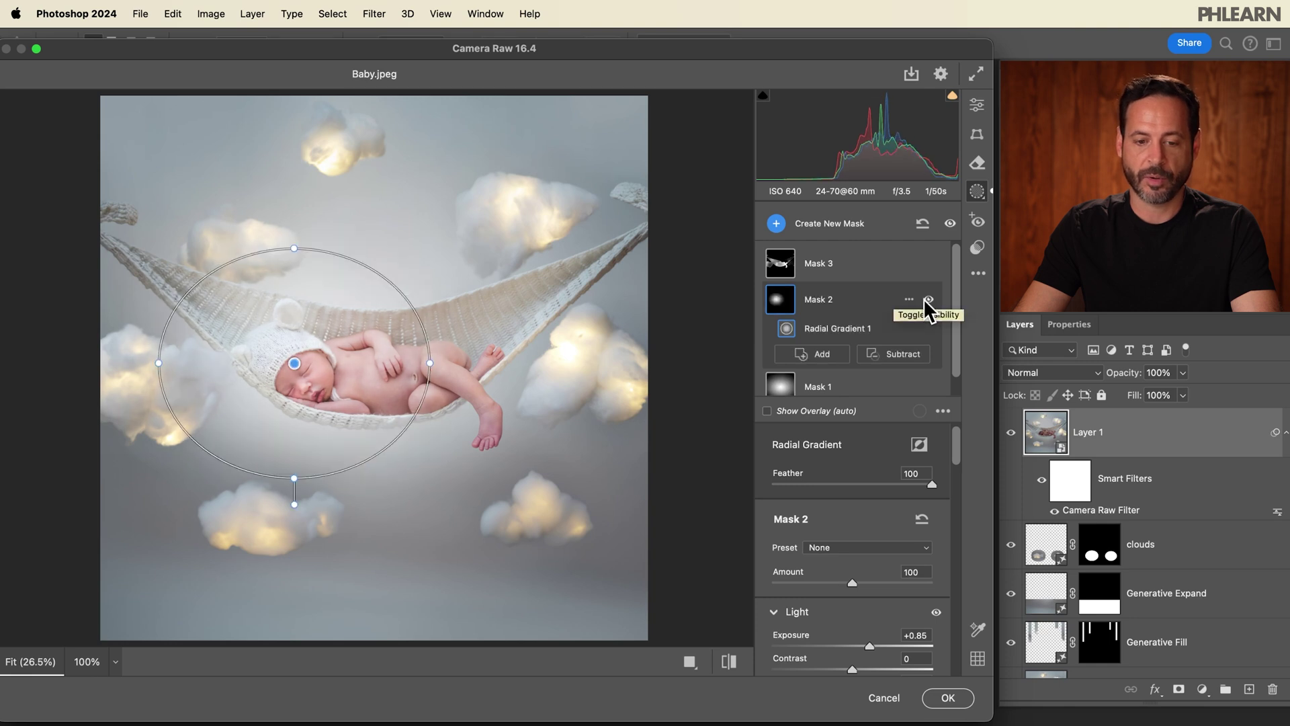
{"action": "left_click_drag", "start_coordinate": [869, 643], "coordinate": [866, 645]}
{"action": "left_click", "coordinate": [948, 698]}
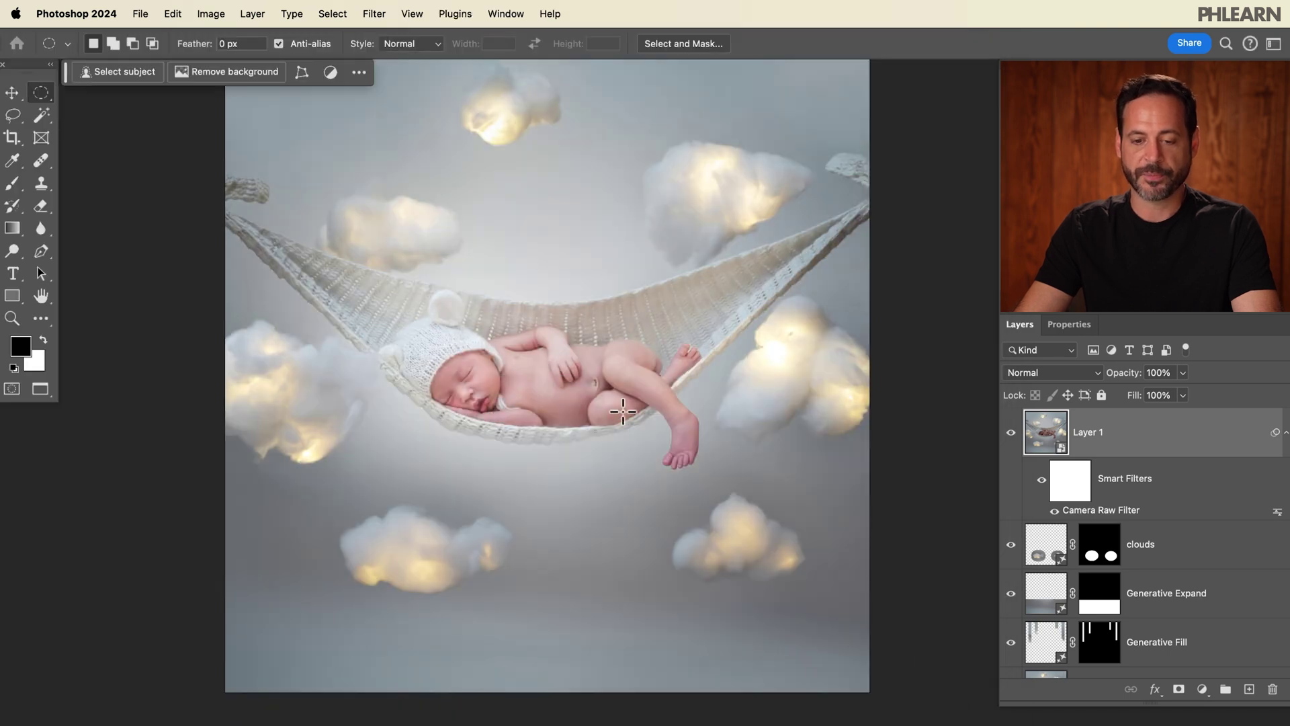
Hide and restore the layers above the base photo to compare the original with the edit, and inspect the baby up close
{"action": "scroll", "coordinate": [623, 411], "scroll_direction": "down", "scroll_amount": 2}
{"action": "scroll", "coordinate": [622, 412], "scroll_direction": "right", "scroll_amount": 2}
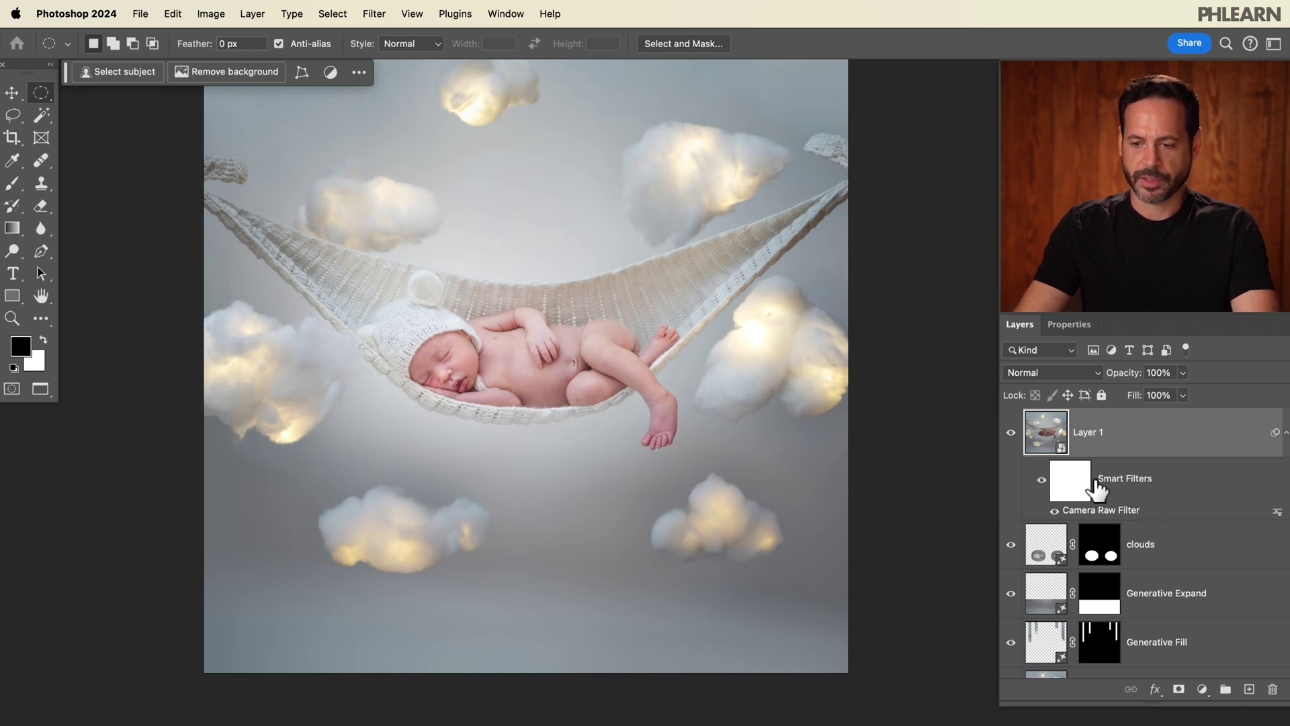
{"action": "mouse_move", "coordinate": [1022, 448]}
{"action": "left_mouse_down"}
{"action": "mouse_move", "coordinate": [1008, 590]}
{"action": "mouse_move", "coordinate": [1029, 438]}
{"action": "left_mouse_up"}
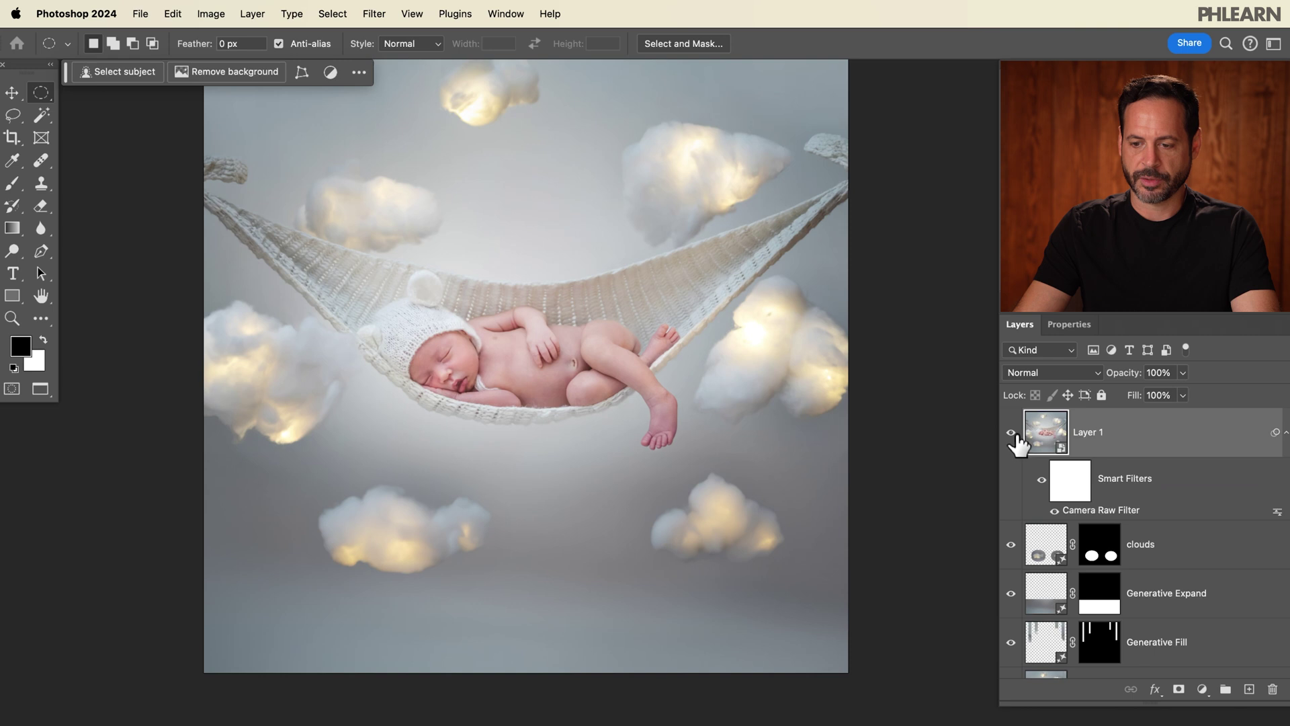
{"action": "left_click", "coordinate": [1010, 644]}
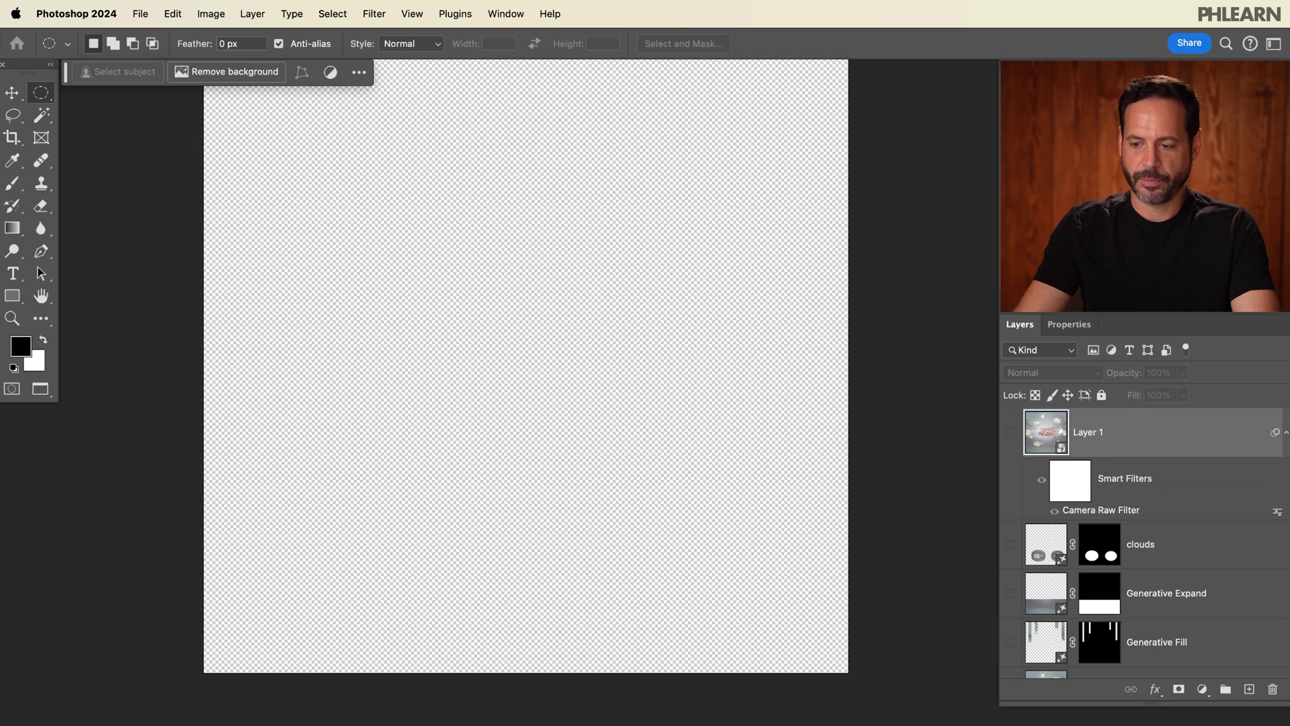
{"action": "left_click", "coordinate": [1014, 675]}
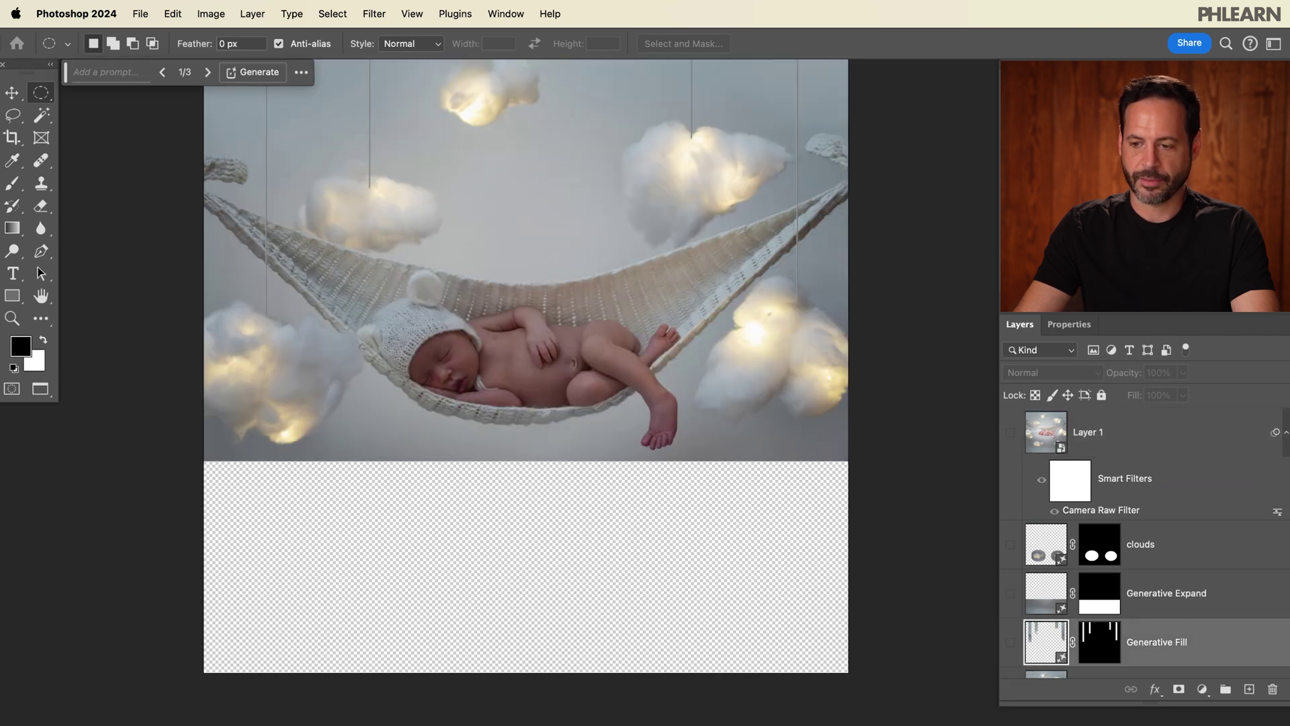
{"action": "left_click", "coordinate": [1010, 432]}
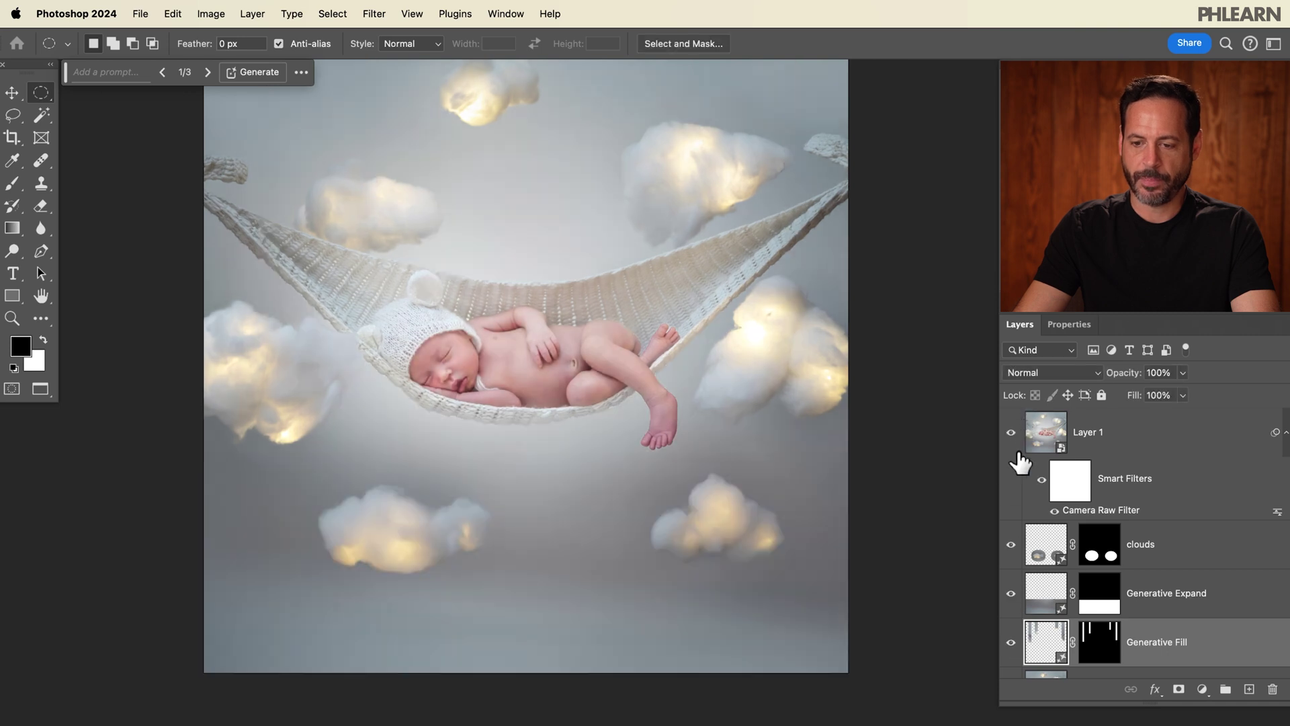
{"action": "left_click_drag", "start_coordinate": [526, 360], "coordinate": [631, 325]}
{"action": "left_click_drag", "start_coordinate": [383, 417], "coordinate": [415, 361]}
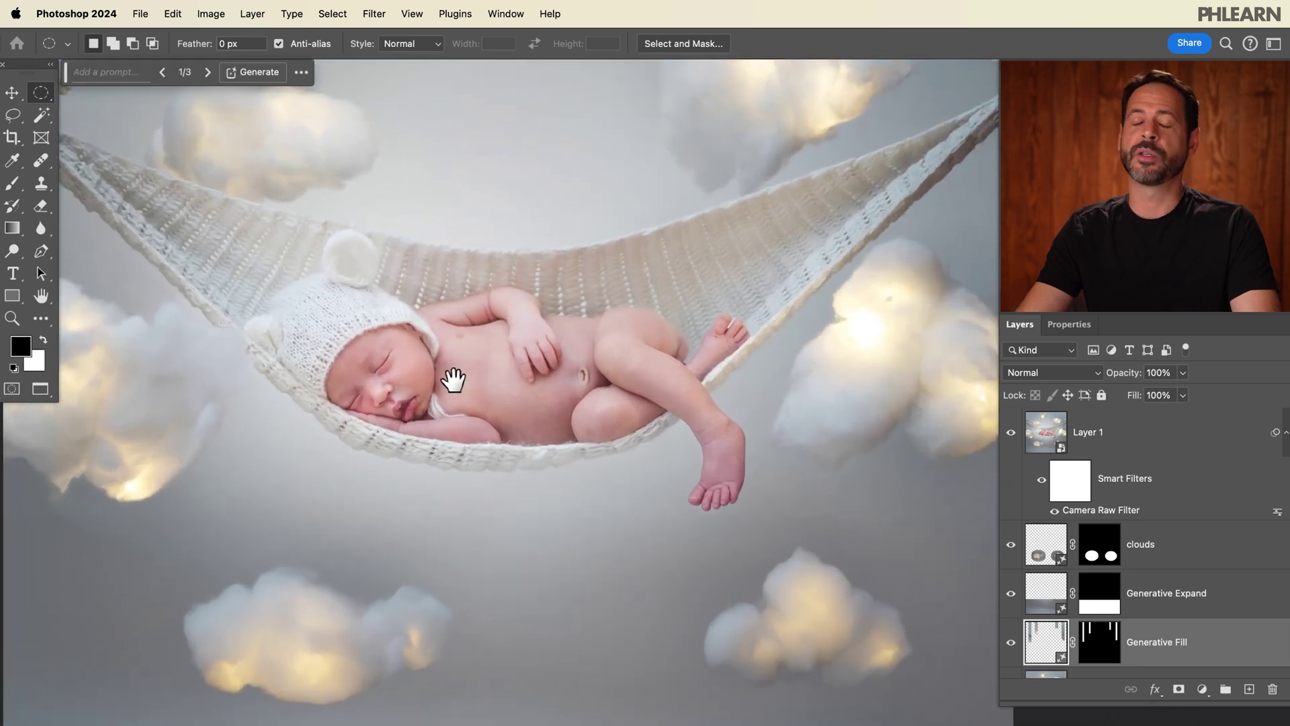
Select the subject on Layer 1 and copy the selection to a new layer
{"action": "left_click", "coordinate": [1170, 444]}
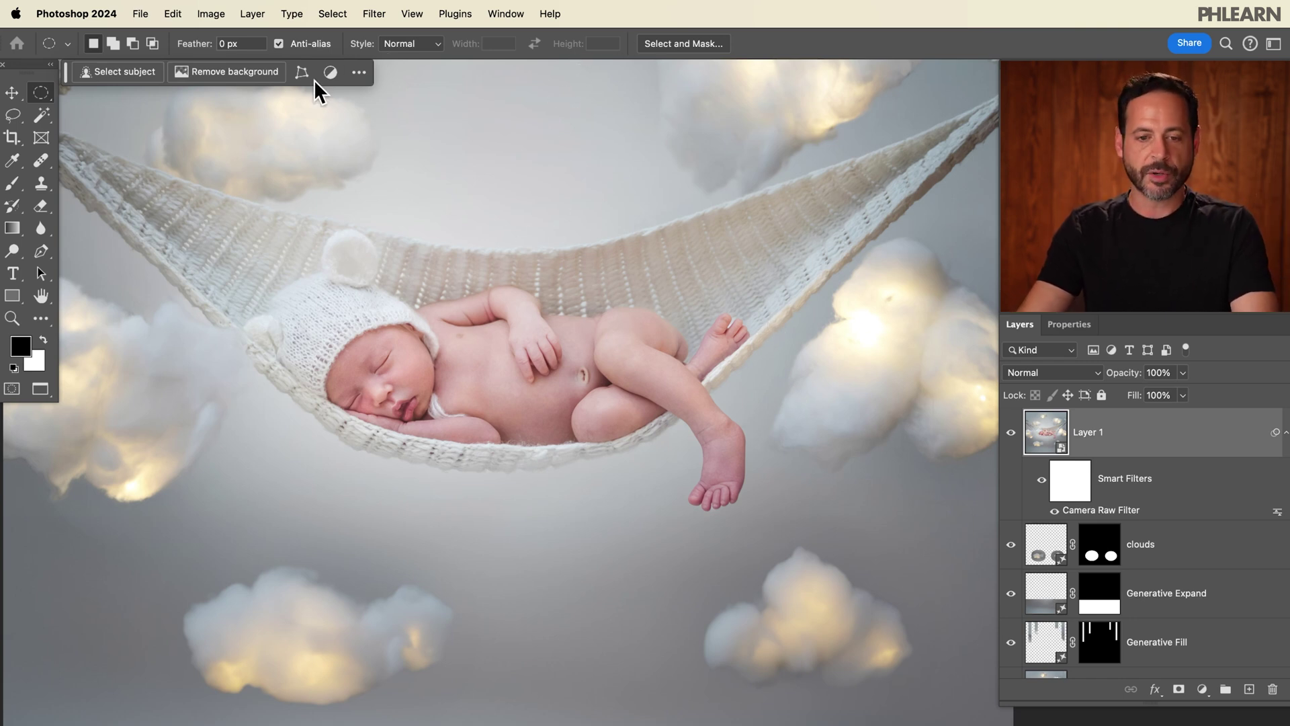
{"action": "left_click", "coordinate": [333, 13]}
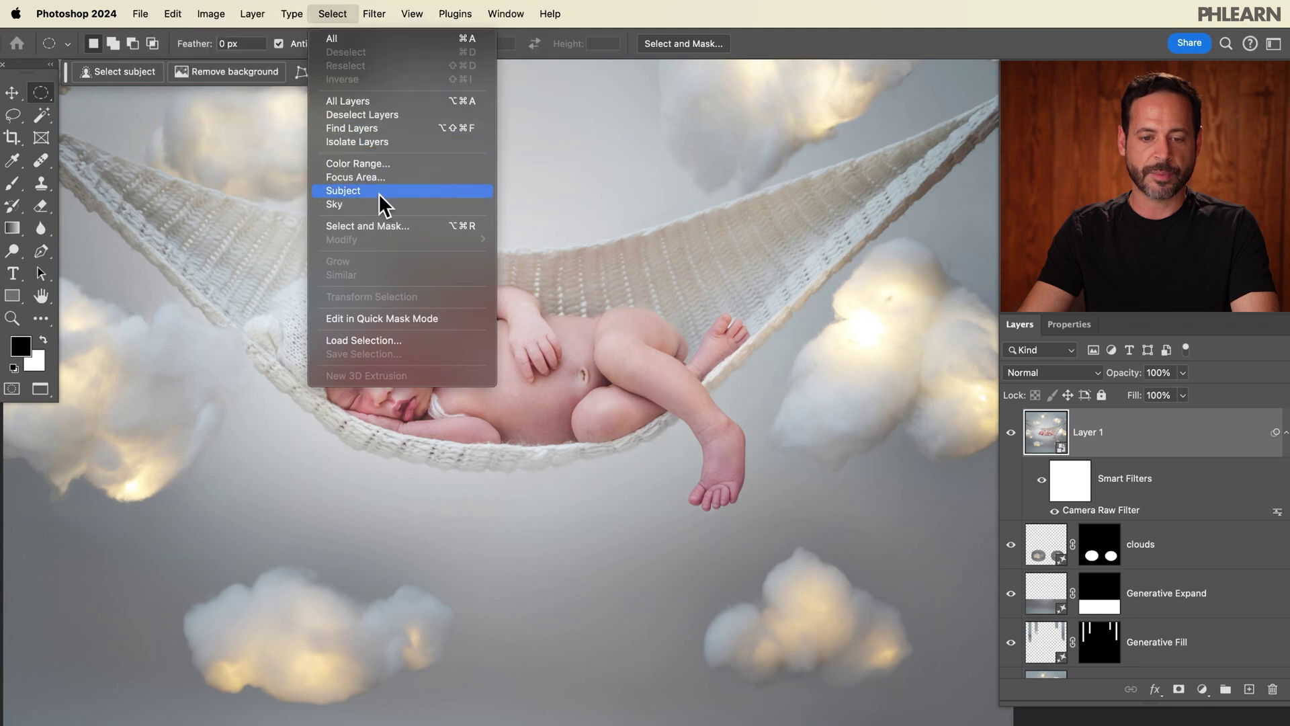
{"action": "left_click", "coordinate": [377, 194]}
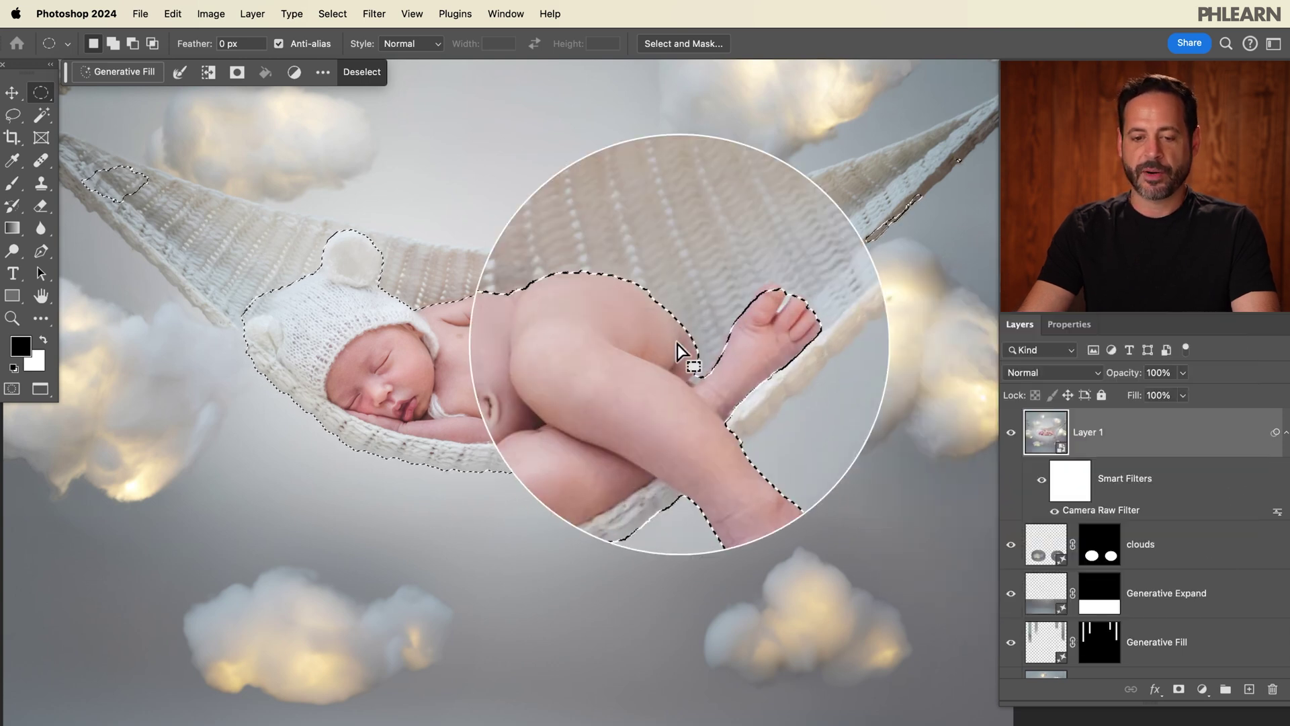
{"action": "key", "text": "super+j"}
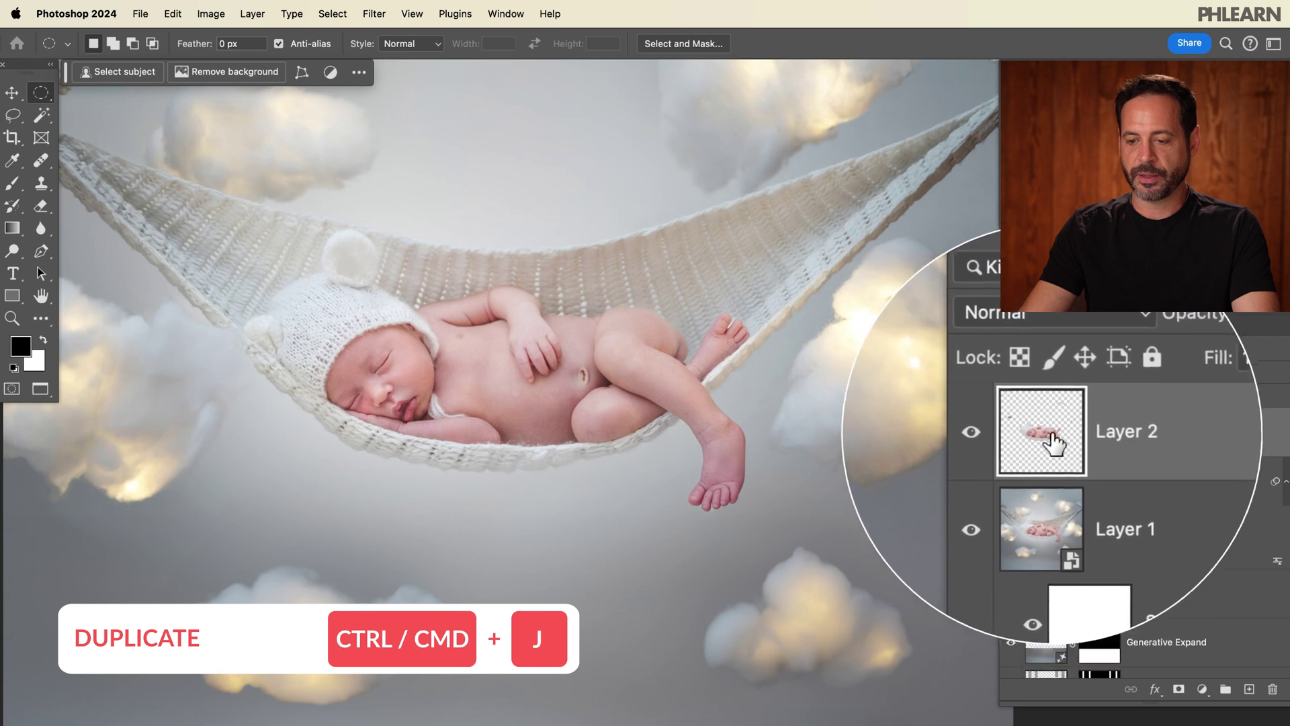
Move the copied baby cutout down over the background with the Move tool, and undo the move
{"action": "left_click_drag", "start_coordinate": [735, 381], "coordinate": [691, 374]}
{"action": "key", "text": "v"}
{"action": "left_click_drag", "start_coordinate": [595, 379], "coordinate": [504, 545]}
{"action": "key", "text": "super+z"}
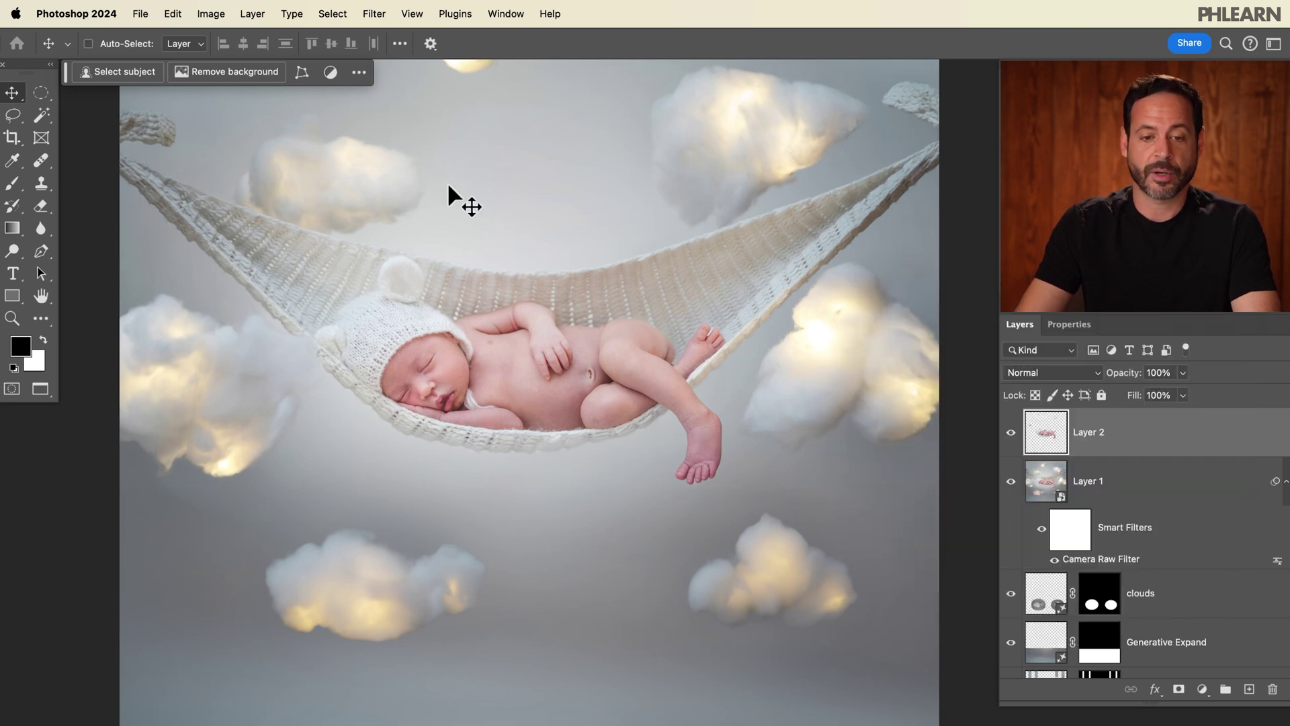
Convert Layer 2 with the baby cutout to a smart object
{"action": "left_click", "coordinate": [252, 14]}
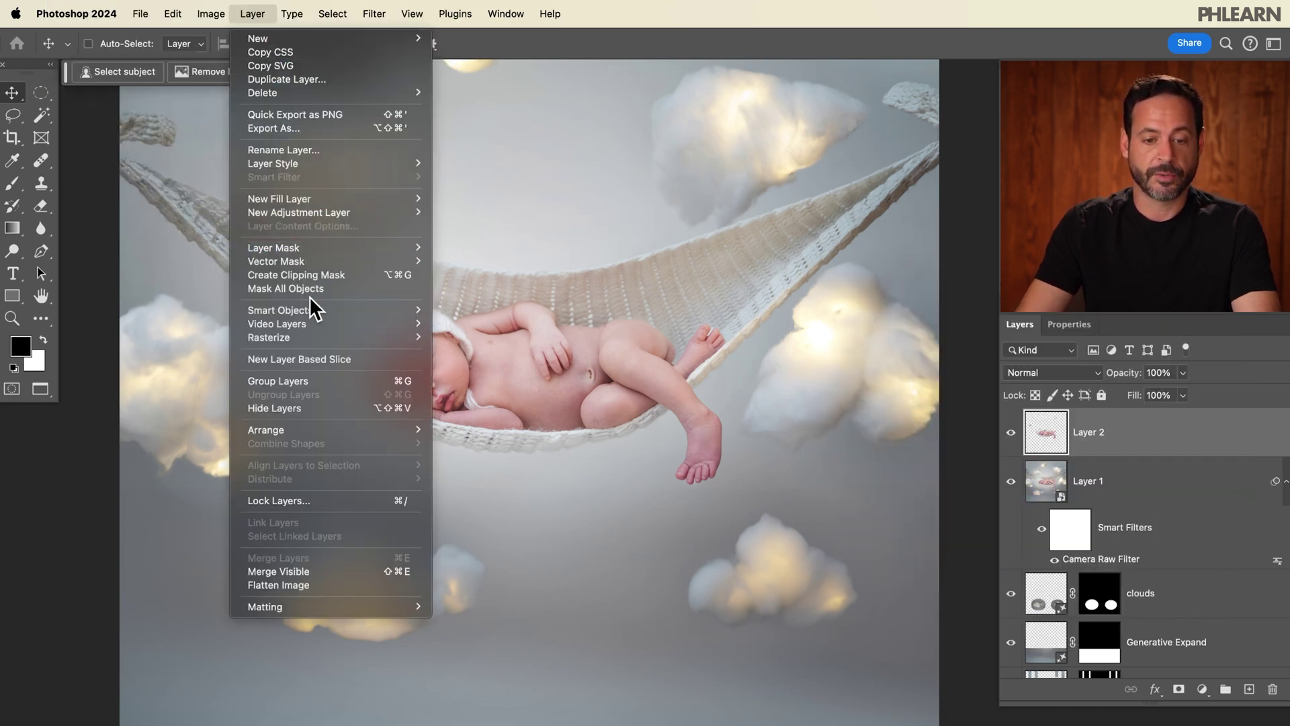
{"action": "mouse_move", "coordinate": [312, 310]}
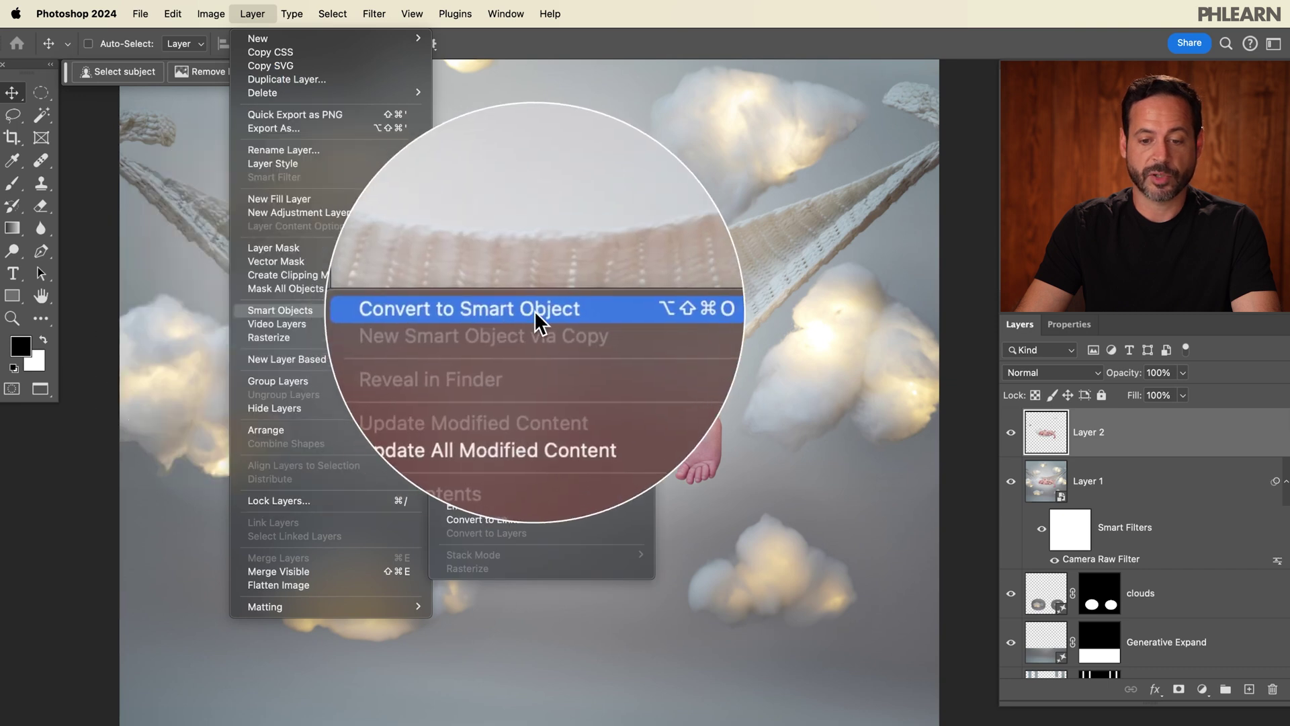
{"action": "left_click", "coordinate": [536, 313]}
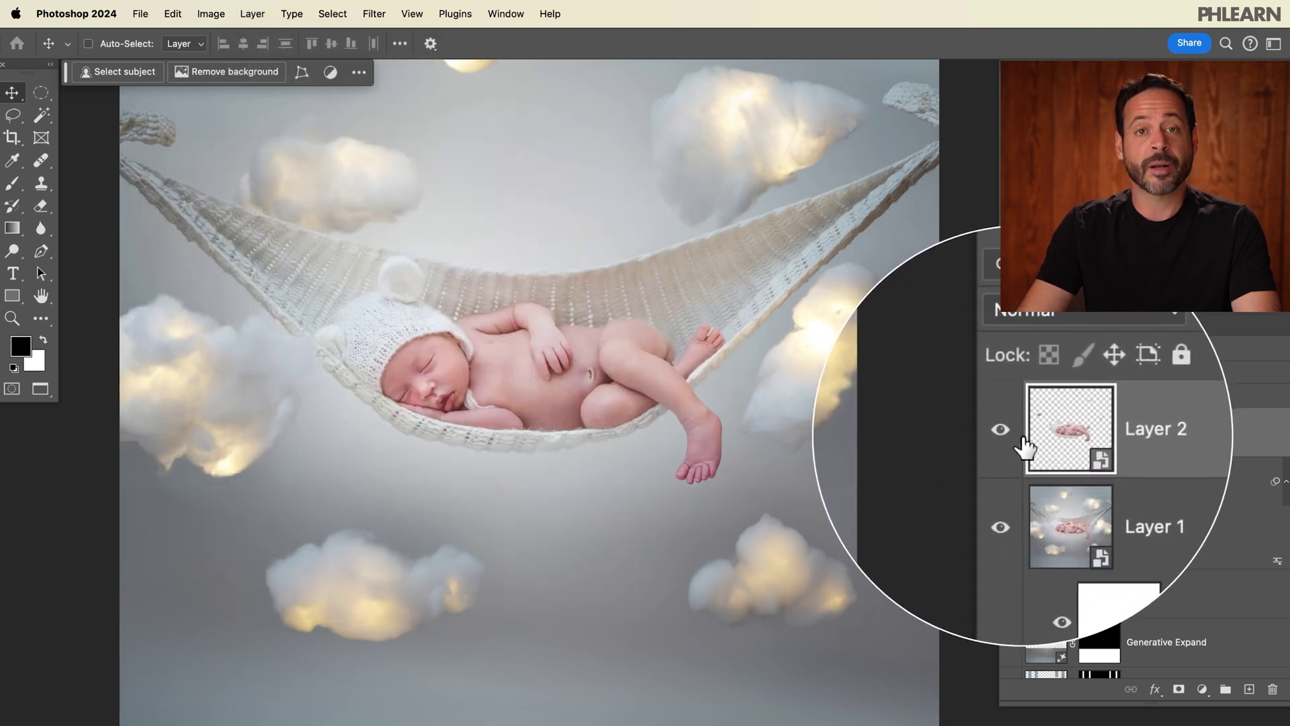
Apply a Gaussian Blur with a radius of 37.4 pixels to Layer 2
{"action": "left_click", "coordinate": [373, 14]}
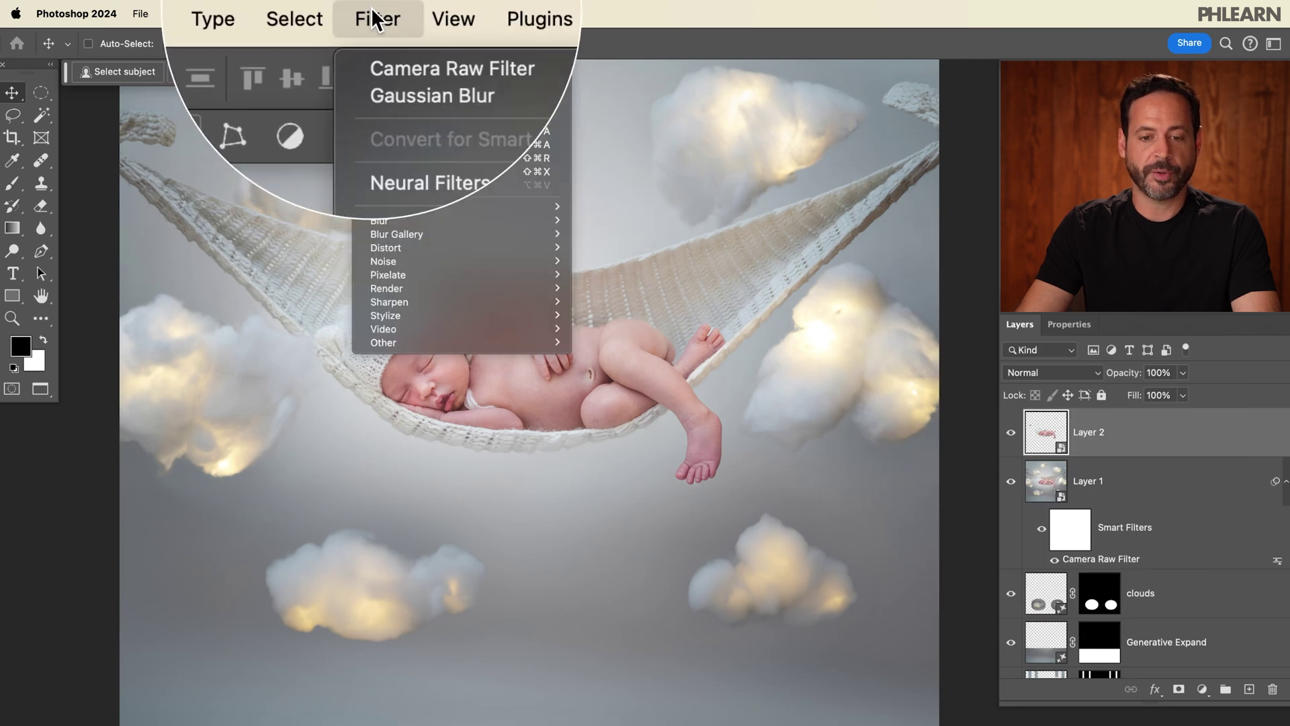
{"action": "mouse_move", "coordinate": [415, 224]}
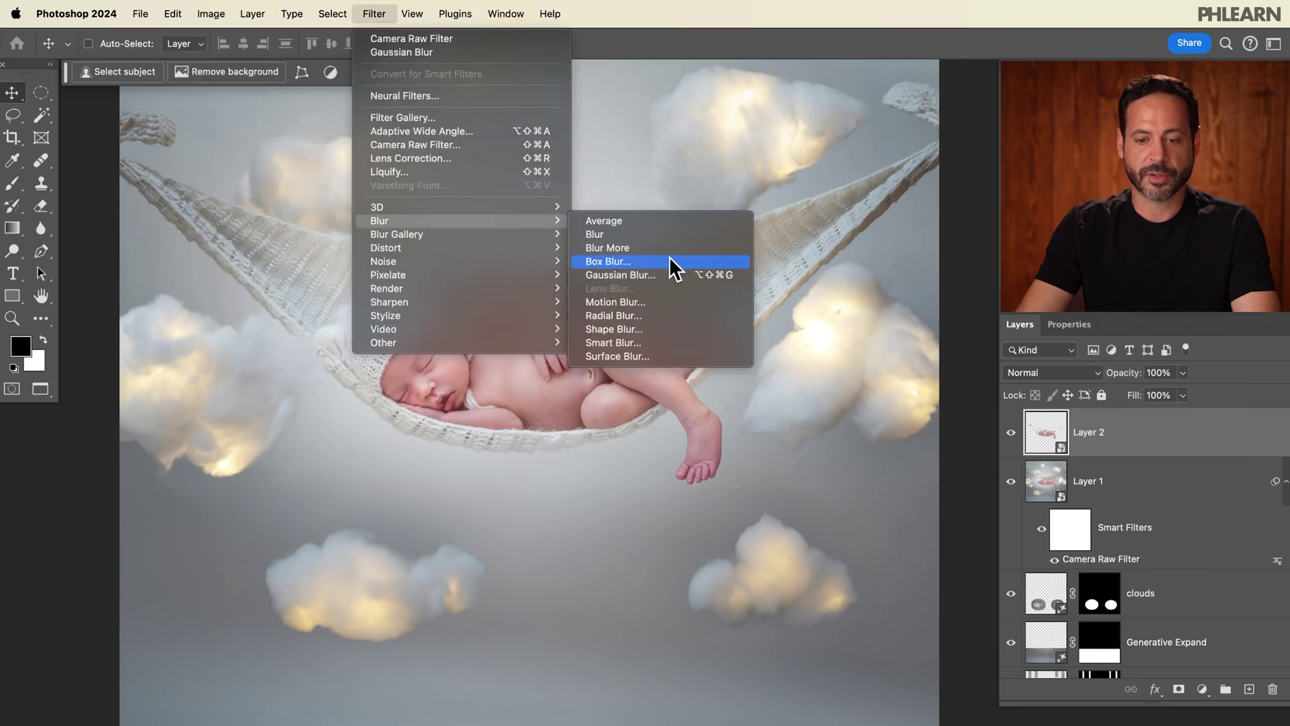
{"action": "left_click", "coordinate": [672, 275]}
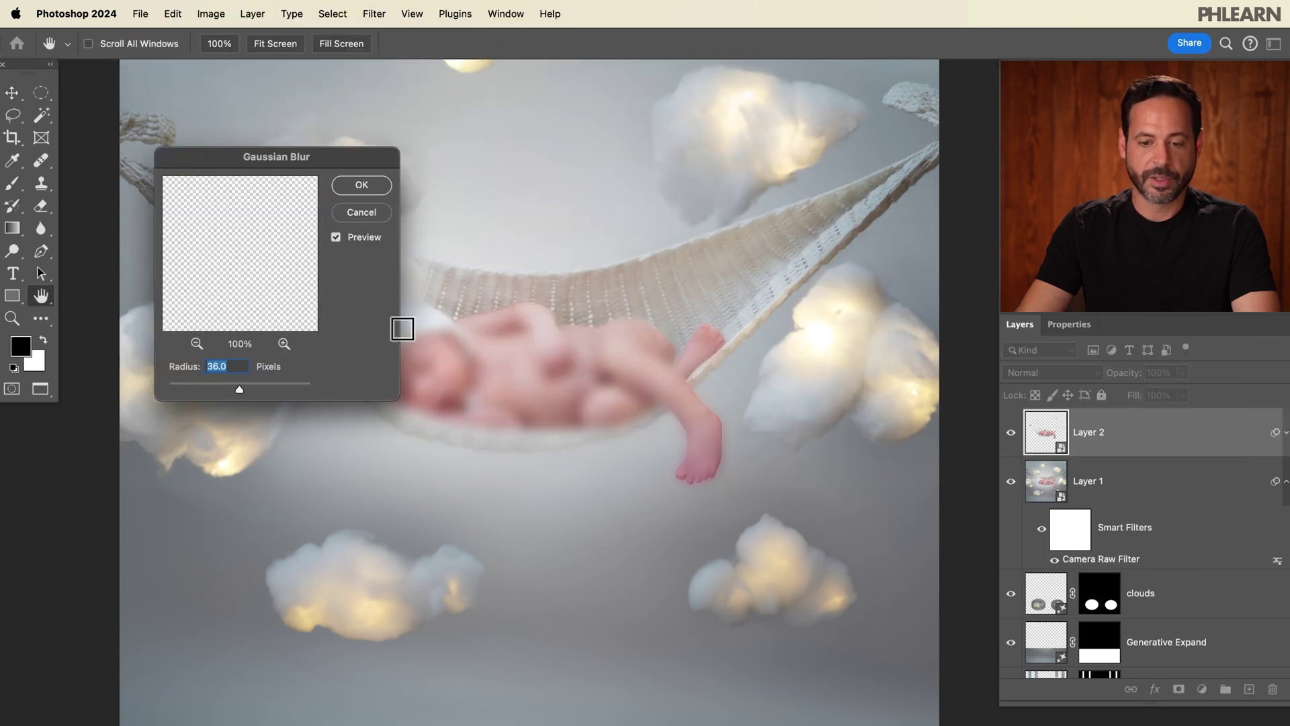
{"action": "left_click_drag", "start_coordinate": [514, 343], "coordinate": [576, 319]}
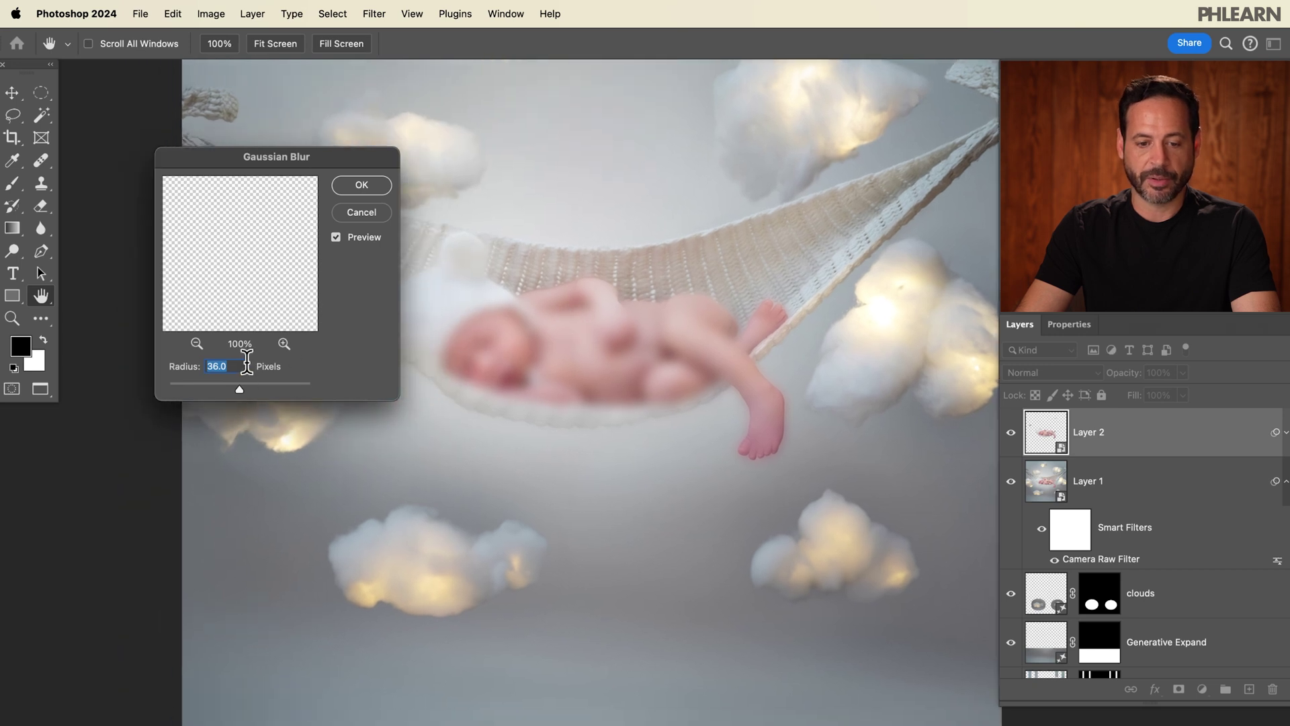
{"action": "left_click_drag", "start_coordinate": [219, 381], "coordinate": [201, 383]}
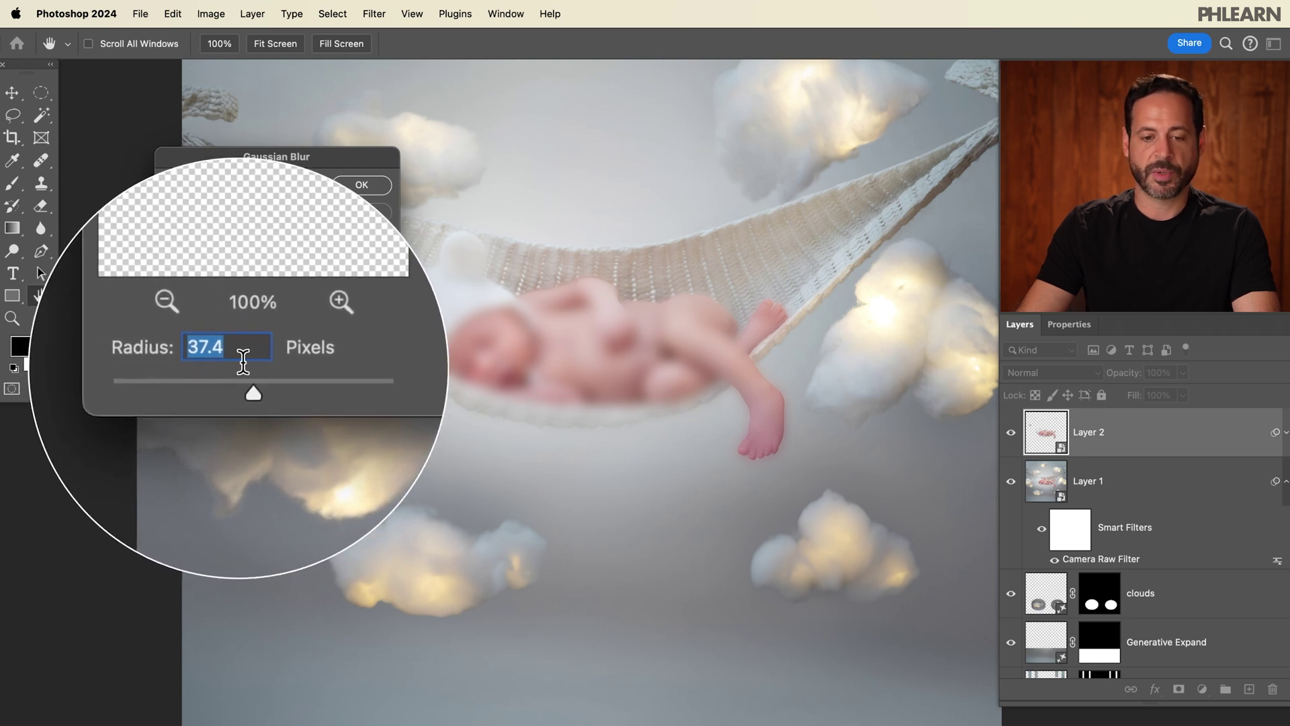
{"action": "left_click", "coordinate": [364, 196]}
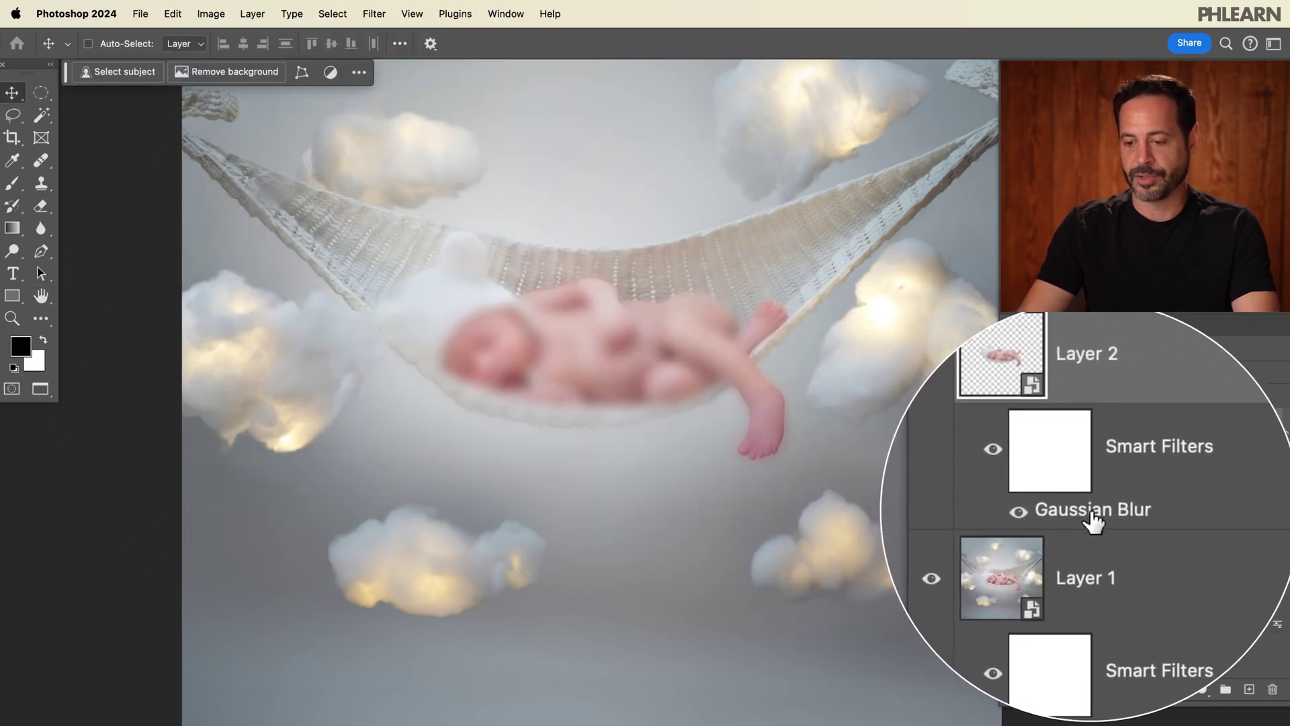
Reopen the Gaussian Blur smart filter on Layer 2 to review its radius, and confirm it
{"action": "double_click", "coordinate": [1092, 511]}
{"action": "mouse_move", "coordinate": [230, 290]}
{"action": "left_mouse_down"}
{"action": "mouse_move", "coordinate": [243, 290]}
{"action": "mouse_move", "coordinate": [194, 290]}
{"action": "mouse_move", "coordinate": [225, 291]}
{"action": "left_mouse_up"}
{"action": "left_click", "coordinate": [362, 184]}
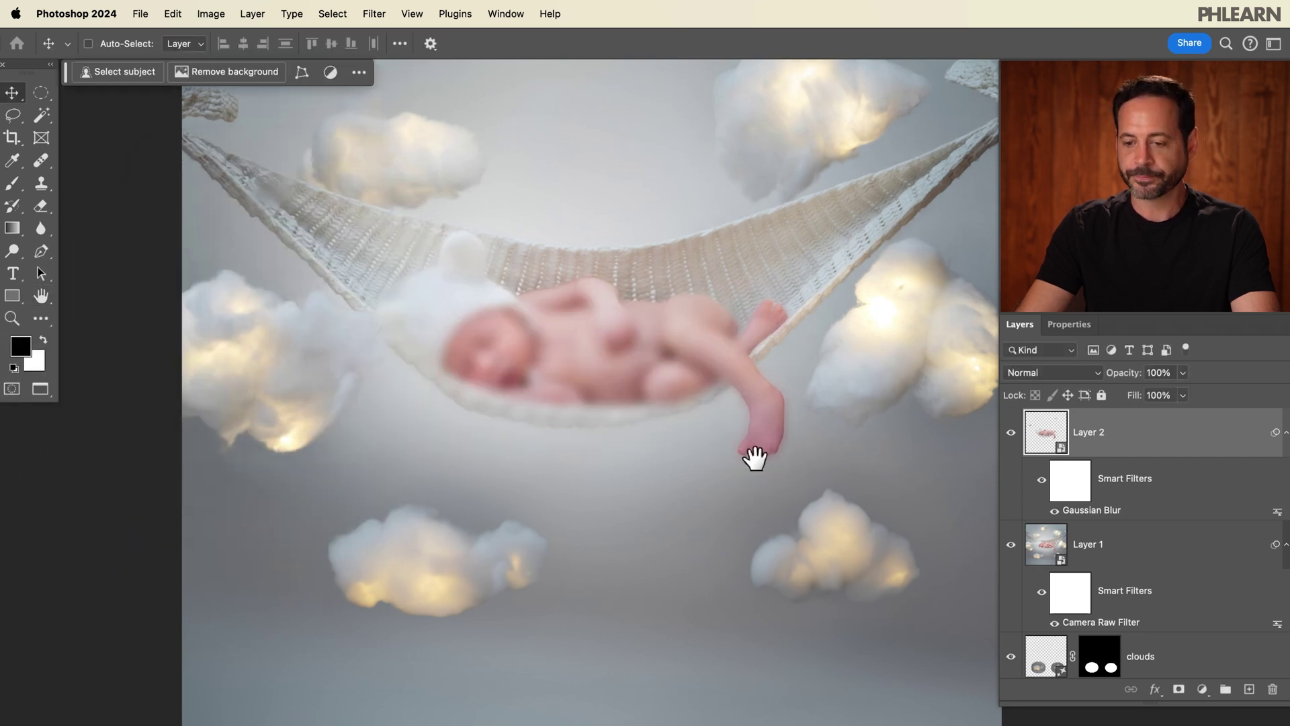
Set Layer 2's blend mode to Lighten and toggle the layer's visibility to compare the soft glow, leaving it shown
{"action": "left_click_drag", "start_coordinate": [754, 456], "coordinate": [706, 446]}
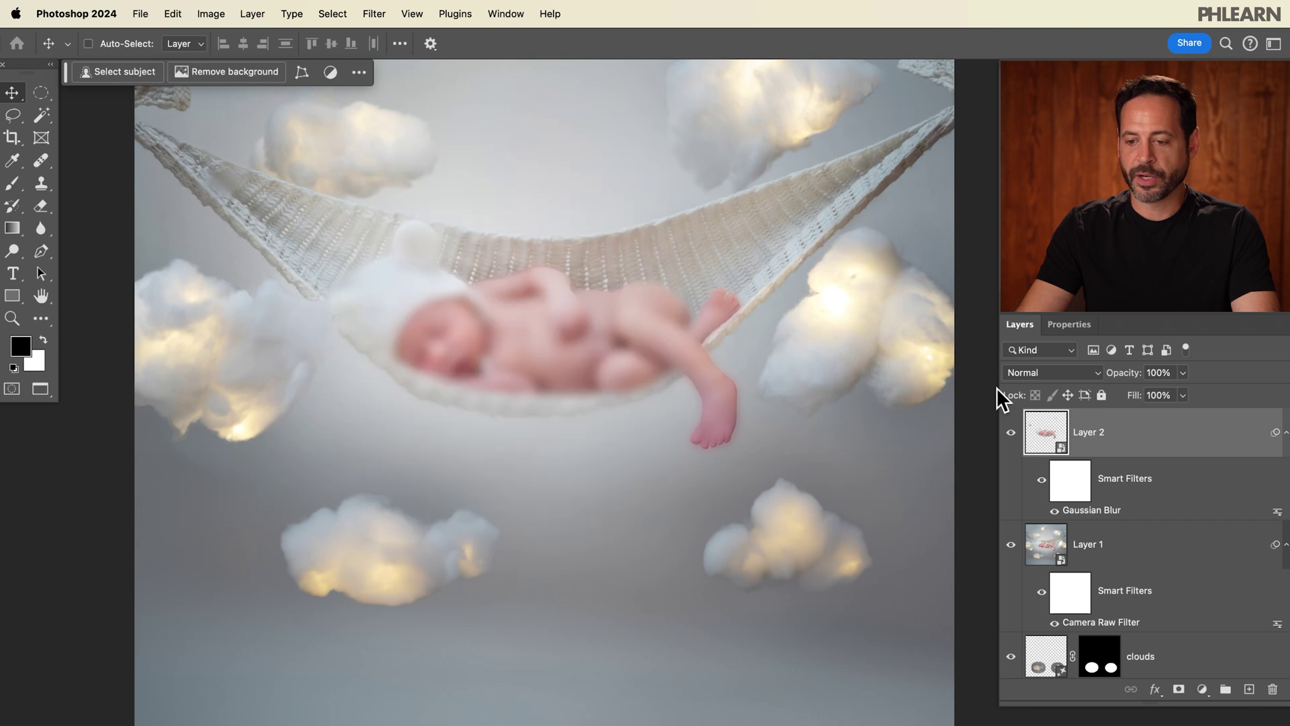
{"action": "left_click", "coordinate": [1050, 372]}
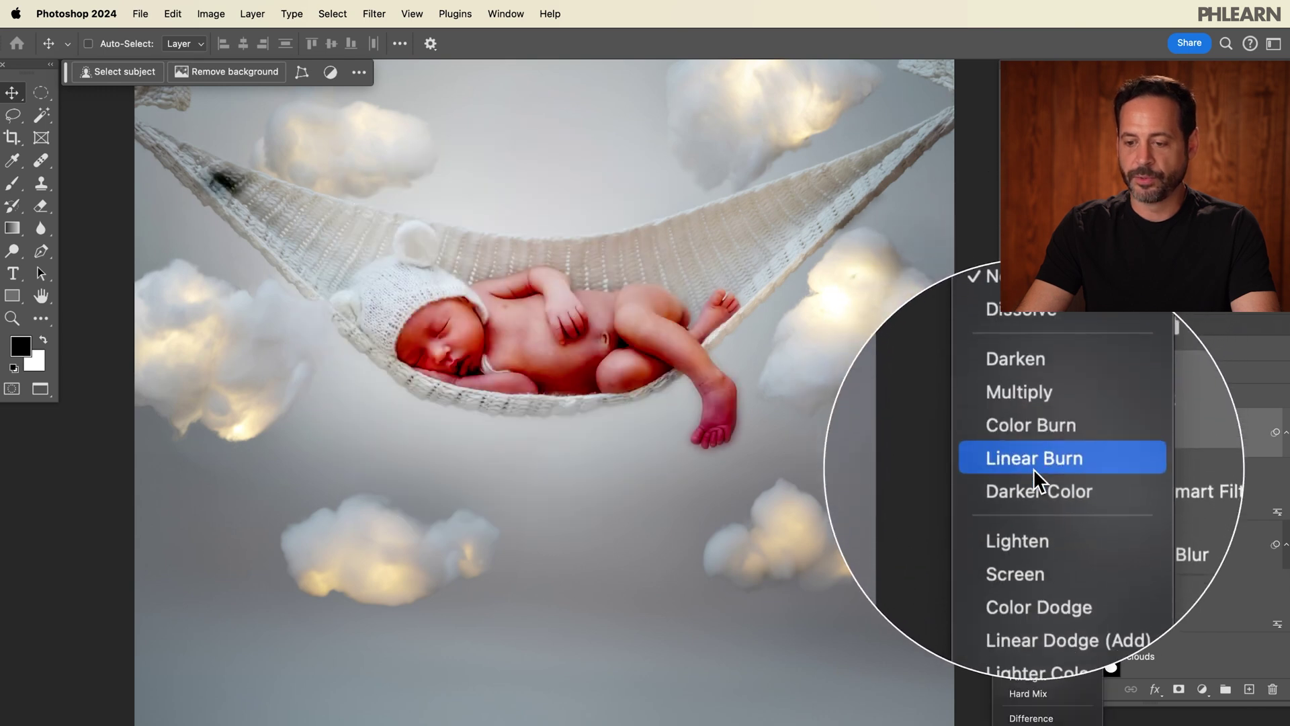
{"action": "left_click", "coordinate": [1035, 501]}
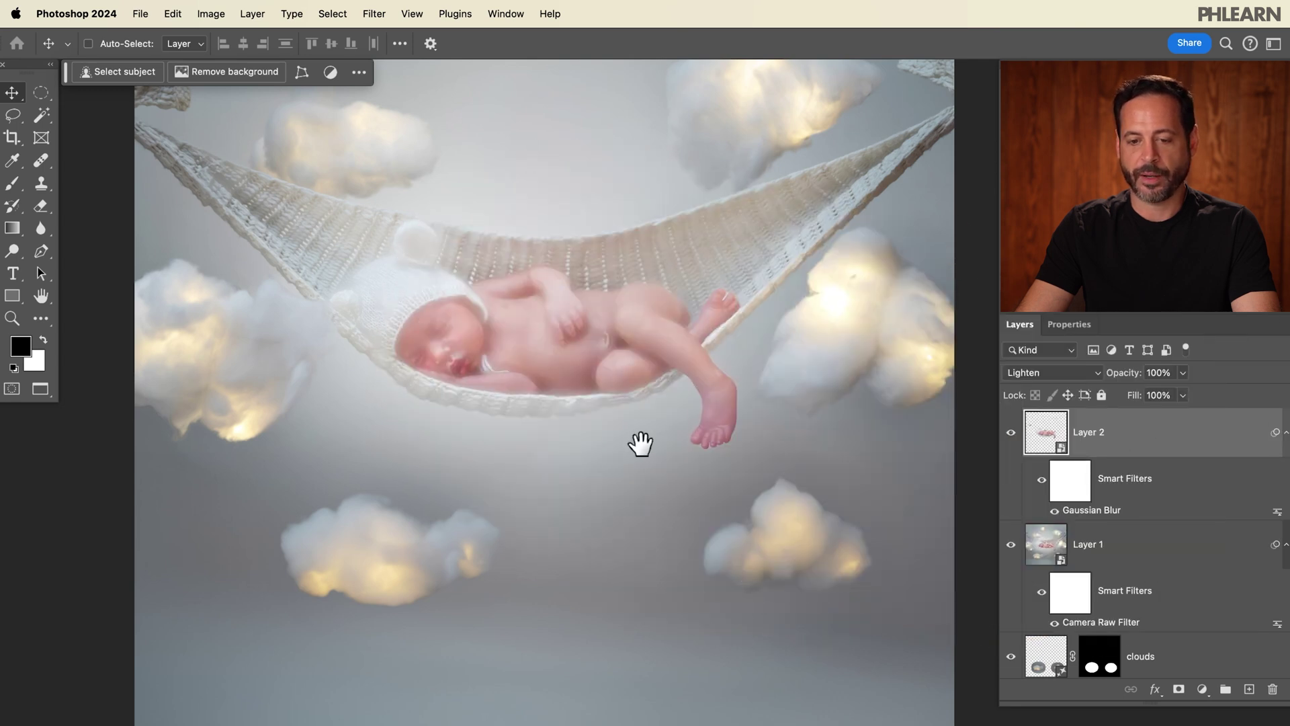
{"action": "left_click_drag", "start_coordinate": [640, 443], "coordinate": [664, 423]}
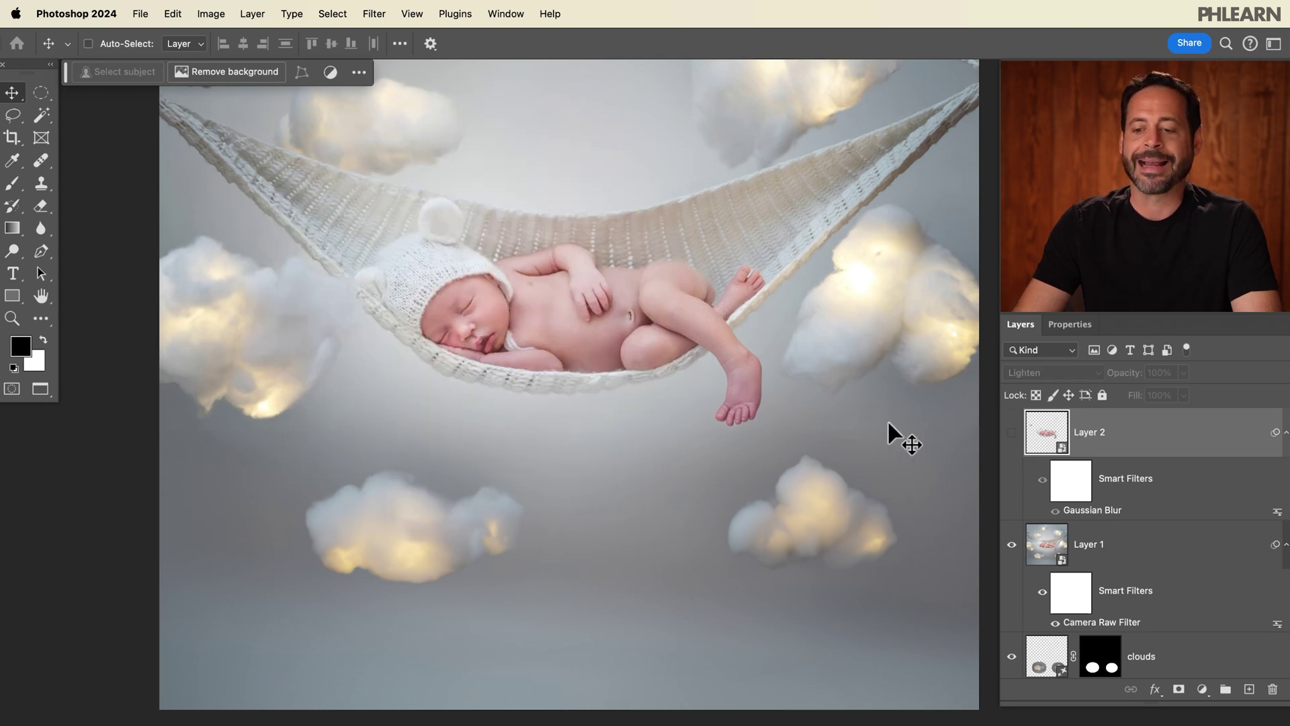
{"action": "left_click", "coordinate": [1012, 434]}
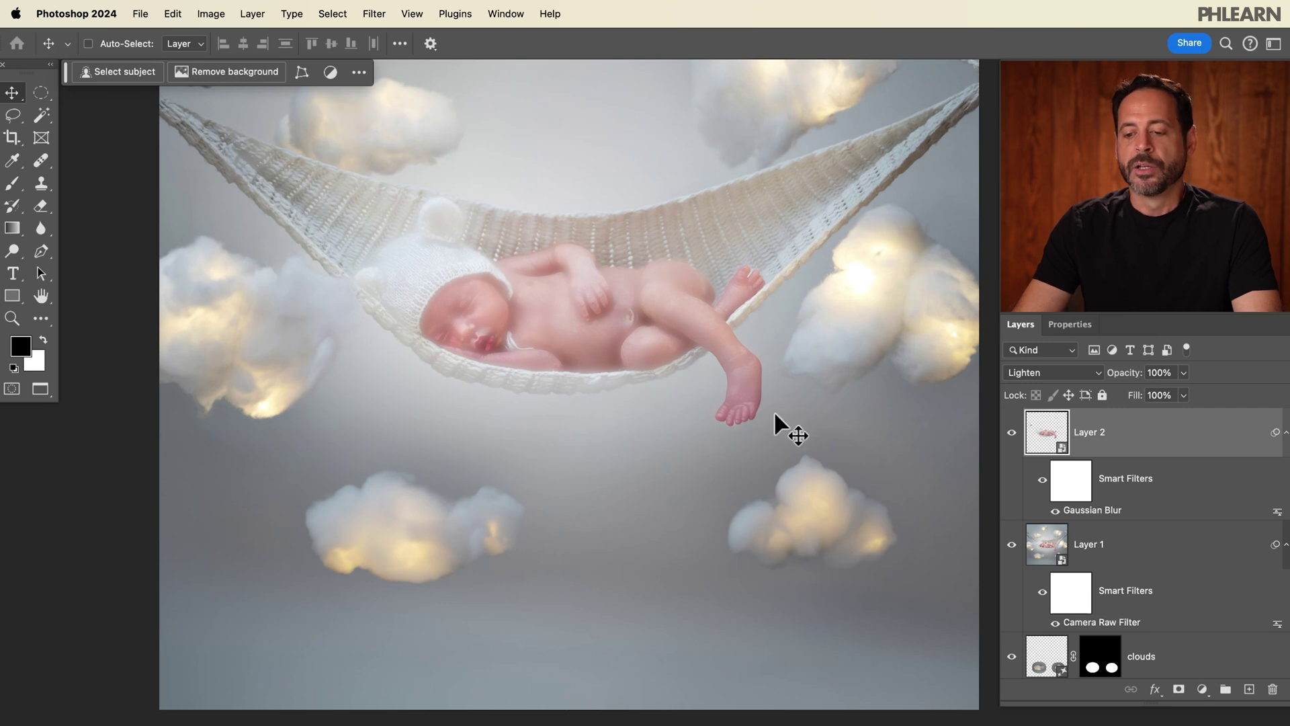
Split the black Underlying Layer Blend If slider in Layer 2's blending options to 0 / 255 and apply it
{"action": "double_click", "coordinate": [1152, 441]}
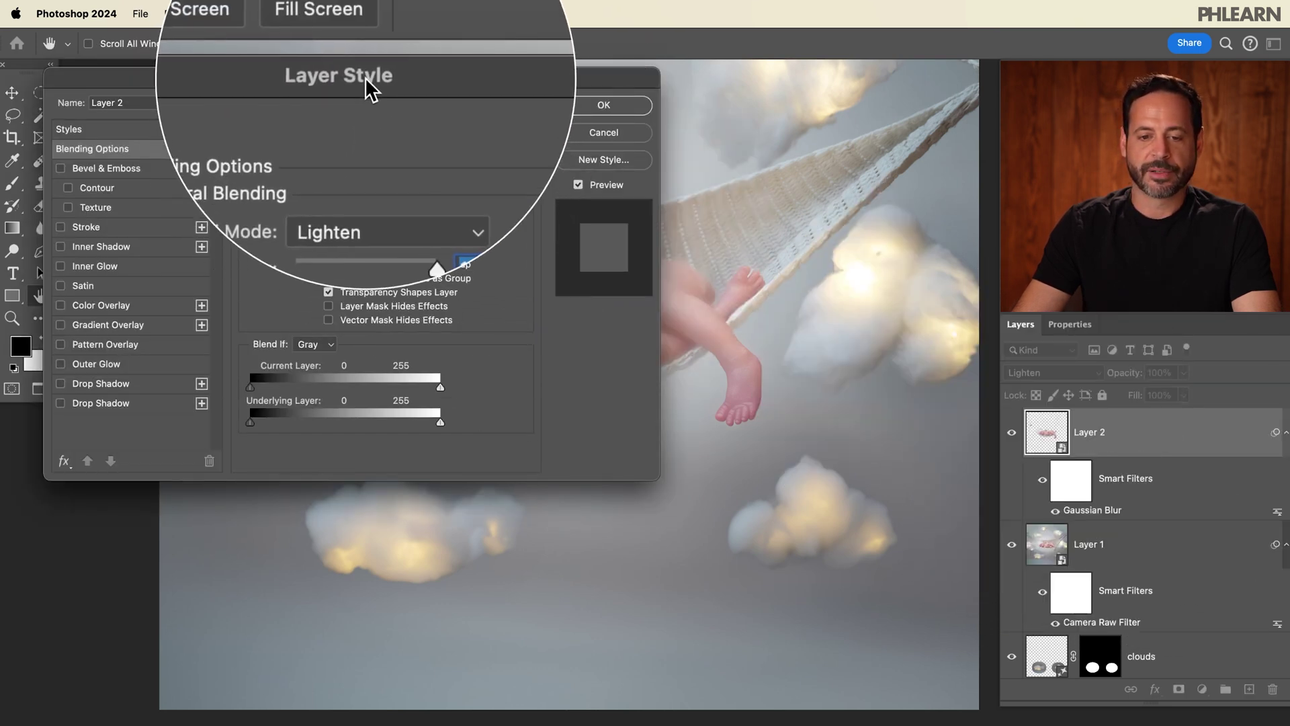
{"action": "left_click", "coordinate": [615, 135]}
{"action": "left_click", "coordinate": [256, 15]}
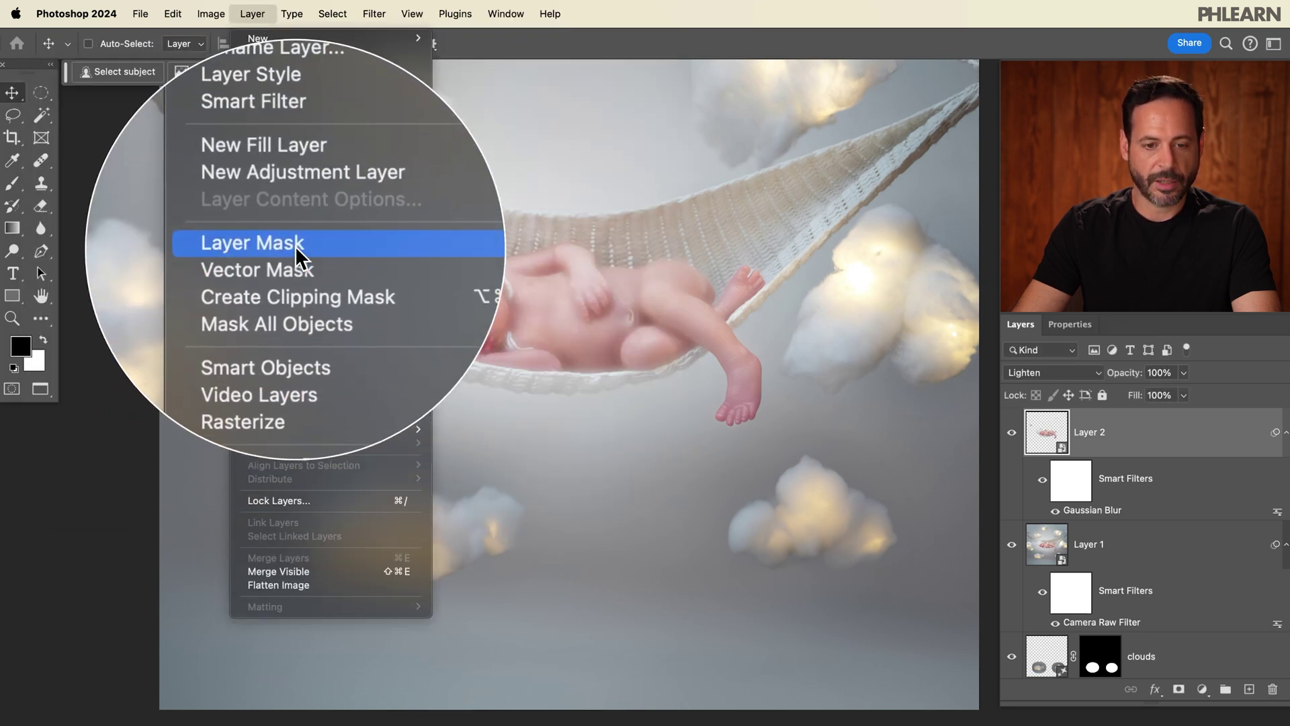
{"action": "mouse_move", "coordinate": [420, 164]}
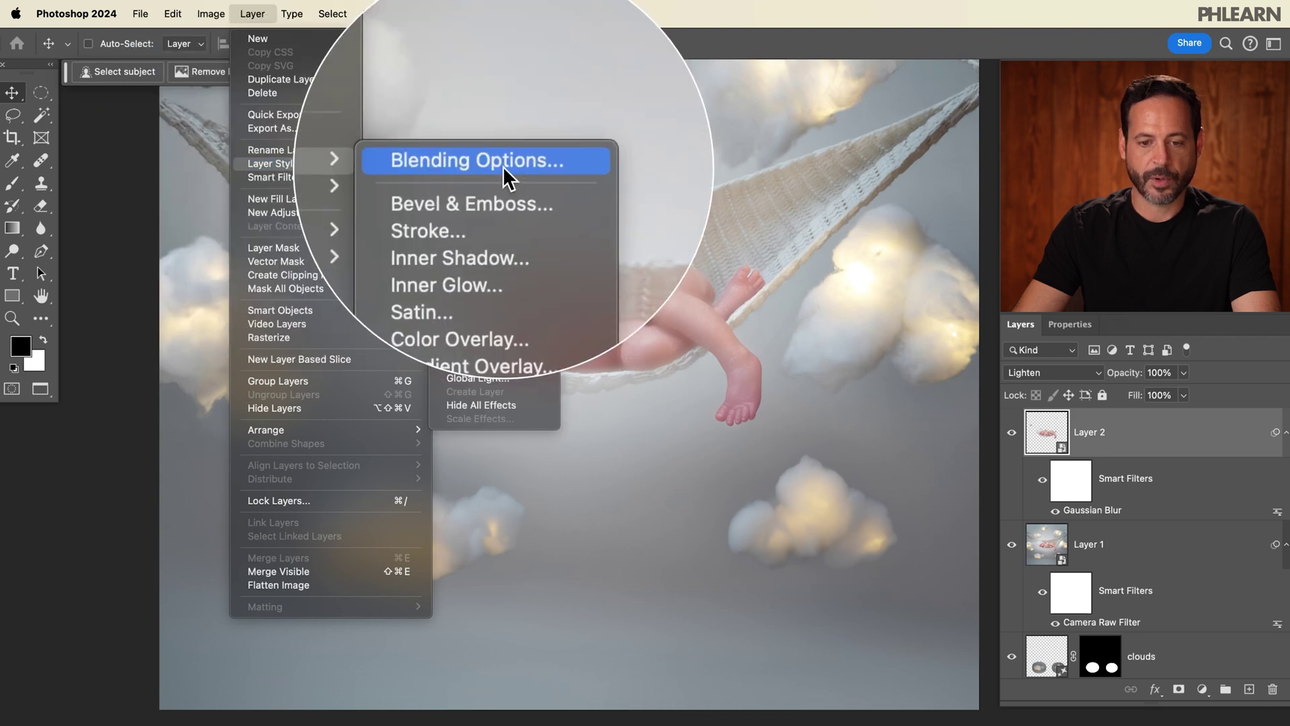
{"action": "left_click", "coordinate": [516, 164]}
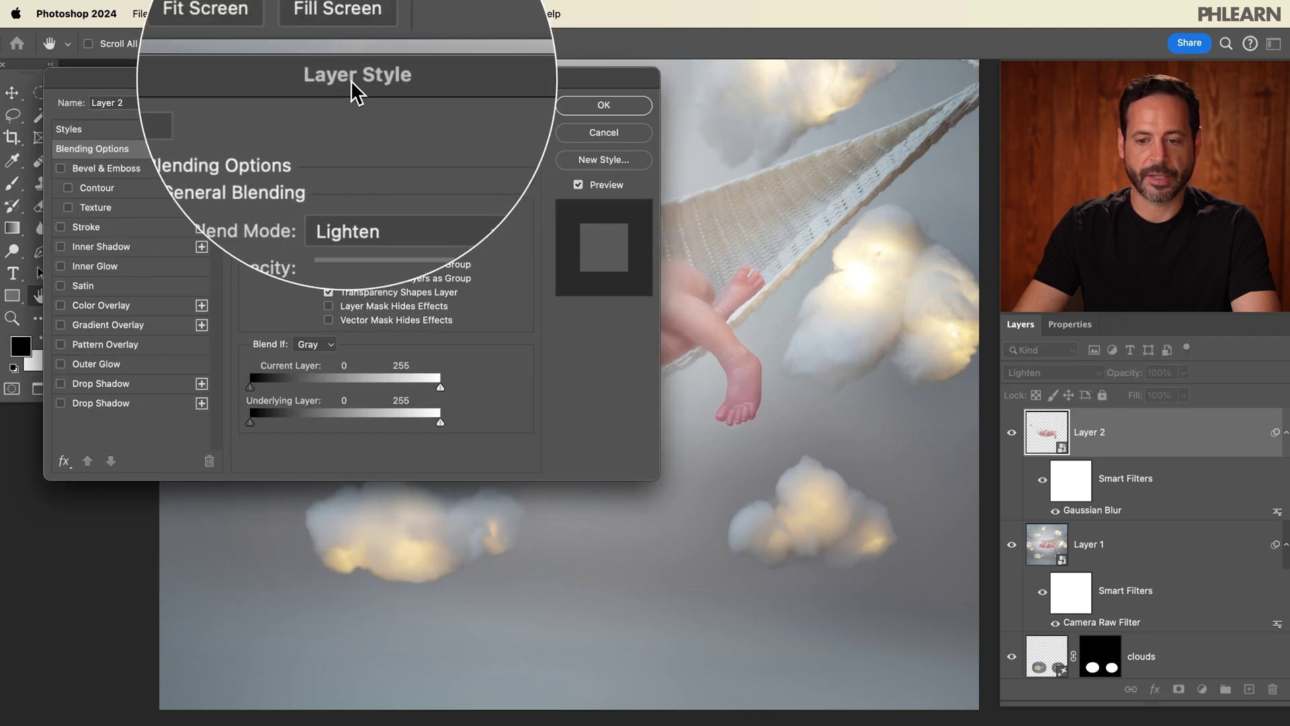
{"action": "left_click_drag", "start_coordinate": [758, 342], "coordinate": [964, 346]}
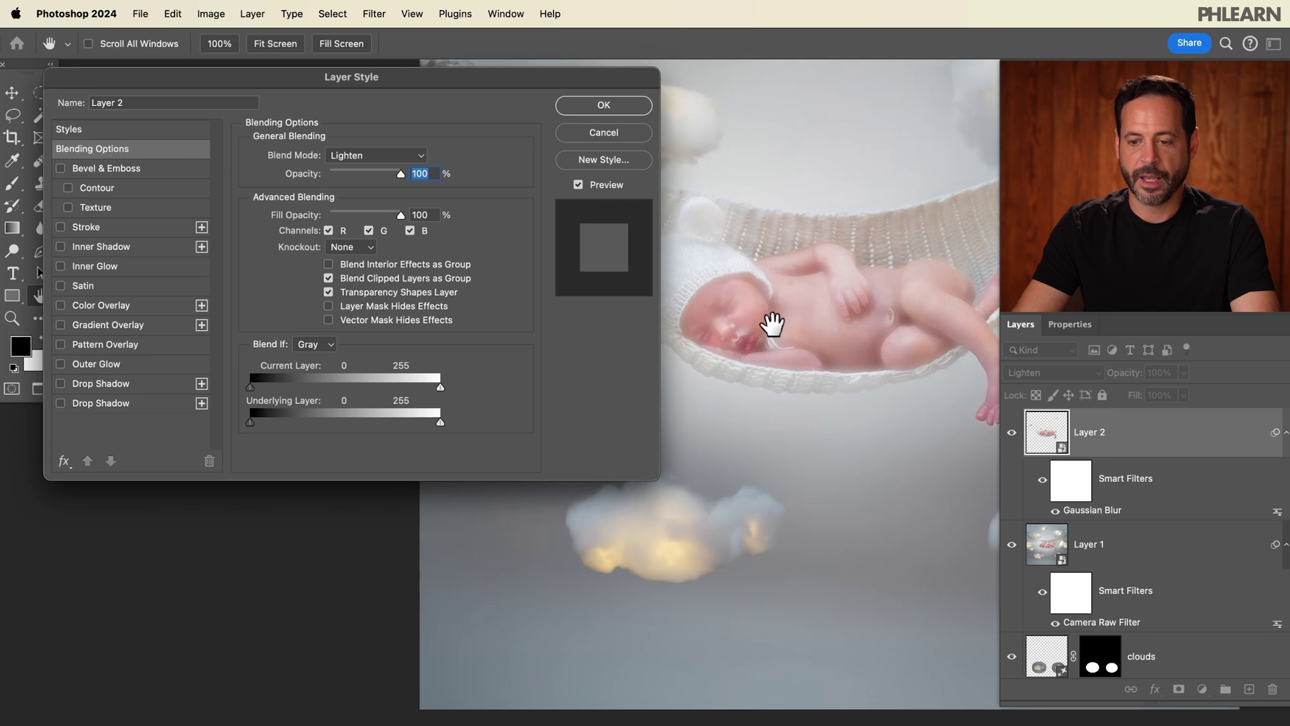
{"action": "left_click_drag", "start_coordinate": [501, 87], "coordinate": [461, 83]}
{"action": "left_click_drag", "start_coordinate": [867, 275], "coordinate": [847, 265]}
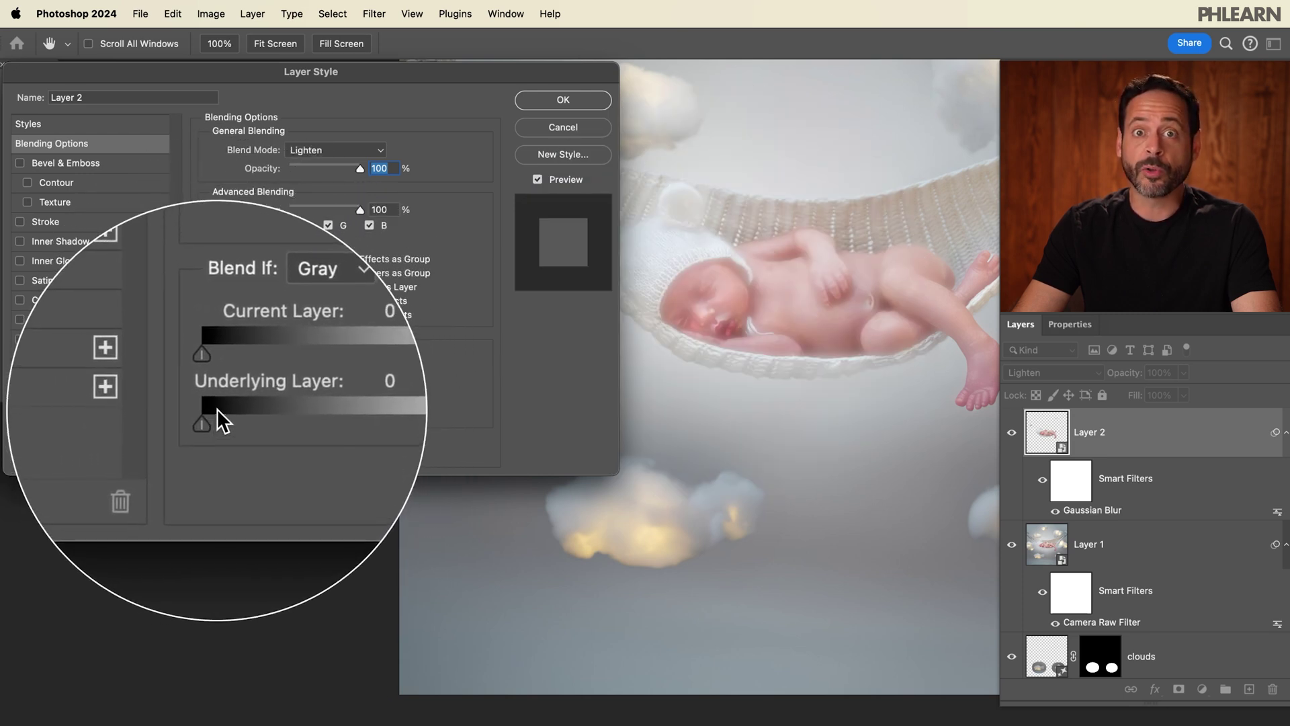
{"action": "left_click_drag", "start_coordinate": [219, 417], "coordinate": [218, 416]}
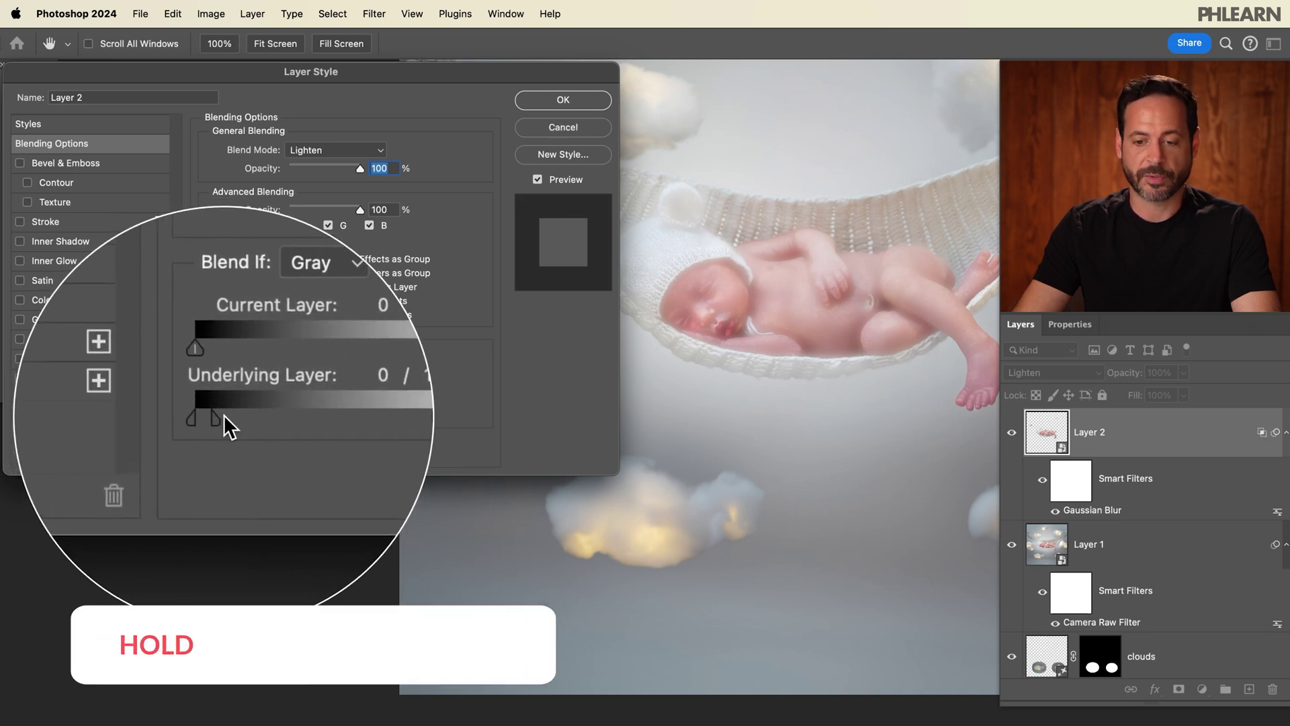
{"action": "left_click_drag", "start_coordinate": [219, 413], "coordinate": [421, 407]}
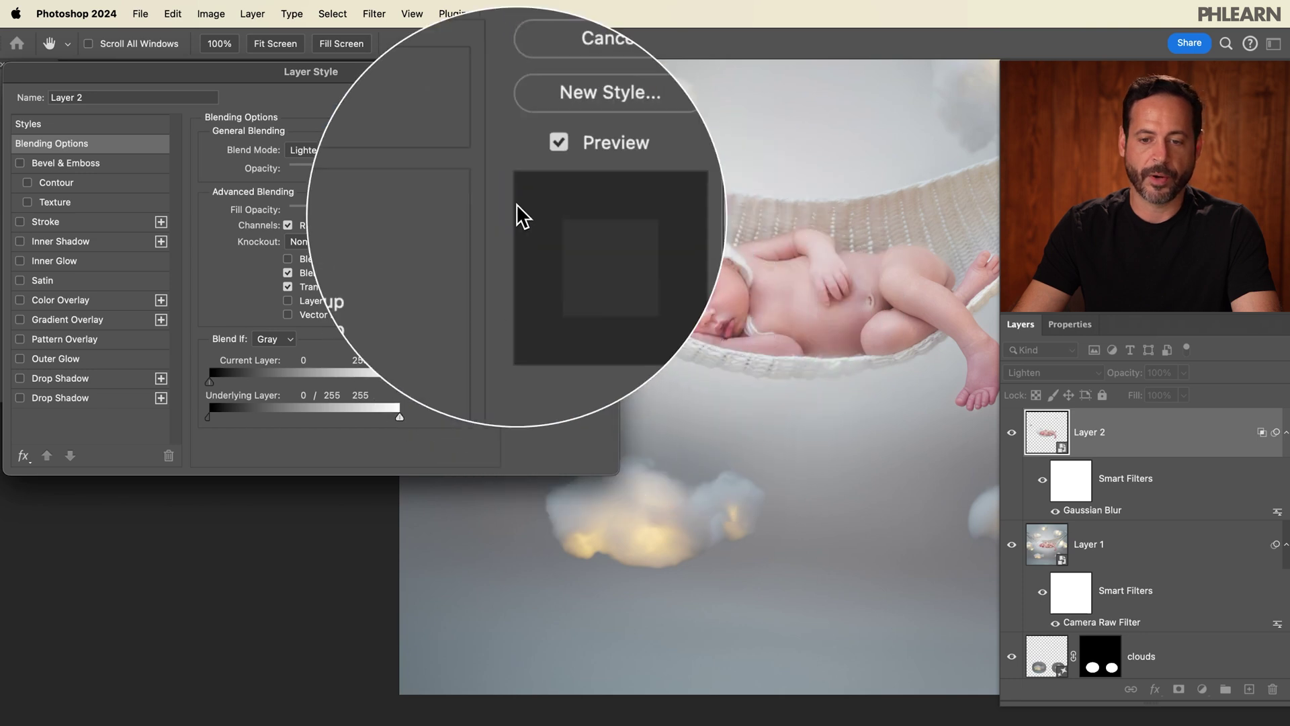
{"action": "left_click", "coordinate": [565, 100]}
Examine the baby up close and toggle Layer 2's visibility to compare the softened glow
{"action": "scroll", "coordinate": [812, 366], "scroll_direction": "up", "scroll_amount": 6}
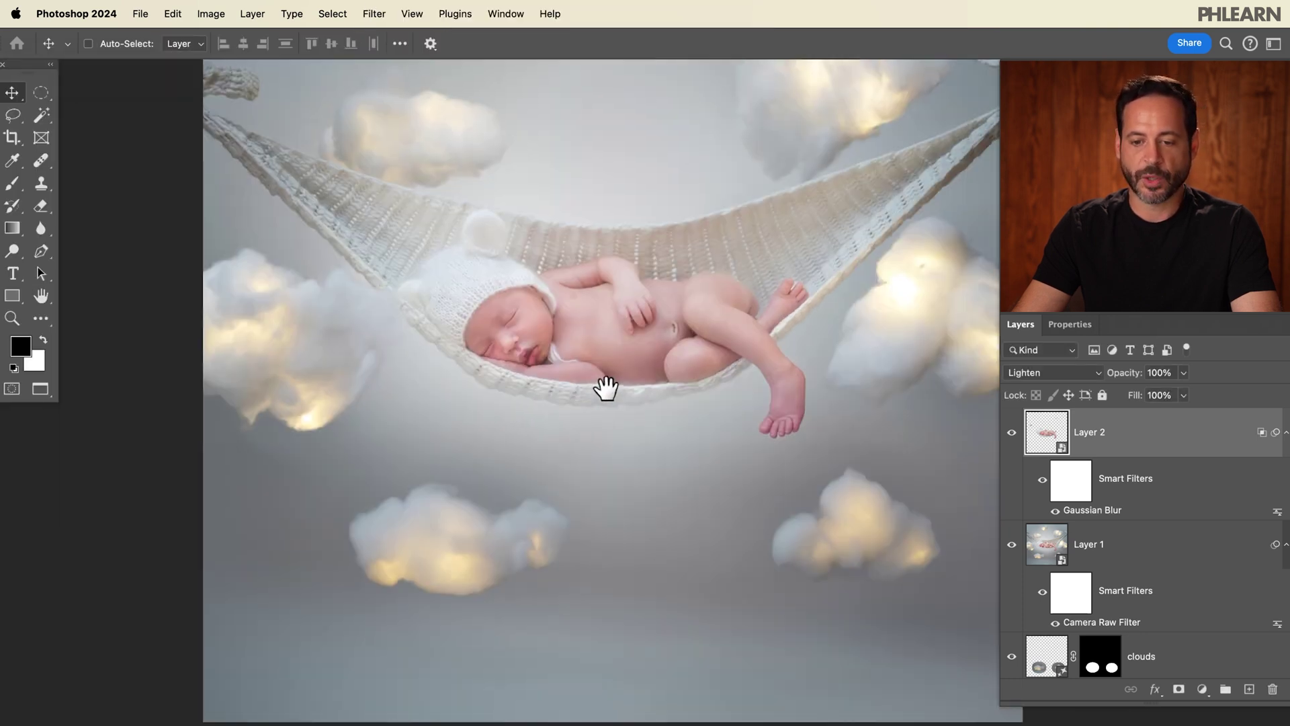
{"action": "scroll", "coordinate": [685, 341], "scroll_direction": "up", "scroll_amount": 2}
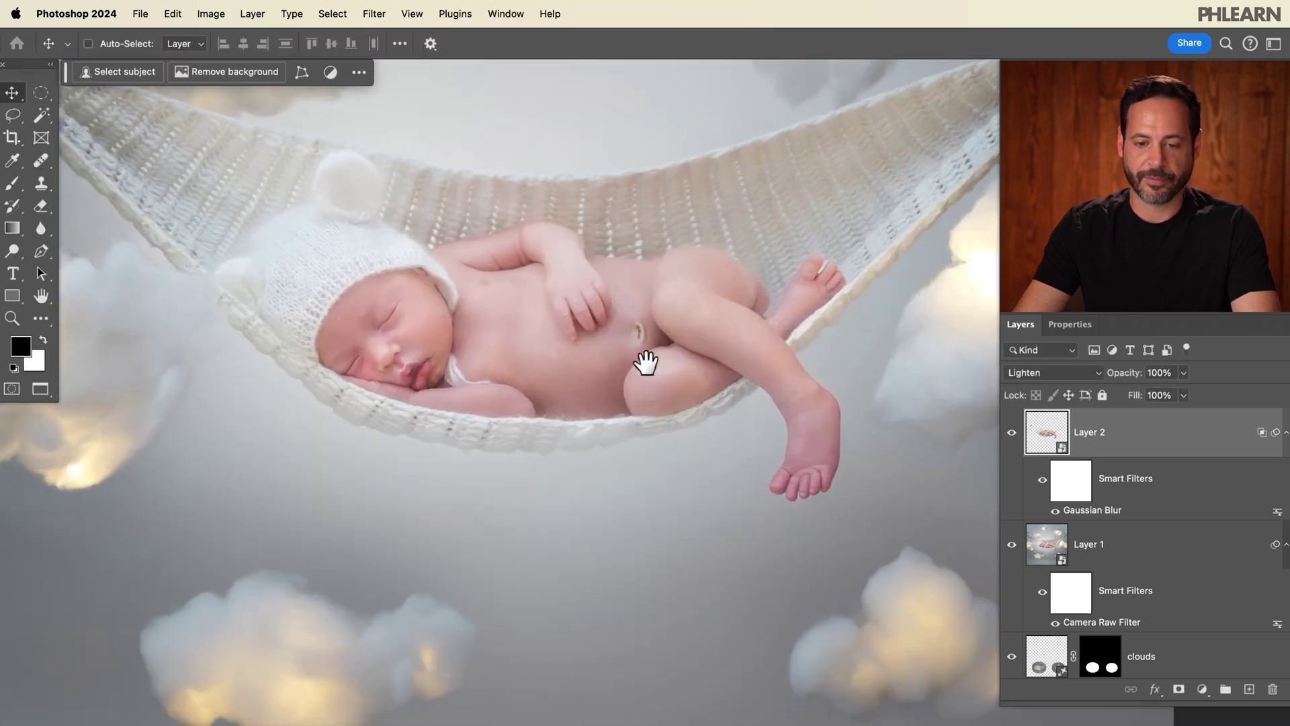
{"action": "left_click", "coordinate": [1012, 433]}
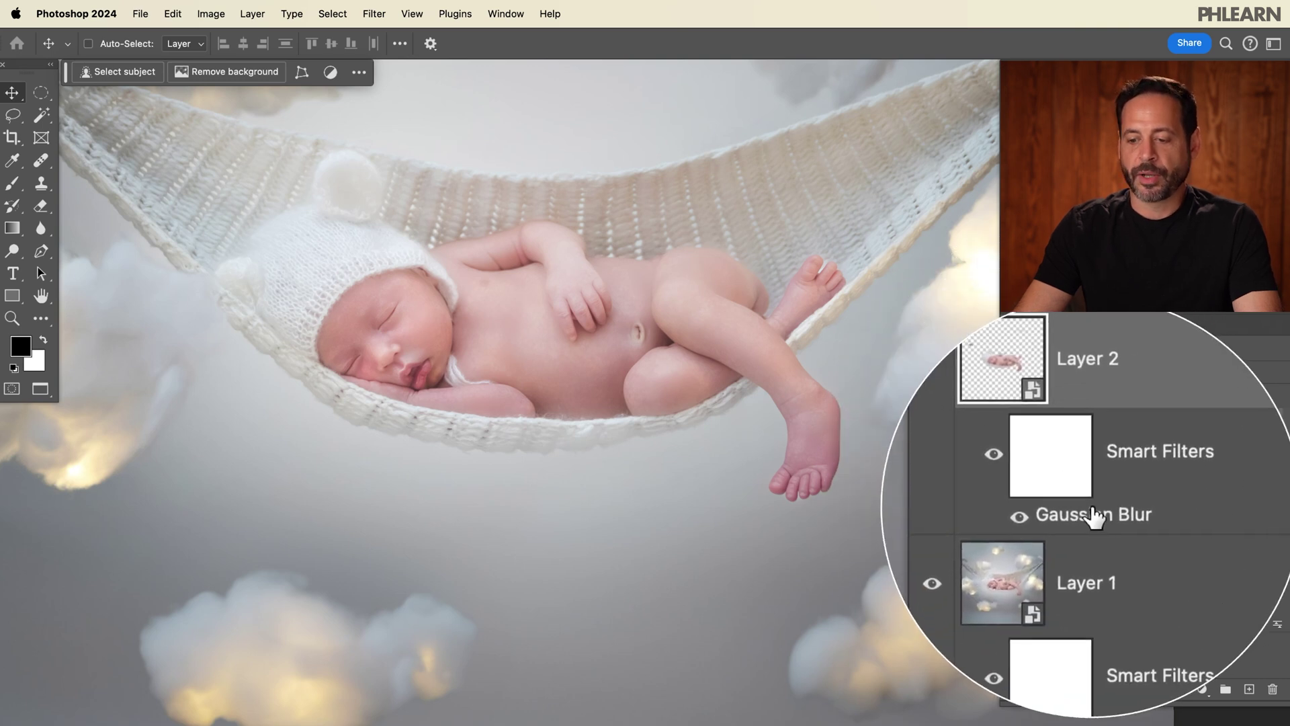
Set the radius of Layer 2's Gaussian Blur smart filter to about 64.8 pixels
{"action": "double_click", "coordinate": [1092, 510]}
{"action": "left_click_drag", "start_coordinate": [324, 159], "coordinate": [224, 168]}
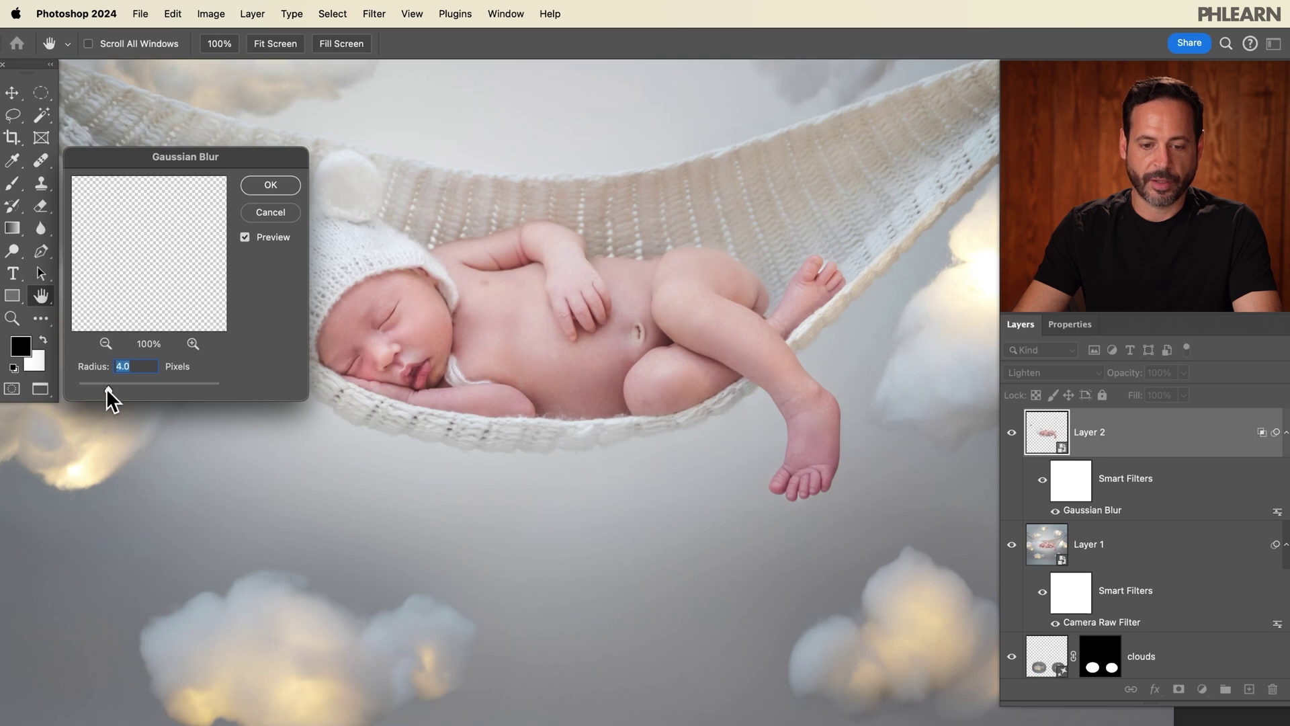
{"action": "left_click_drag", "start_coordinate": [130, 387], "coordinate": [171, 379]}
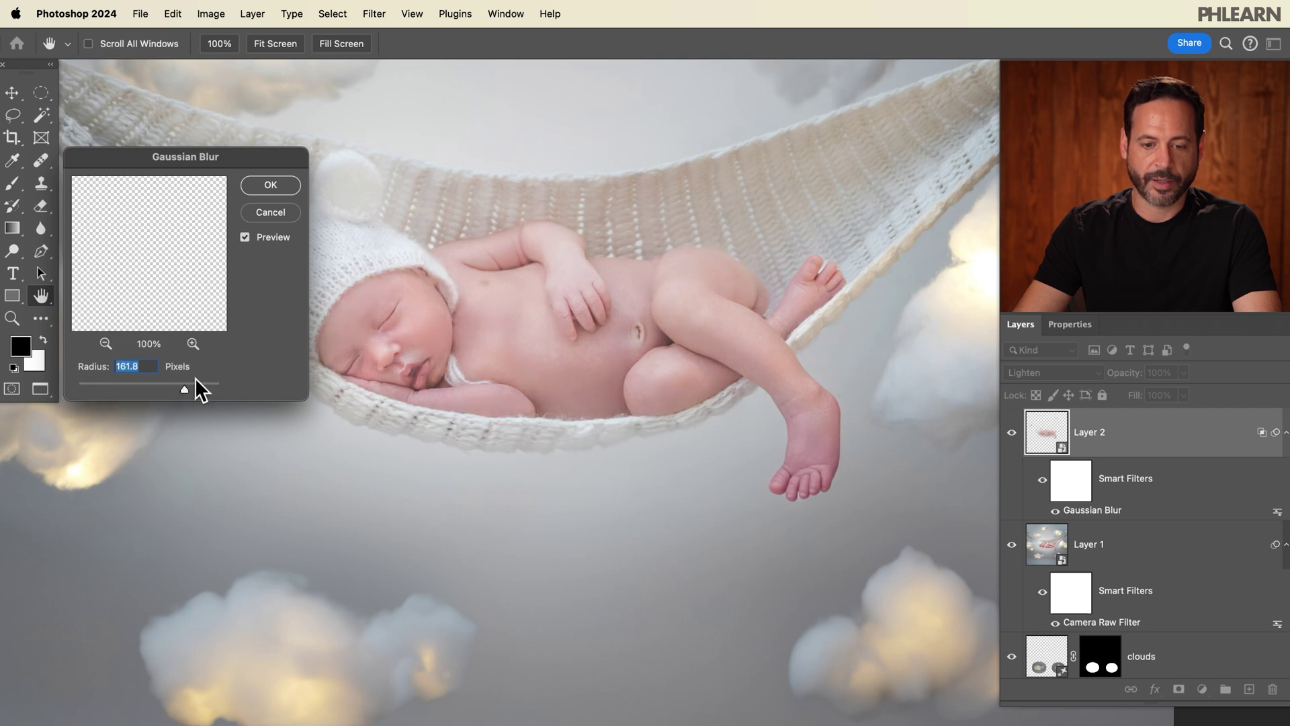
{"action": "left_click_drag", "start_coordinate": [129, 385], "coordinate": [160, 380]}
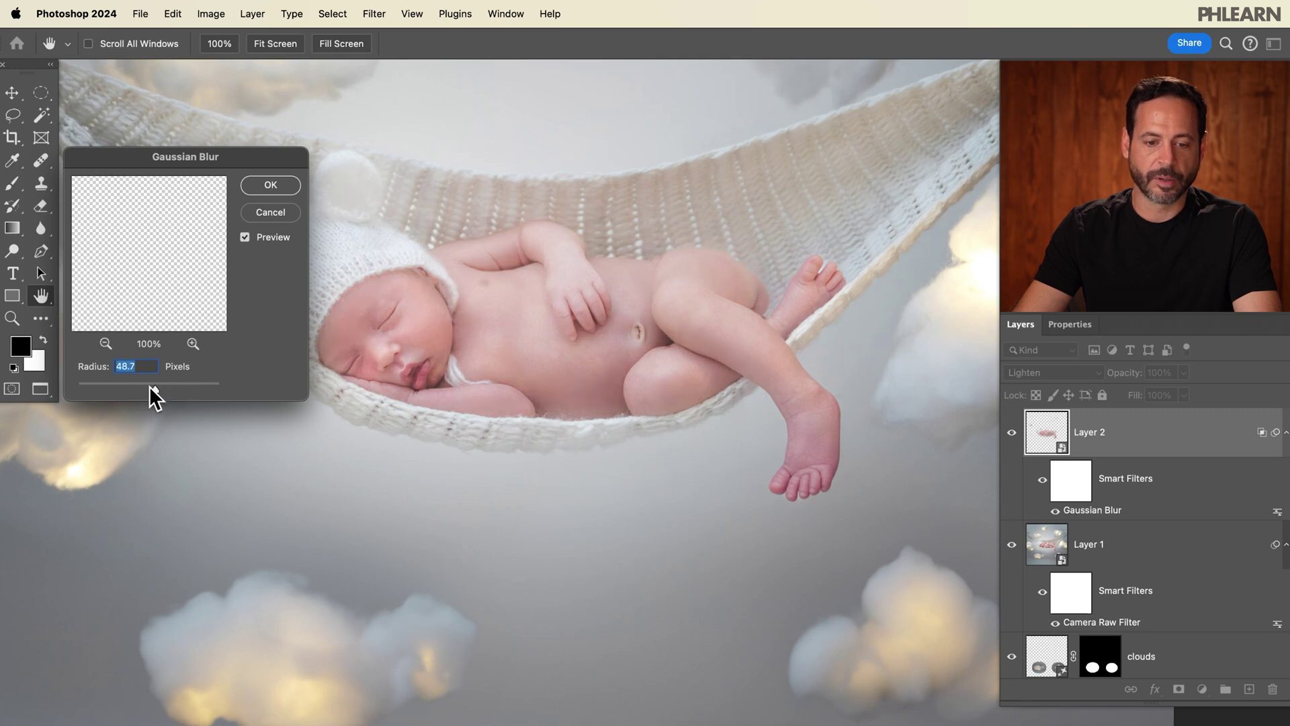
{"action": "left_click", "coordinate": [281, 188]}
Compare the photo with and without Layer 2's glow, and recheck the radius of its Gaussian Blur smart filter
{"action": "left_click_drag", "start_coordinate": [697, 348], "coordinate": [969, 447]}
{"action": "left_click", "coordinate": [1012, 434]}
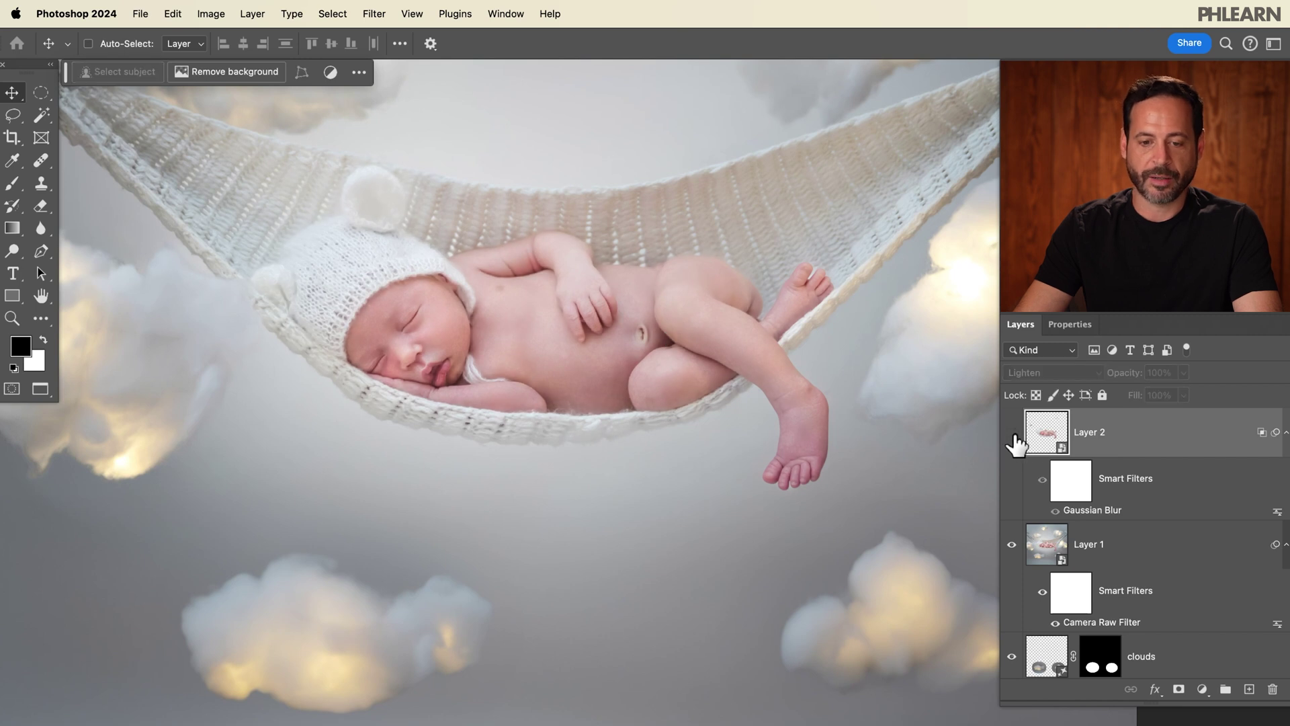
{"action": "left_click_drag", "start_coordinate": [848, 431], "coordinate": [766, 421]}
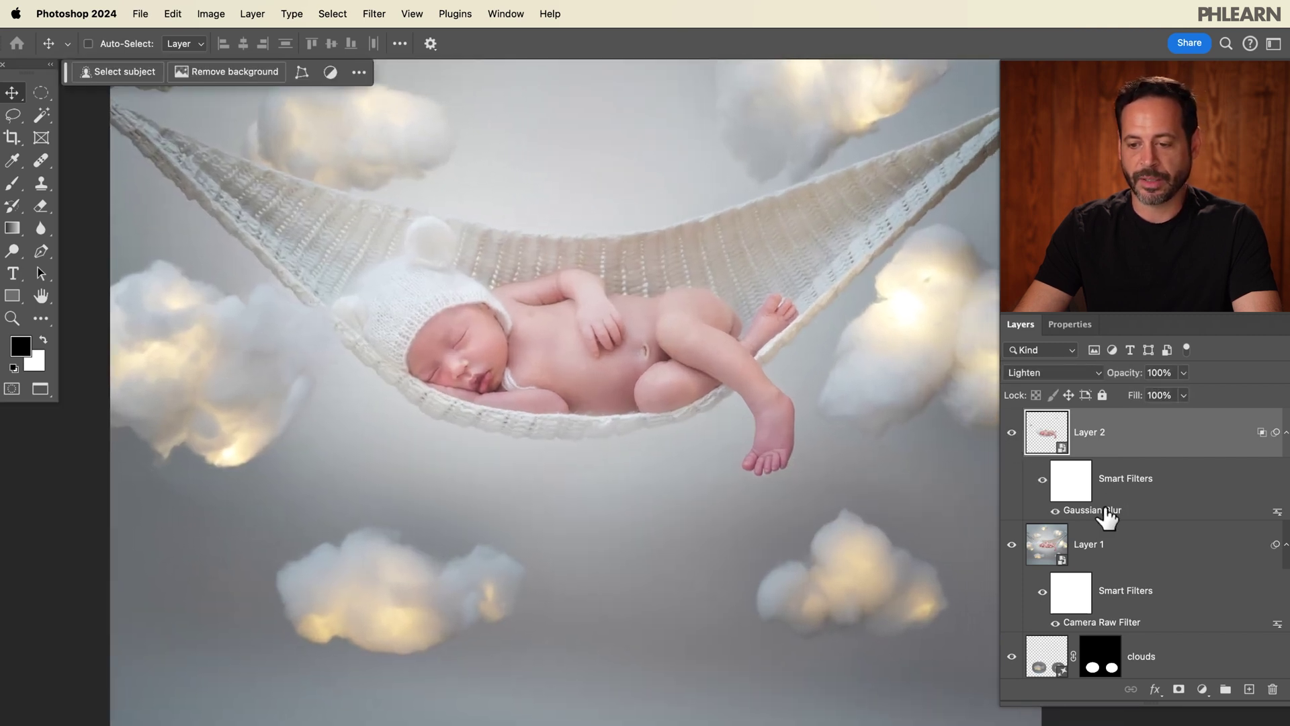
{"action": "double_click", "coordinate": [1105, 511]}
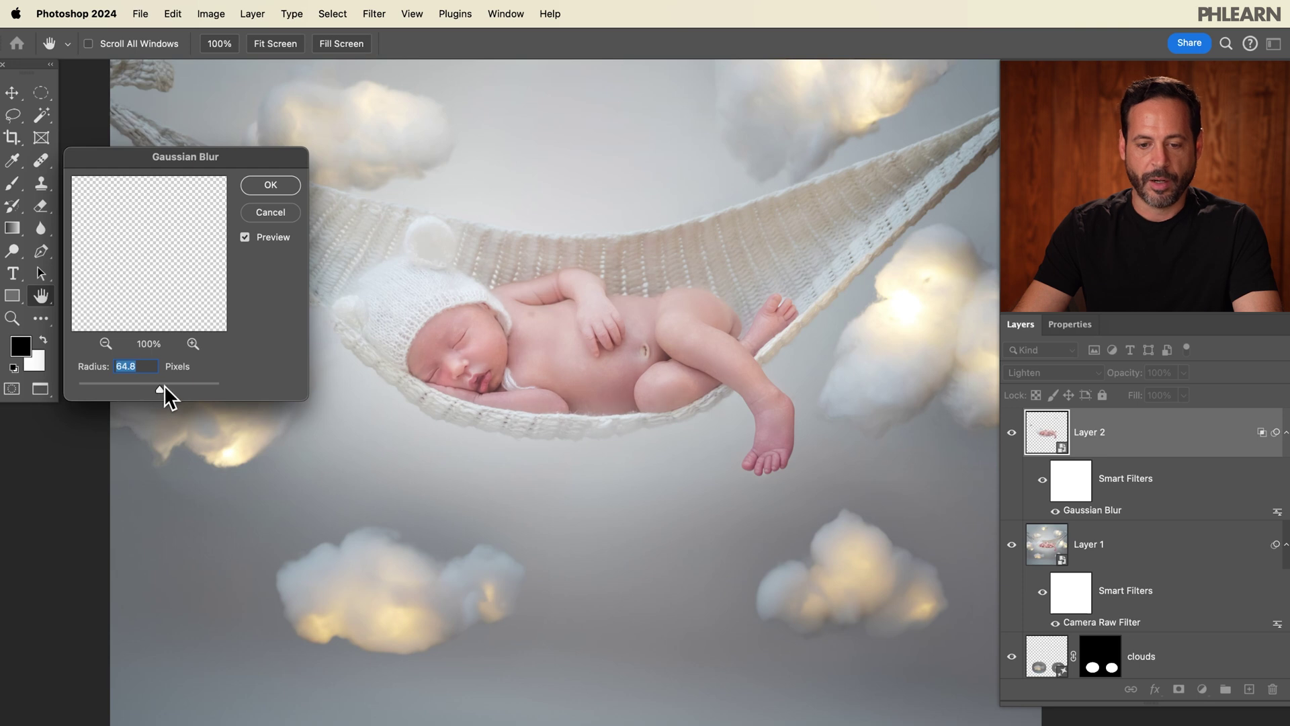
{"action": "left_click", "coordinate": [272, 186]}
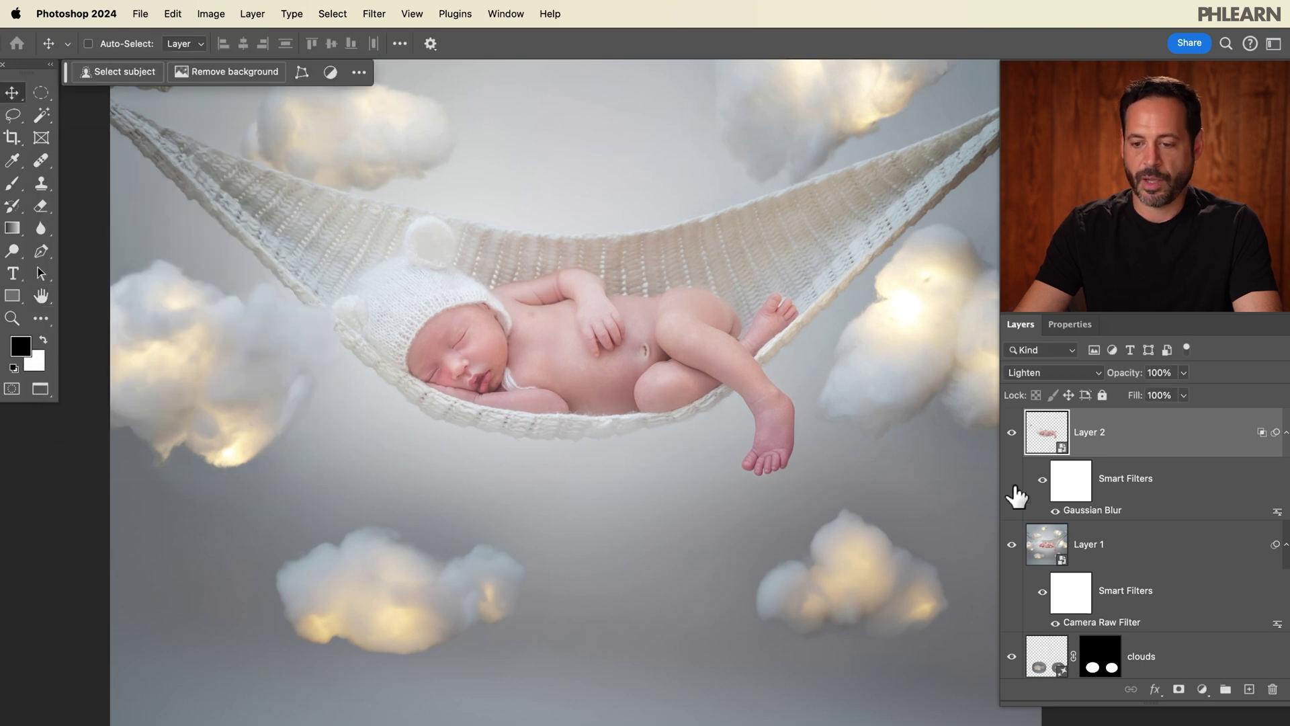
{"action": "left_click", "coordinate": [1012, 432]}
{"action": "left_click_drag", "start_coordinate": [821, 521], "coordinate": [811, 466]}
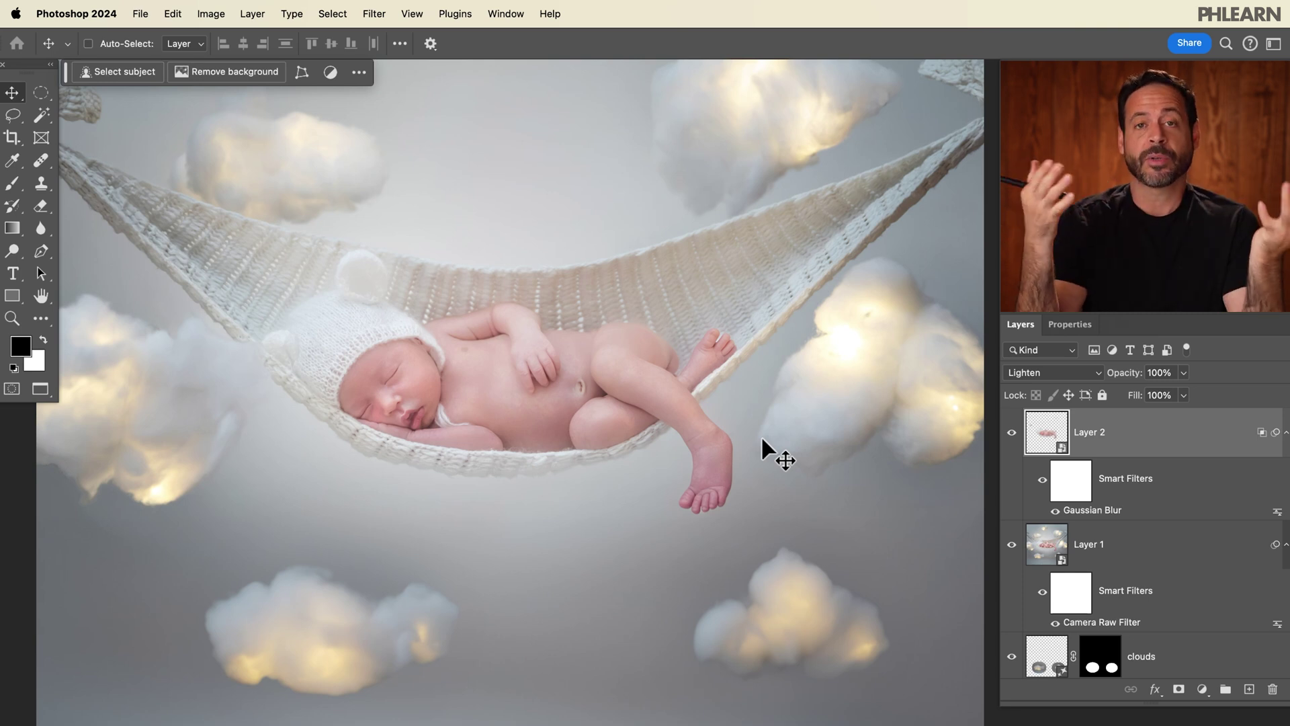
Create a new layer above Layer 2 and fill it with the merged image using Apply Image
{"action": "left_click", "coordinate": [1249, 690]}
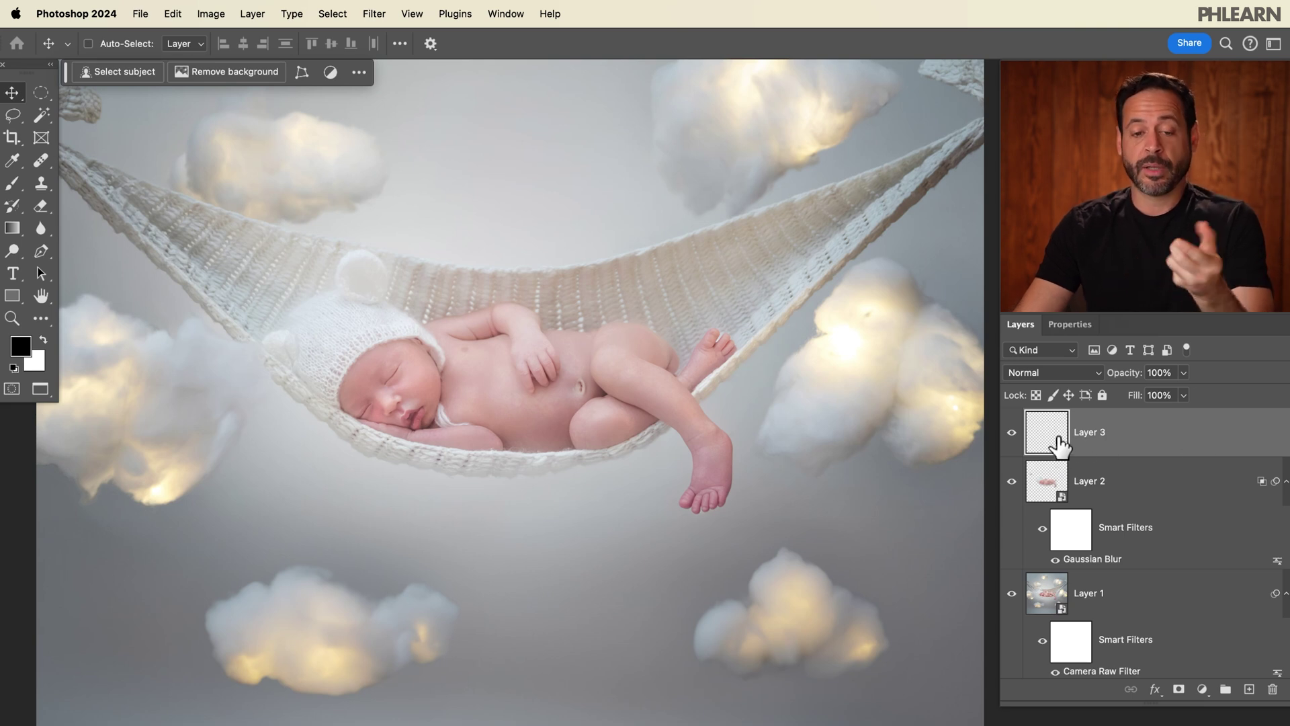
{"action": "left_click", "coordinate": [216, 12]}
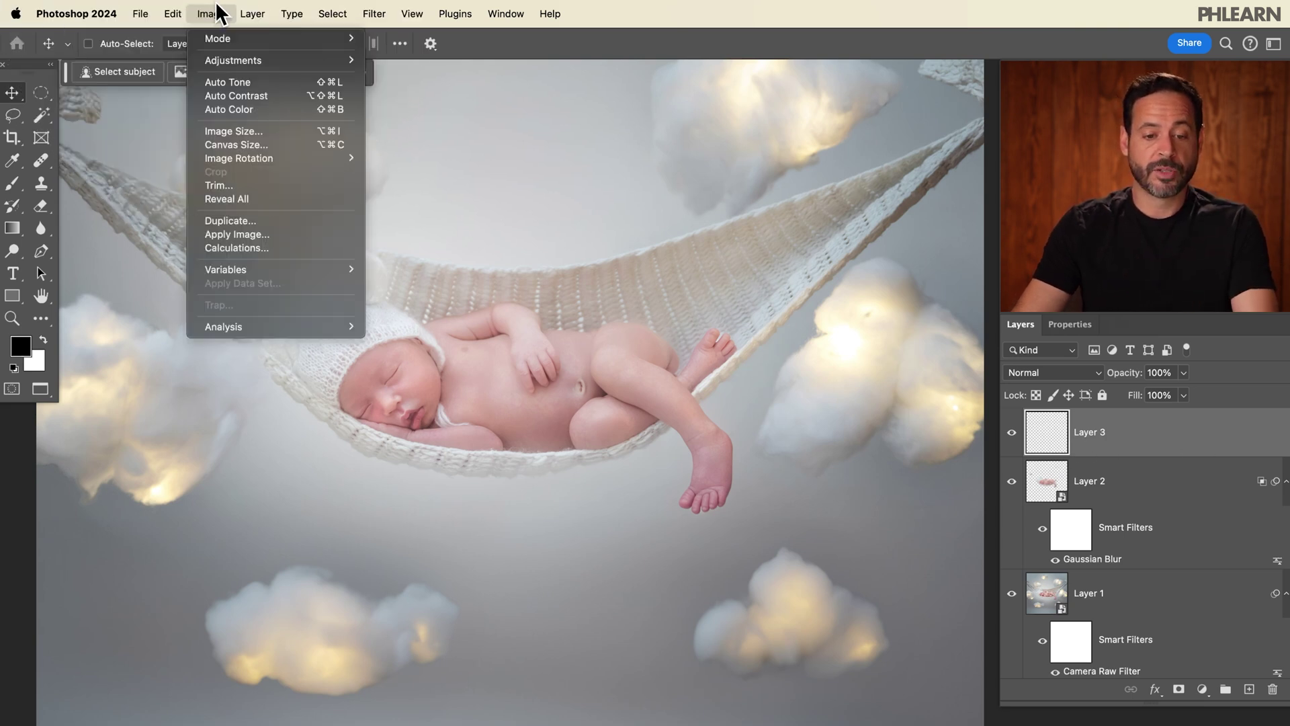
{"action": "left_click", "coordinate": [272, 235]}
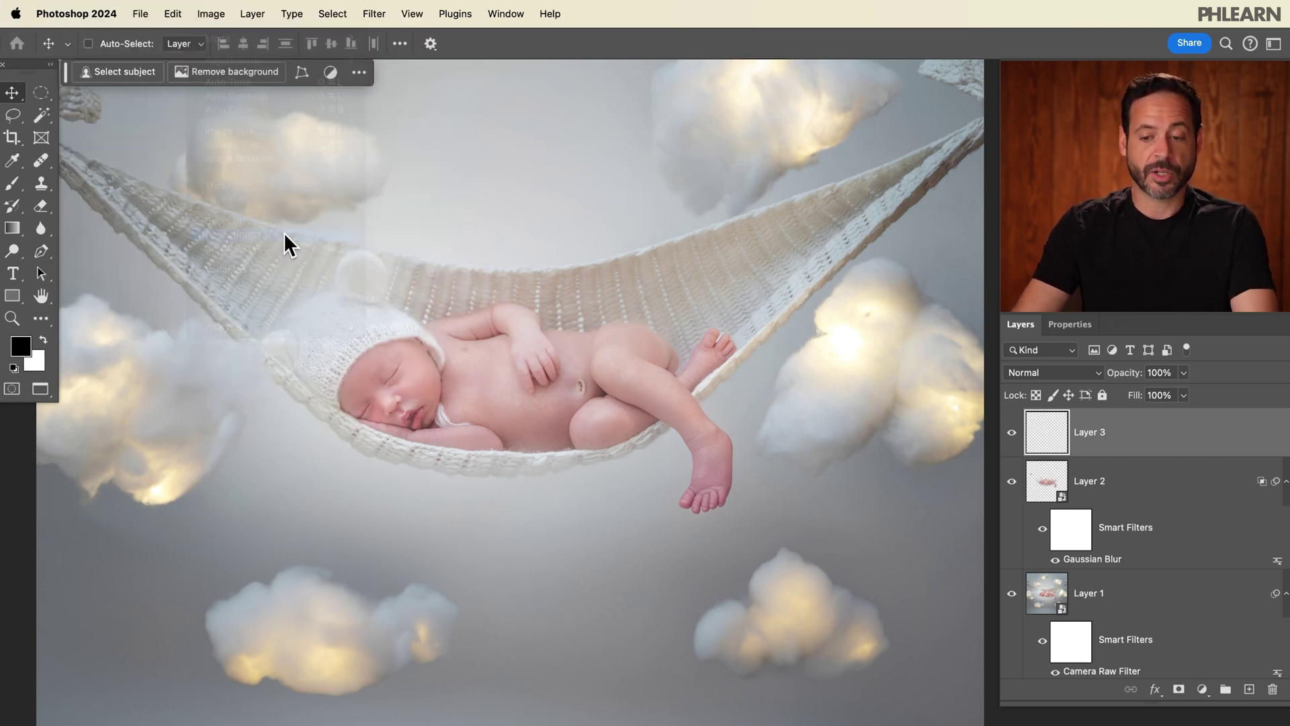
{"action": "left_click", "coordinate": [695, 220]}
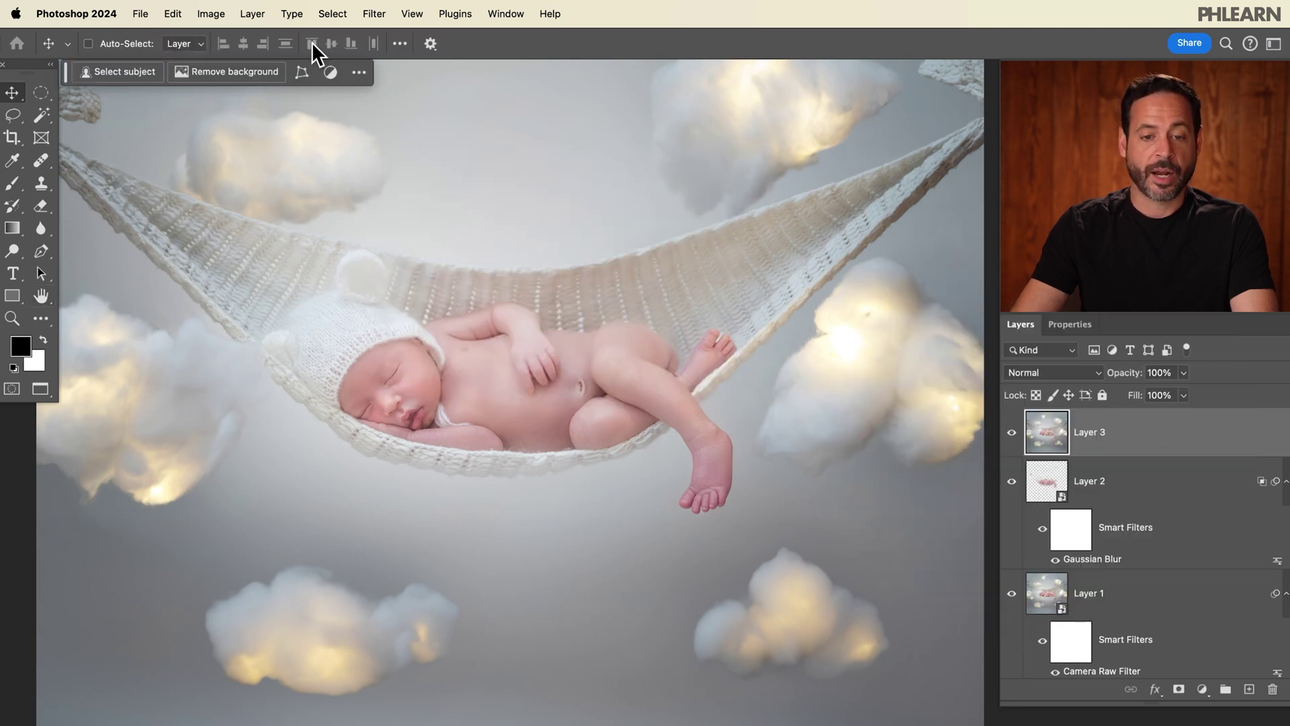
Select the warm cloud highlights using Color Range with a Fuzziness of 97 and copy the selection onto a new layer
{"action": "left_click", "coordinate": [332, 14]}
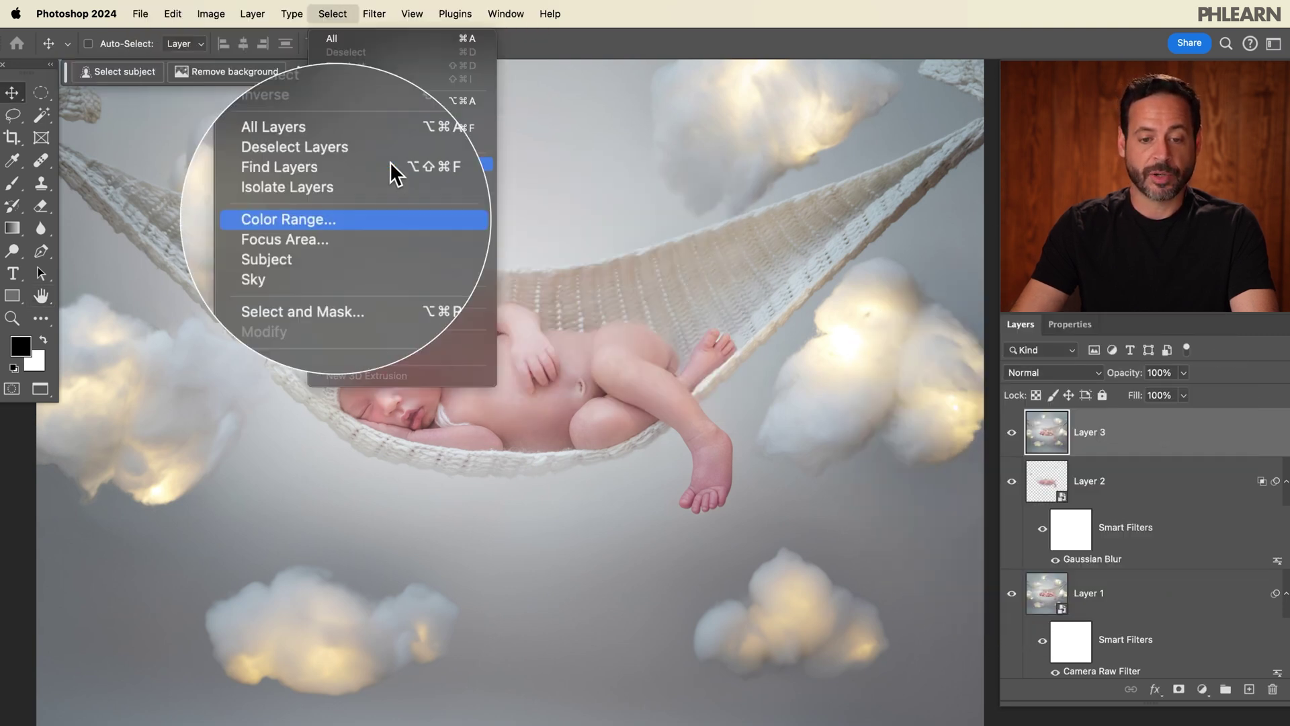
{"action": "left_click", "coordinate": [356, 163]}
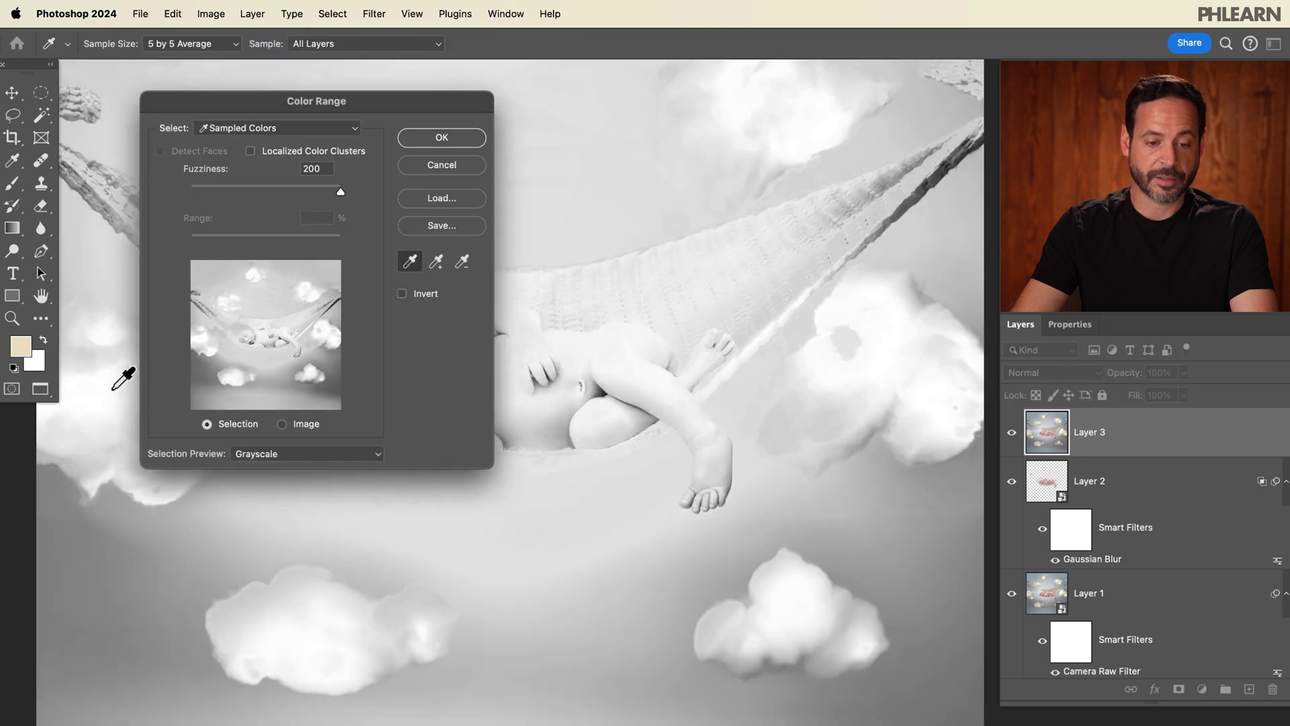
{"action": "left_click_drag", "start_coordinate": [304, 183], "coordinate": [264, 192]}
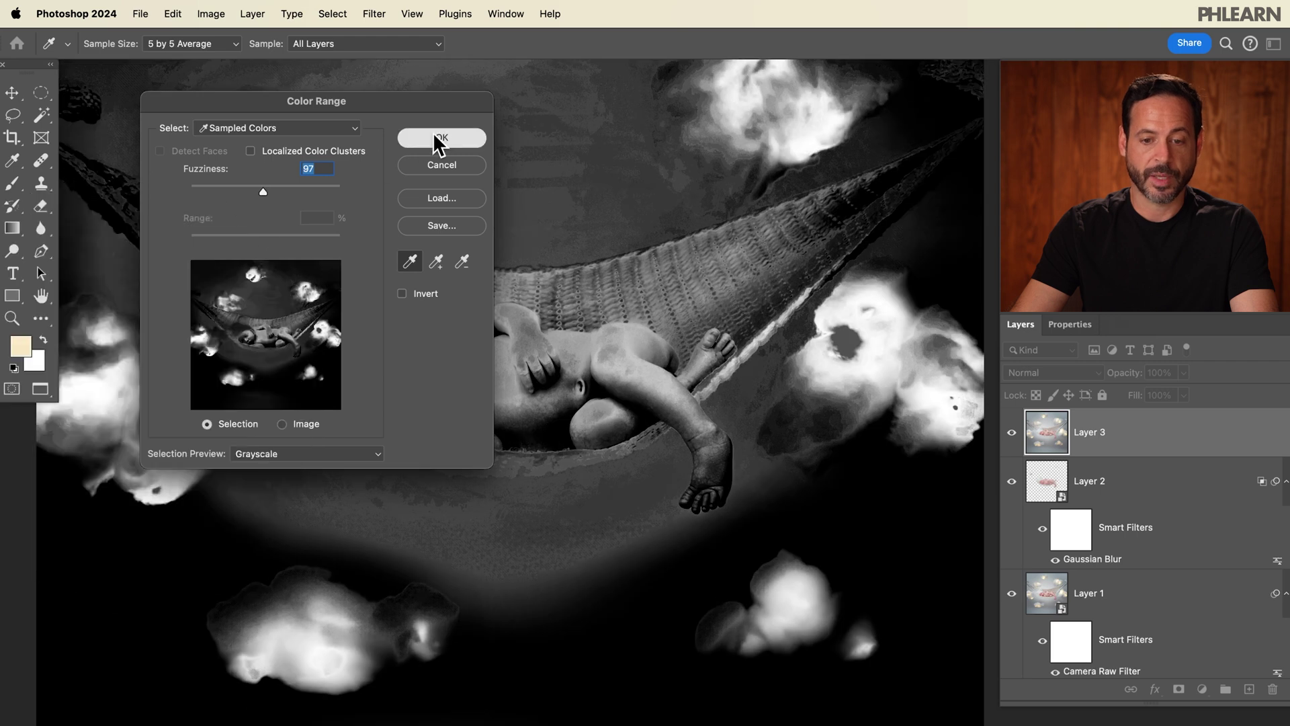
{"action": "left_click", "coordinate": [438, 139]}
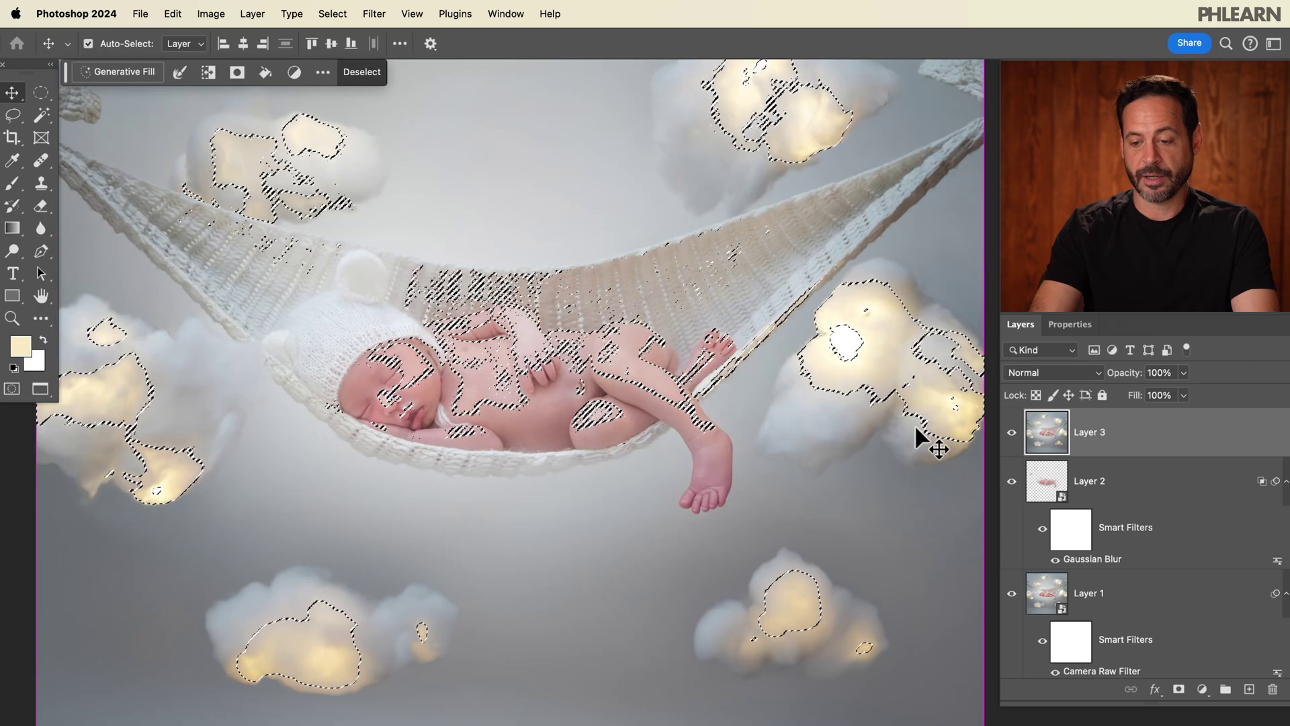
{"action": "key", "text": "super+j"}
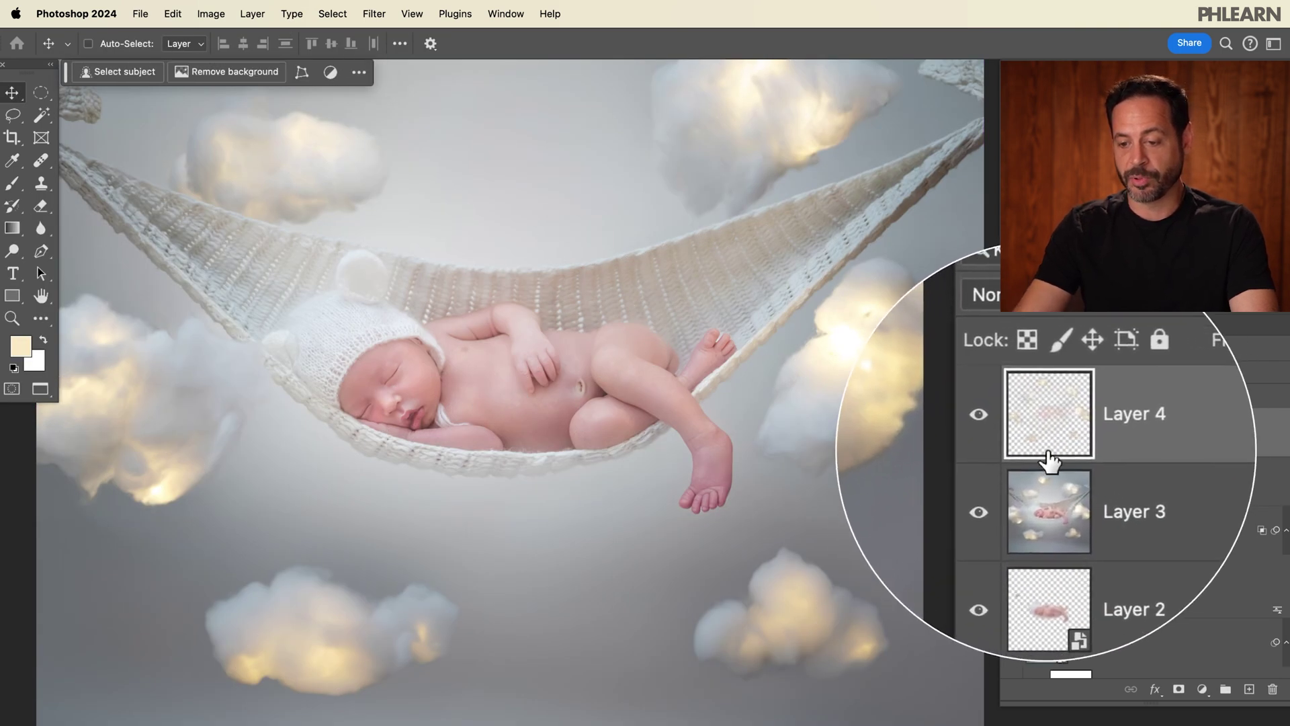
Delete the merged image Layer 3 and select Layer 4 with the copied highlights
{"action": "left_click", "coordinate": [1080, 477]}
{"action": "key", "text": "BackSpace"}
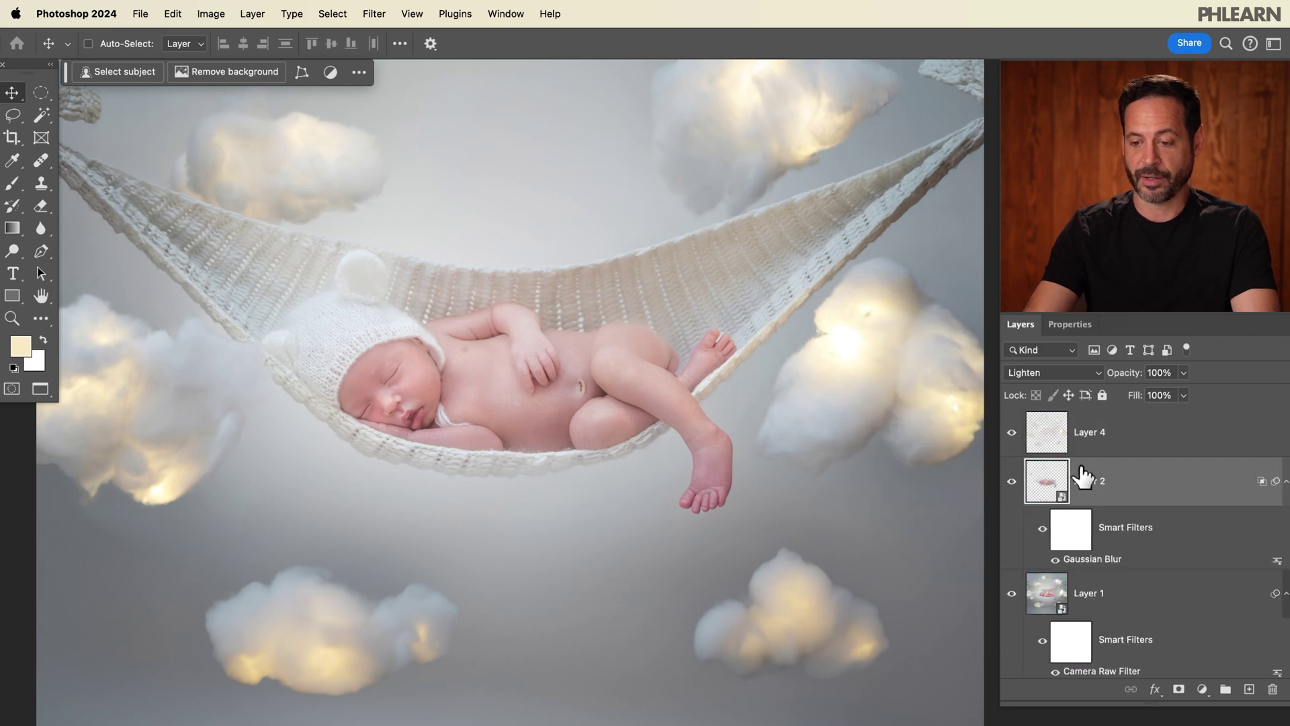
{"action": "left_click", "coordinate": [1102, 437]}
Toggle Layer 4's visibility and shift it temporarily to inspect which highlights it contains
{"action": "left_click", "coordinate": [1011, 434]}
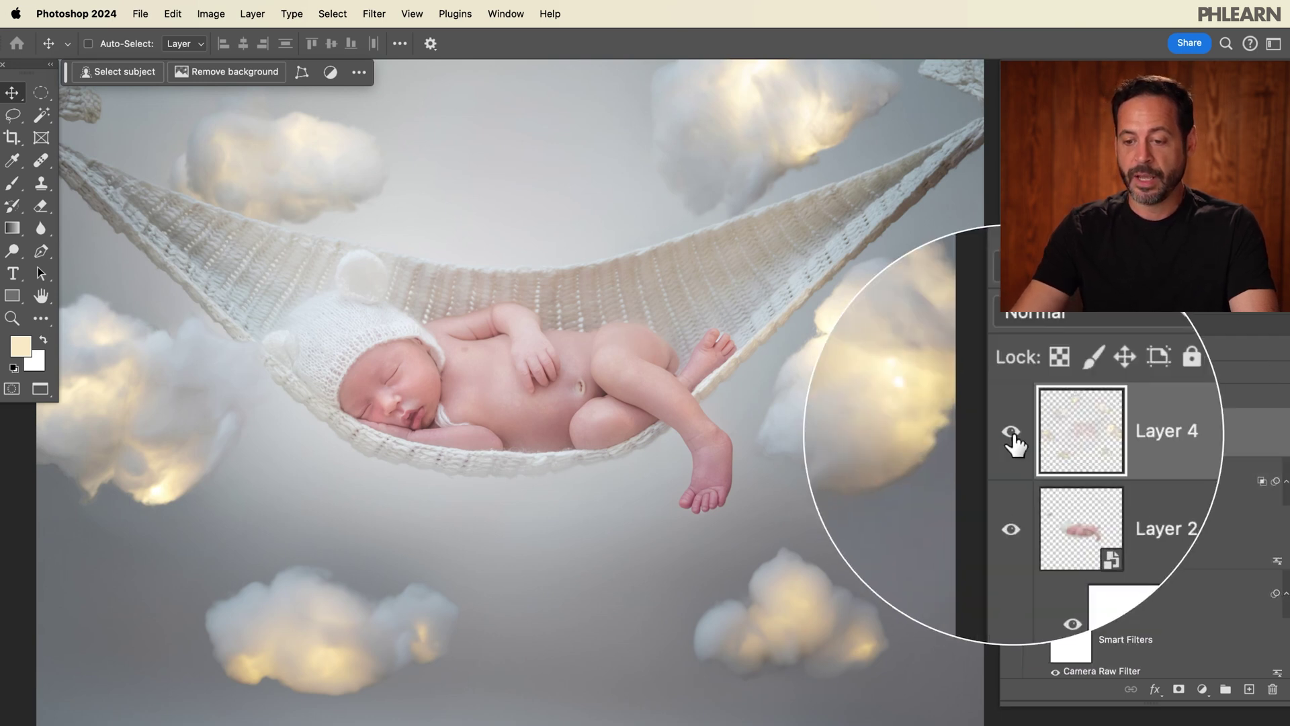
{"action": "left_click", "coordinate": [1011, 432]}
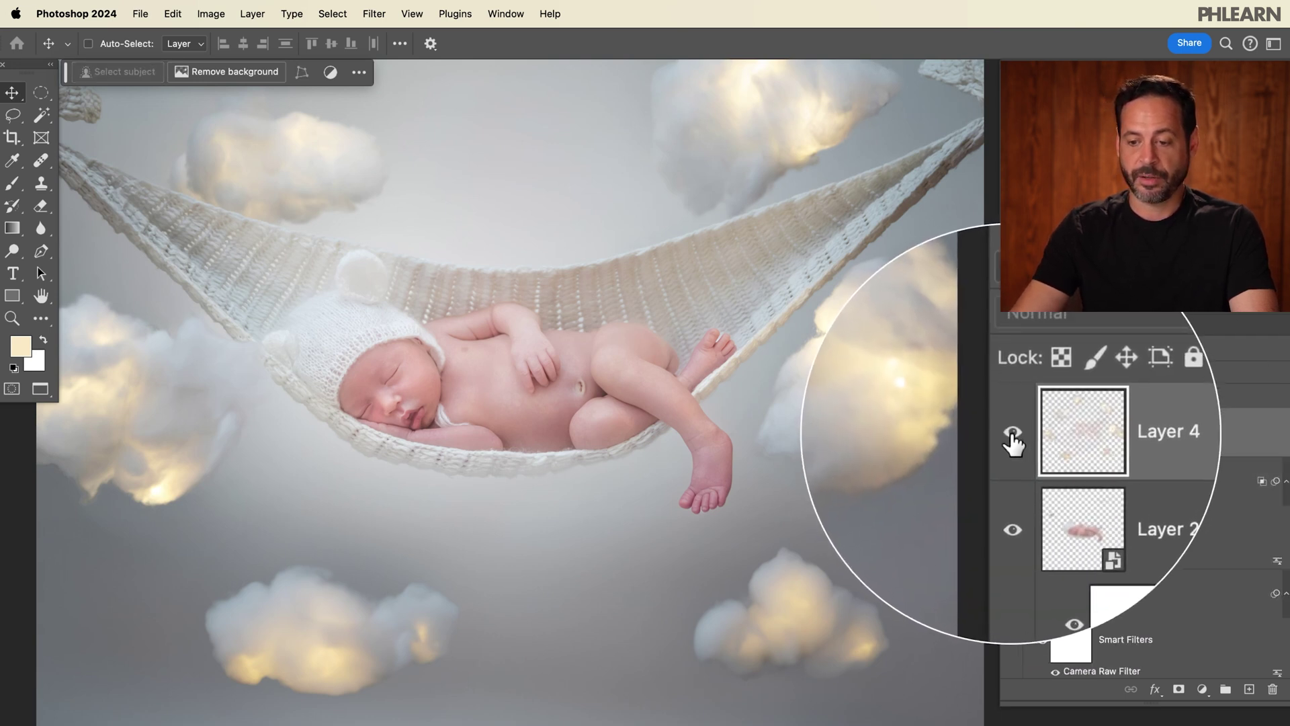
{"action": "left_click_drag", "start_coordinate": [752, 393], "coordinate": [735, 346]}
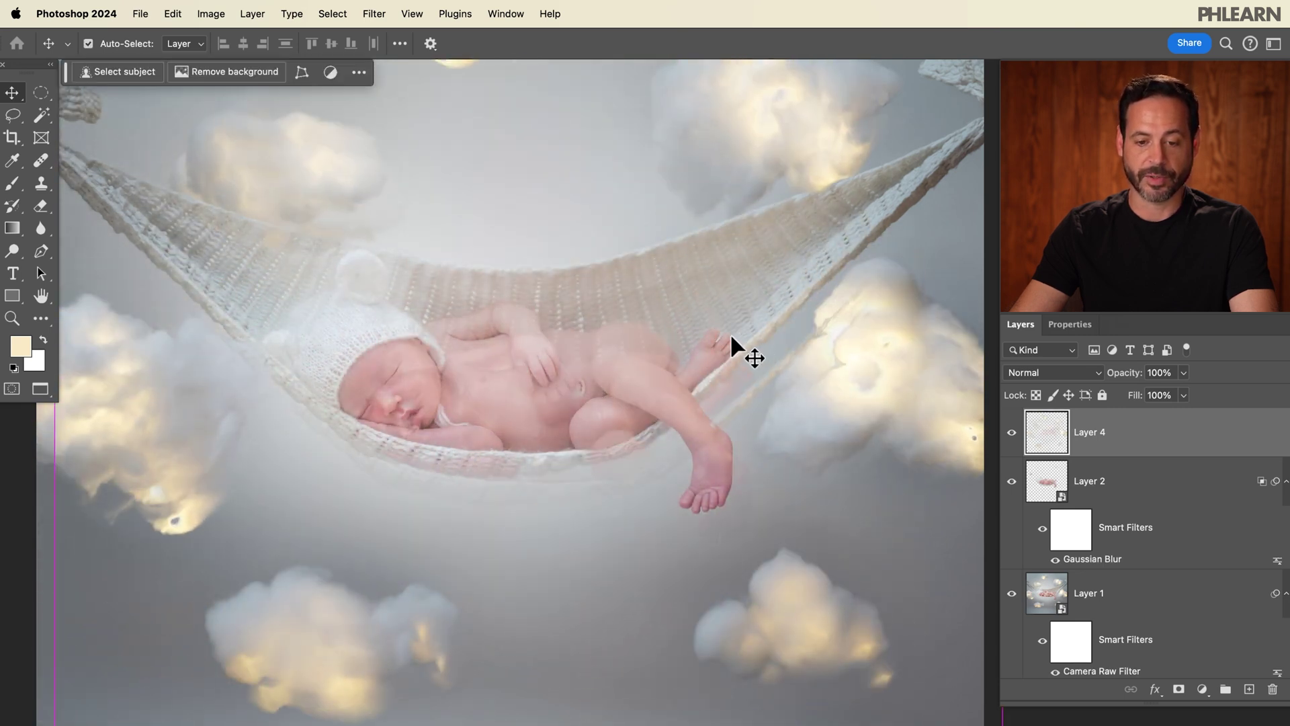
Convert Layer 4 with the copied highlights to a smart object
{"action": "left_click", "coordinate": [250, 15]}
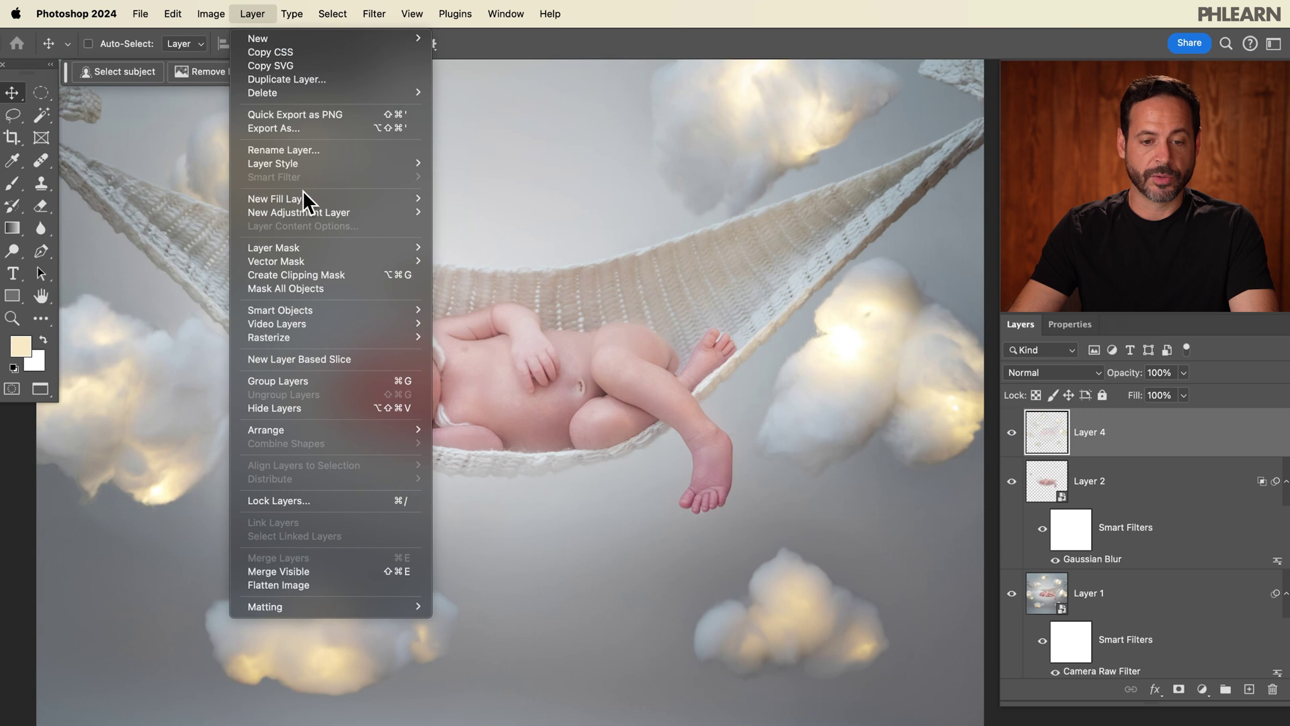
{"action": "mouse_move", "coordinate": [311, 313]}
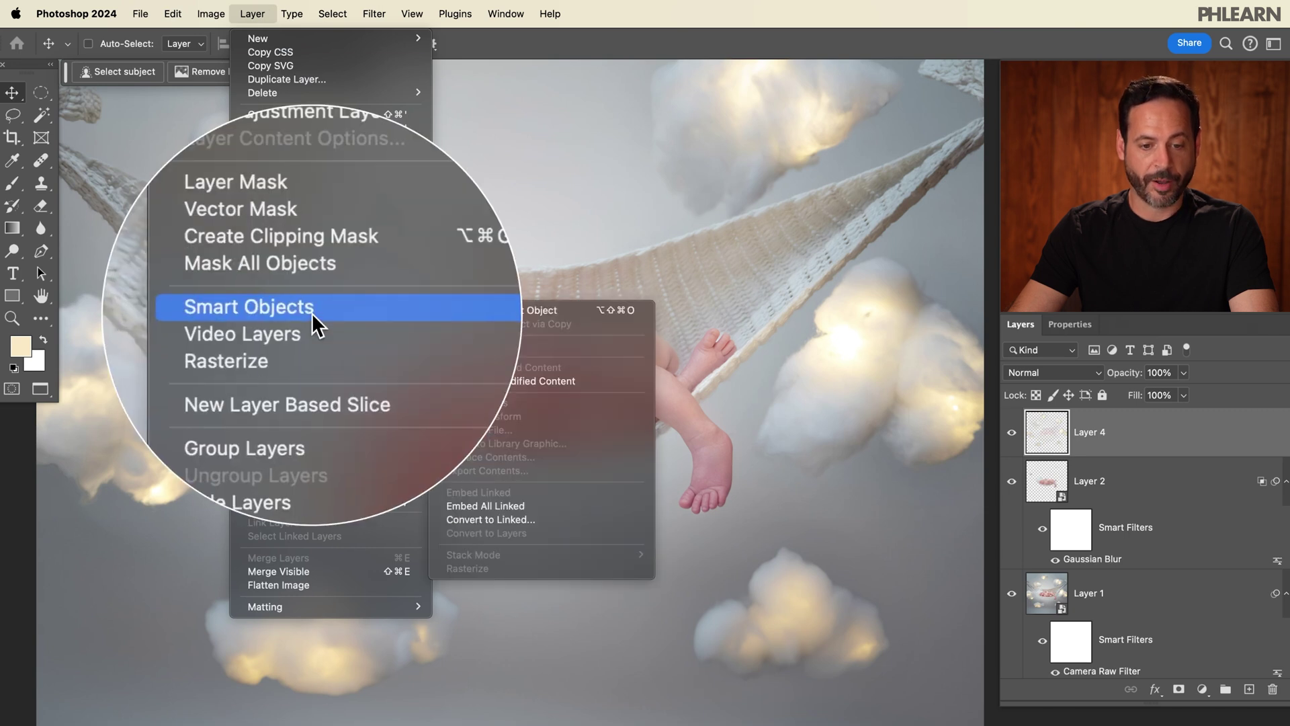
{"action": "left_click", "coordinate": [529, 309]}
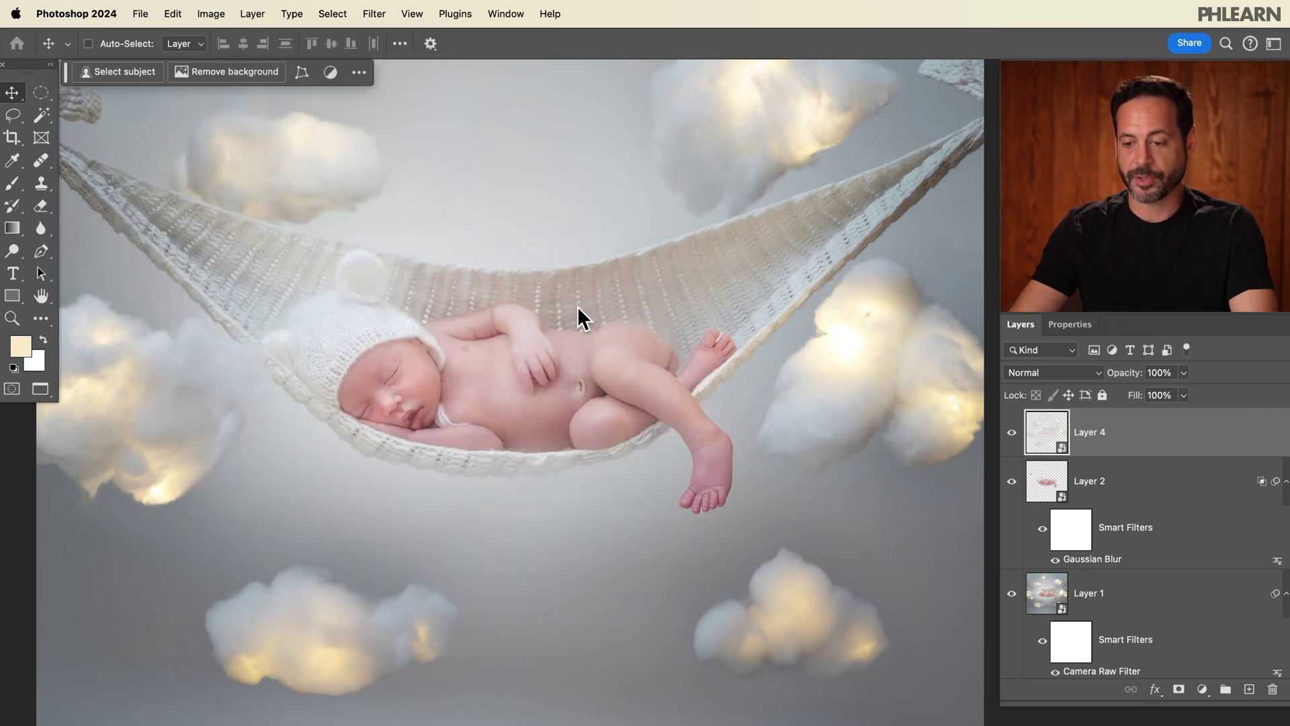
Apply a Gaussian Blur with a 106-pixel radius to Layer 4 and set its blend mode to Lighten
{"action": "left_click", "coordinate": [375, 14]}
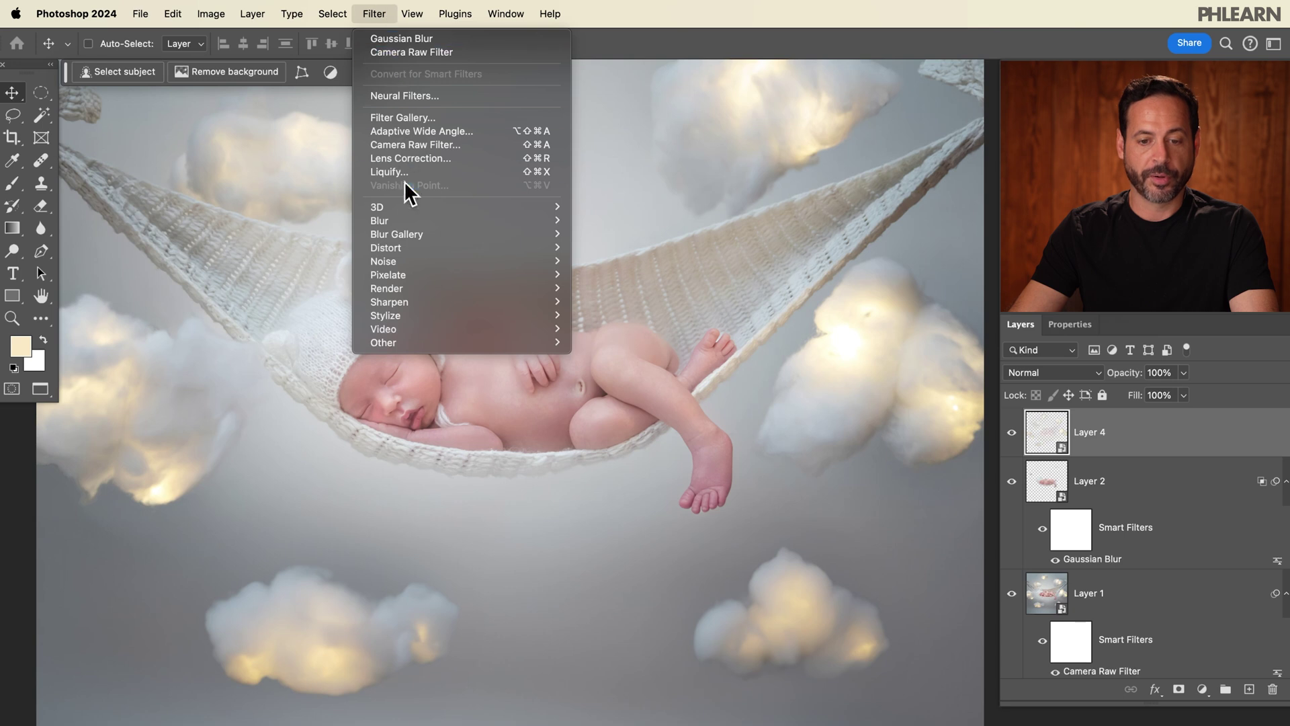
{"action": "mouse_move", "coordinate": [413, 224]}
{"action": "left_click", "coordinate": [642, 276]}
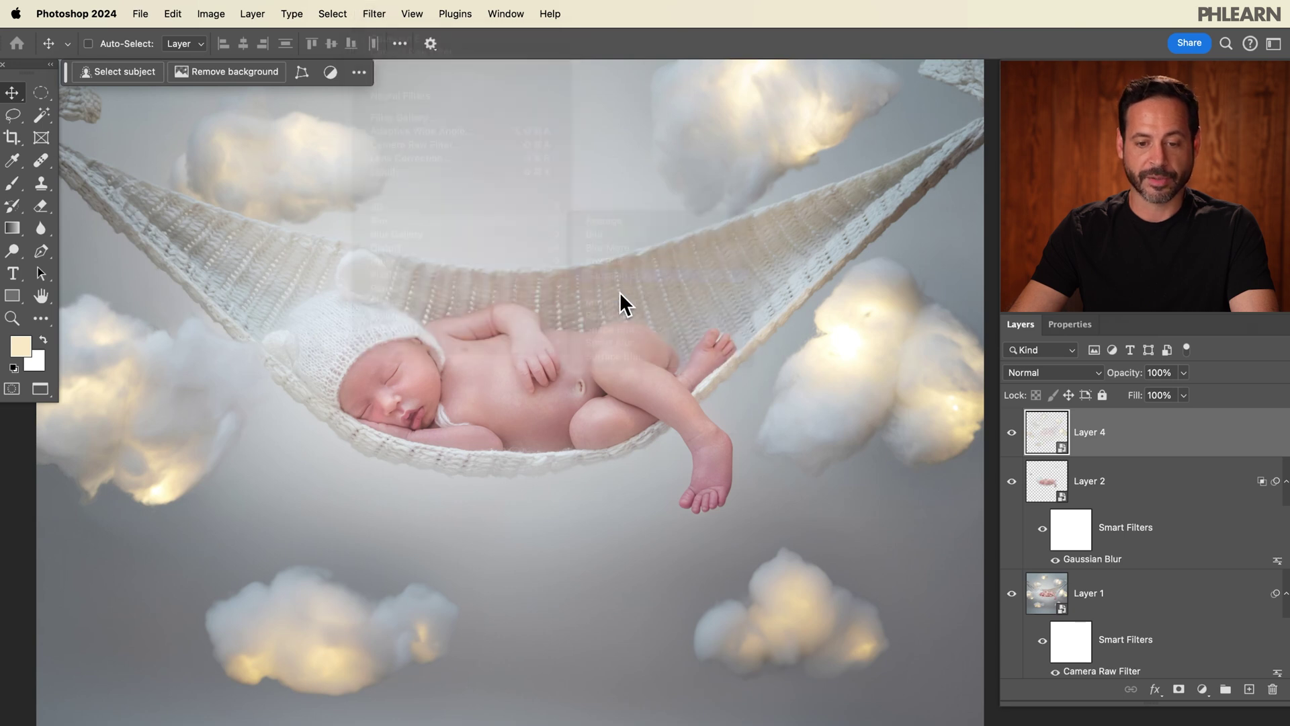
{"action": "left_click_drag", "start_coordinate": [171, 381], "coordinate": [179, 384]}
{"action": "left_click", "coordinate": [269, 186]}
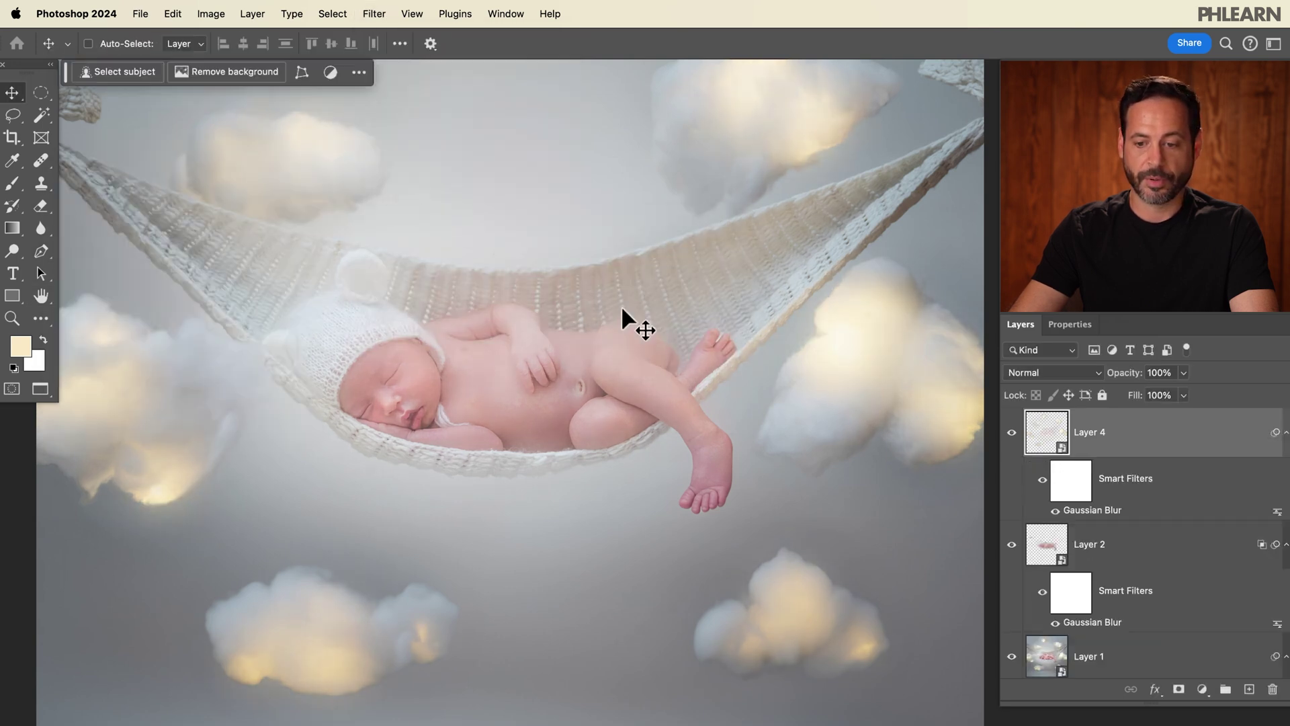
{"action": "left_click", "coordinate": [1041, 374]}
{"action": "left_click", "coordinate": [1032, 503]}
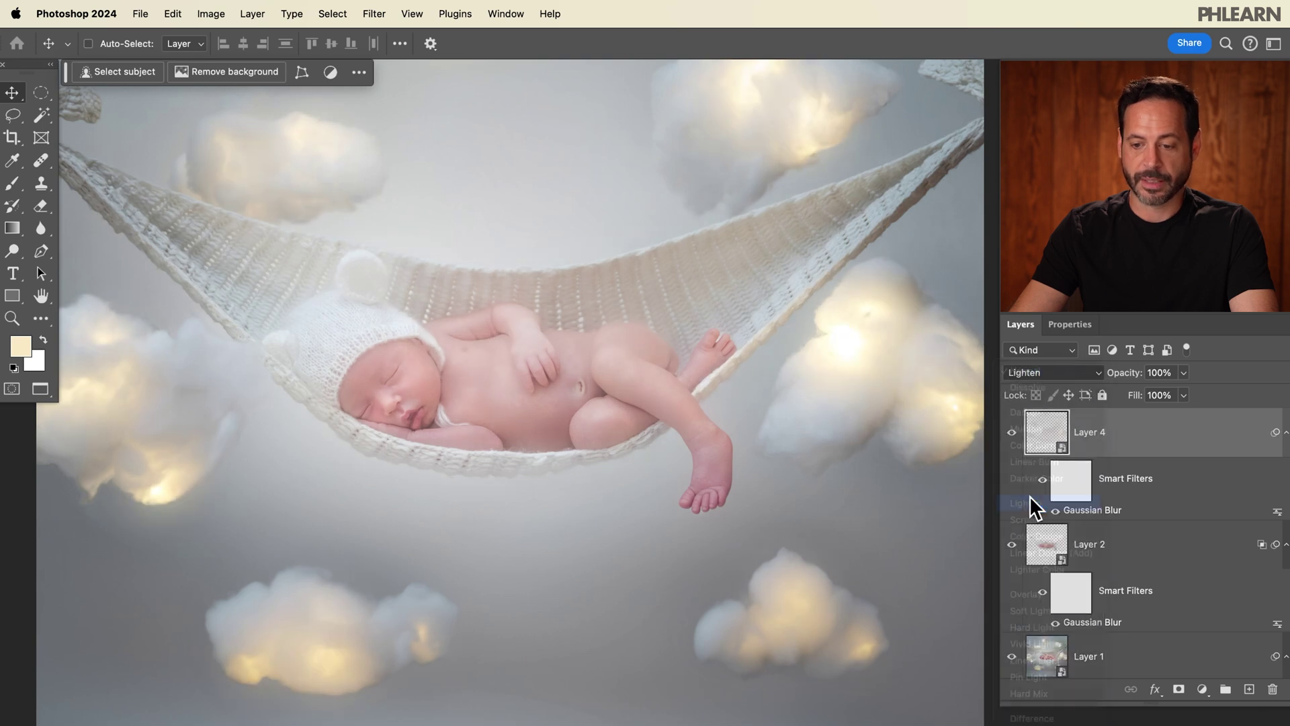
Toggle Layer 4's visibility repeatedly to compare the image with and without the blurred highlight glow
{"action": "left_click", "coordinate": [1012, 433]}
{"action": "left_click", "coordinate": [1013, 433]}
{"action": "left_click", "coordinate": [1012, 433]}
{"action": "left_click", "coordinate": [1013, 433]}
{"action": "left_click", "coordinate": [1013, 433]}
{"action": "left_click", "coordinate": [1013, 434]}
{"action": "left_click", "coordinate": [1013, 434]}
{"action": "left_click", "coordinate": [1013, 433]}
{"action": "left_click", "coordinate": [1013, 433]}
{"action": "left_click", "coordinate": [1013, 434]}
{"action": "left_click", "coordinate": [1014, 433]}
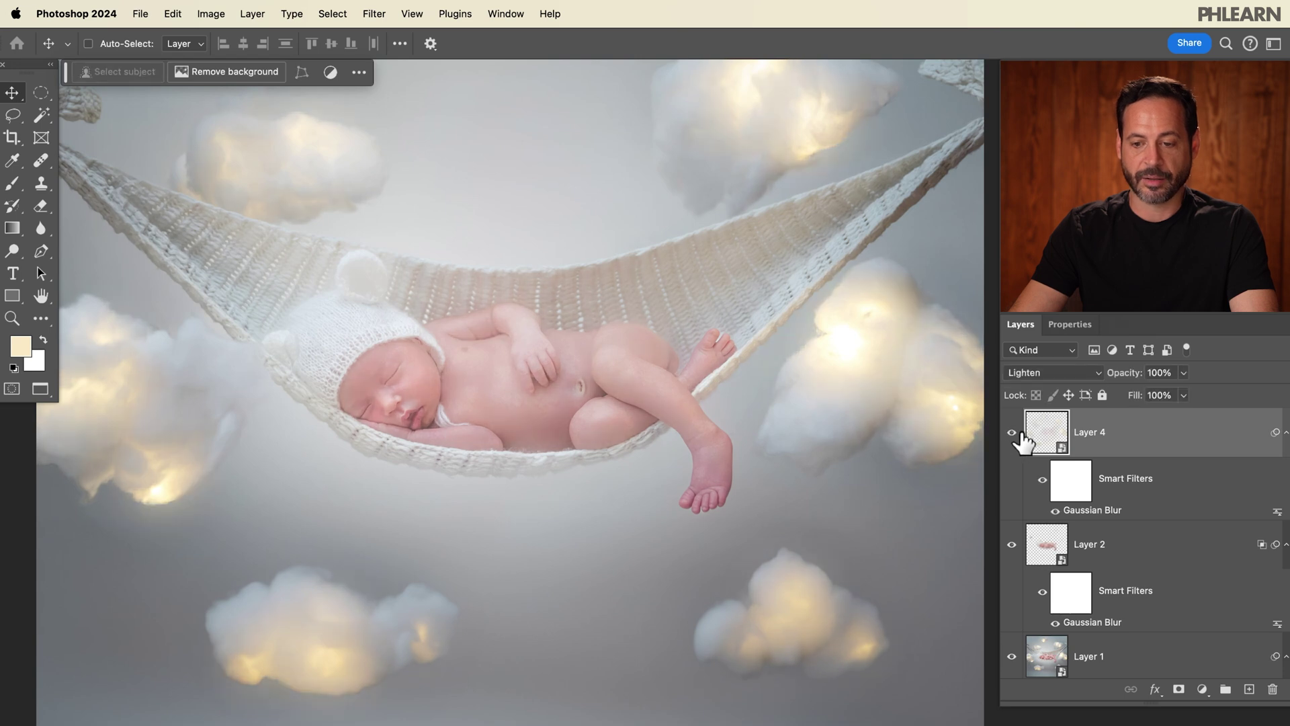
Split Layer 4's Blend If black point for the Underlying Layer to 0 / 220 and compare the glow on and off
{"action": "double_click", "coordinate": [1142, 443]}
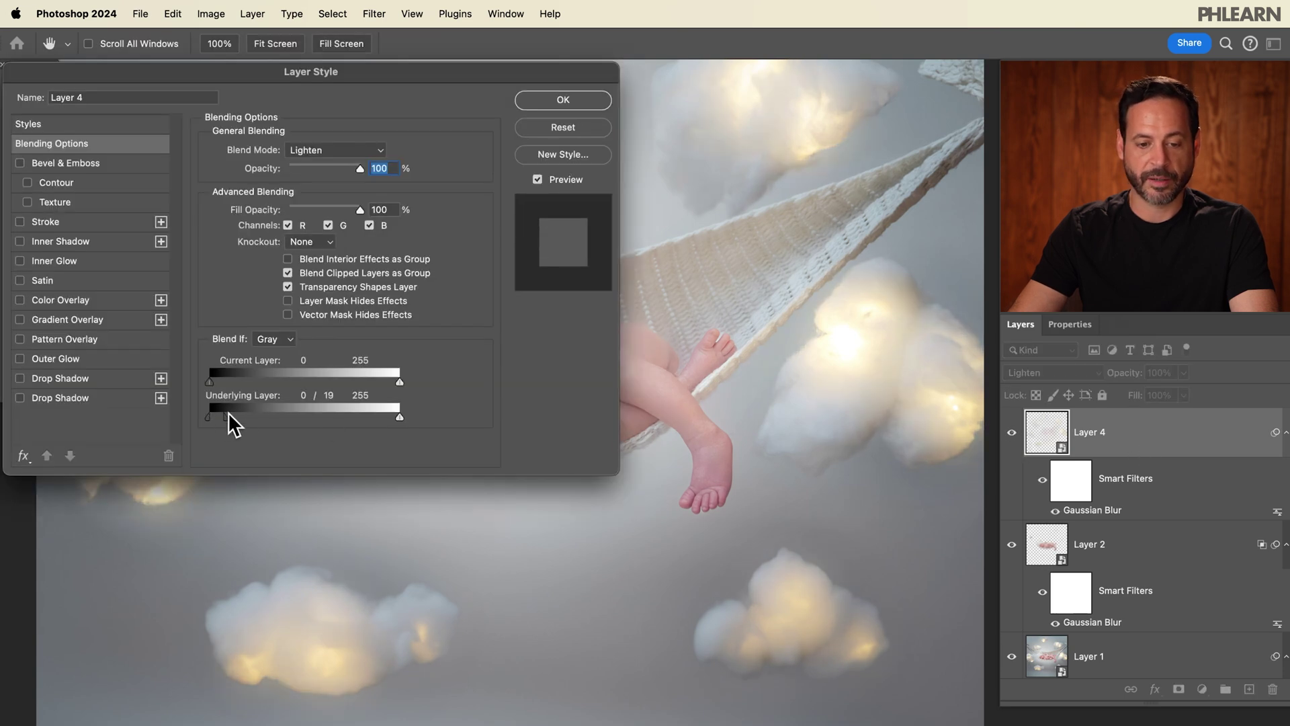
{"action": "left_click_drag", "start_coordinate": [225, 414], "coordinate": [309, 416]}
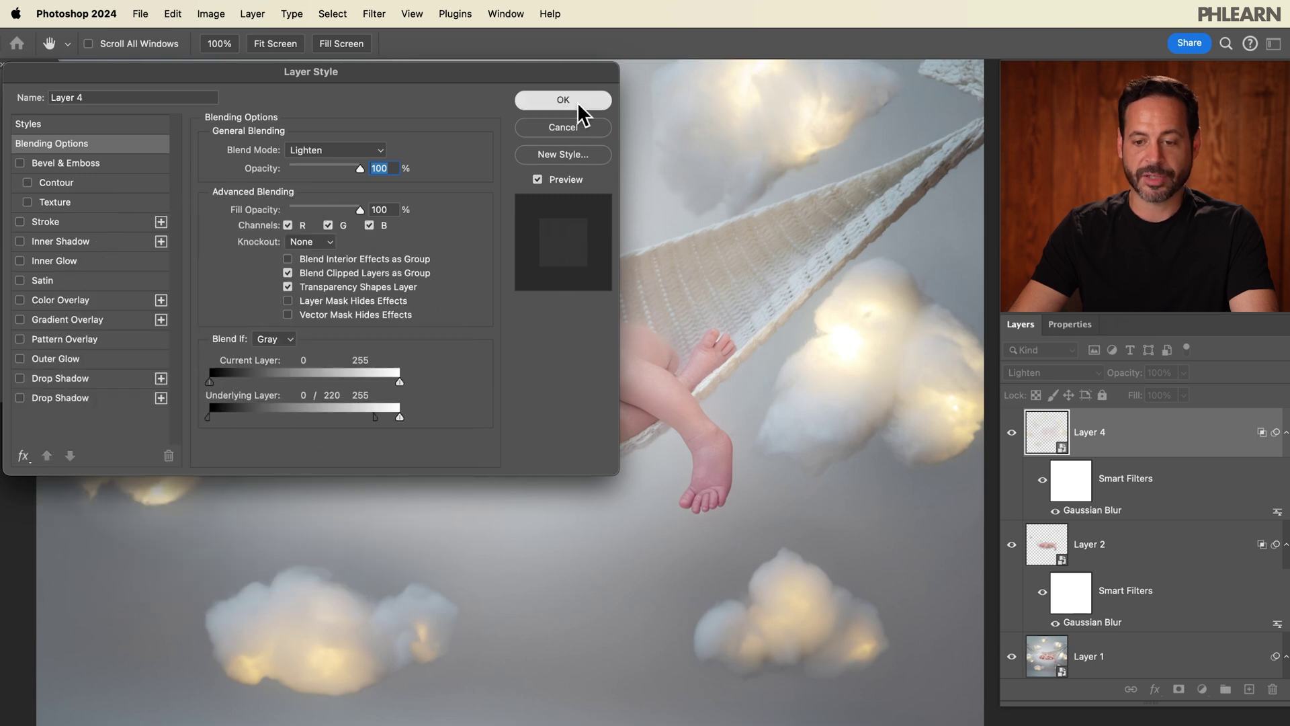
{"action": "left_click", "coordinate": [577, 102]}
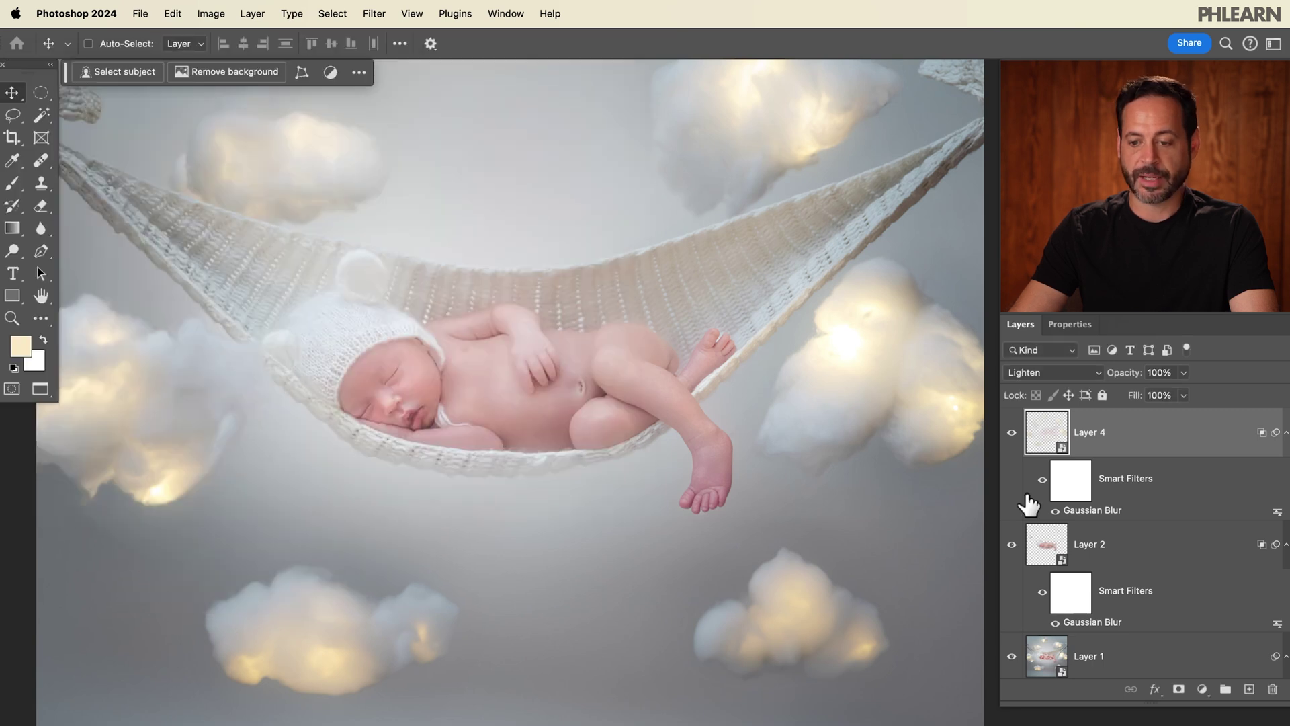
{"action": "left_click", "coordinate": [1011, 432]}
{"action": "left_click", "coordinate": [1012, 432]}
{"action": "left_click", "coordinate": [1012, 432]}
{"action": "left_click", "coordinate": [1012, 432]}
{"action": "left_click", "coordinate": [1012, 432]}
{"action": "left_click", "coordinate": [1012, 432]}
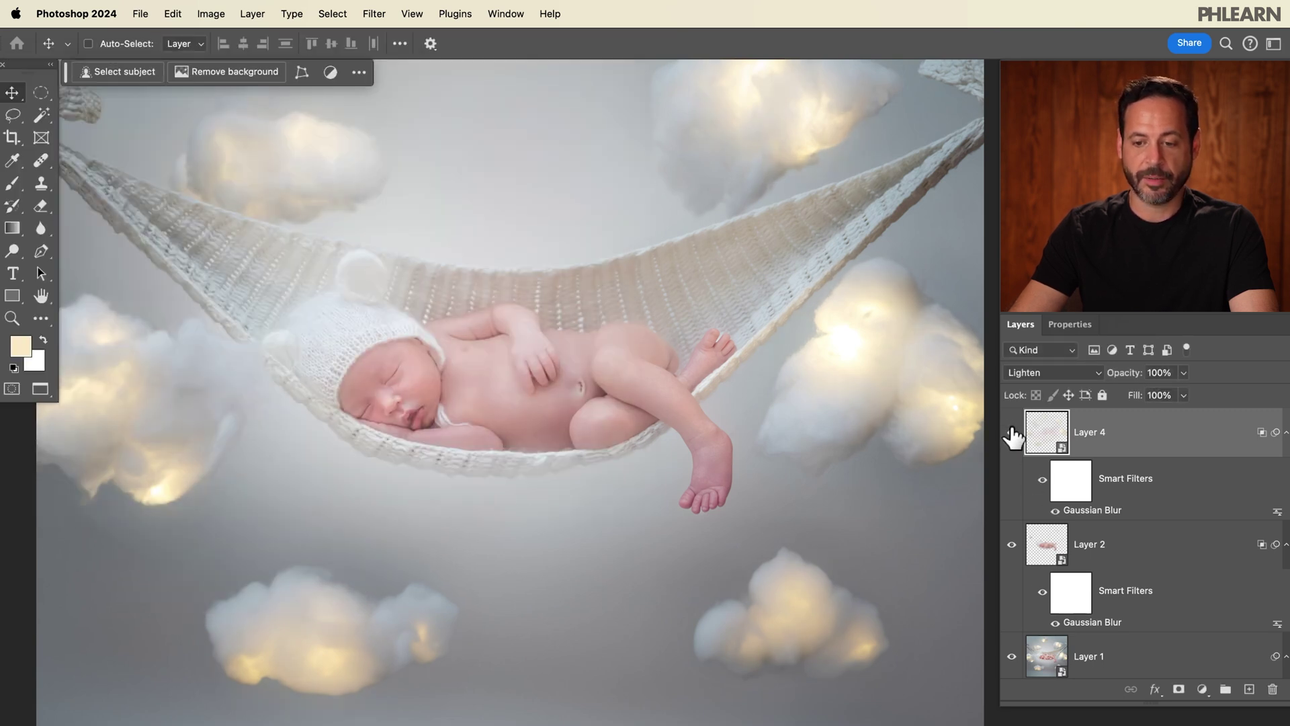
Duplicate Layer 4 twice to strengthen the highlight glow, checking the first copy's Gaussian Blur settings in between
{"action": "key", "text": "super+j"}
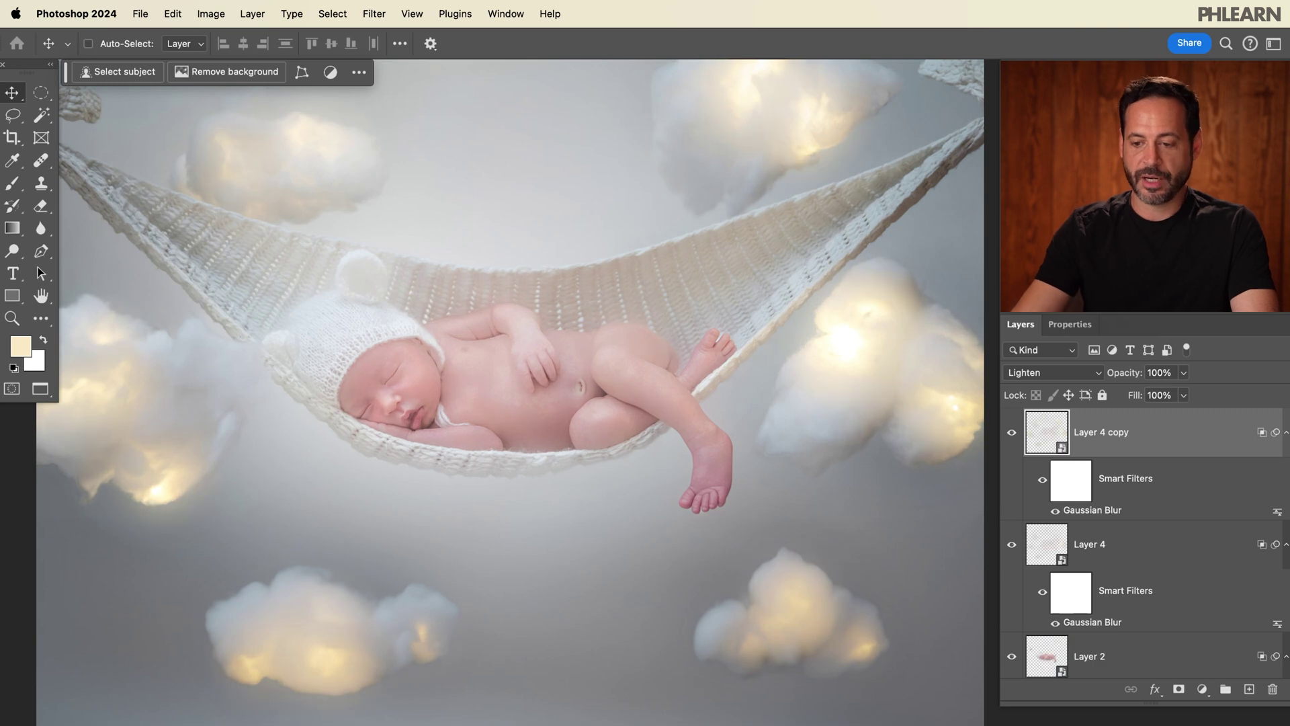
{"action": "double_click", "coordinate": [1096, 510]}
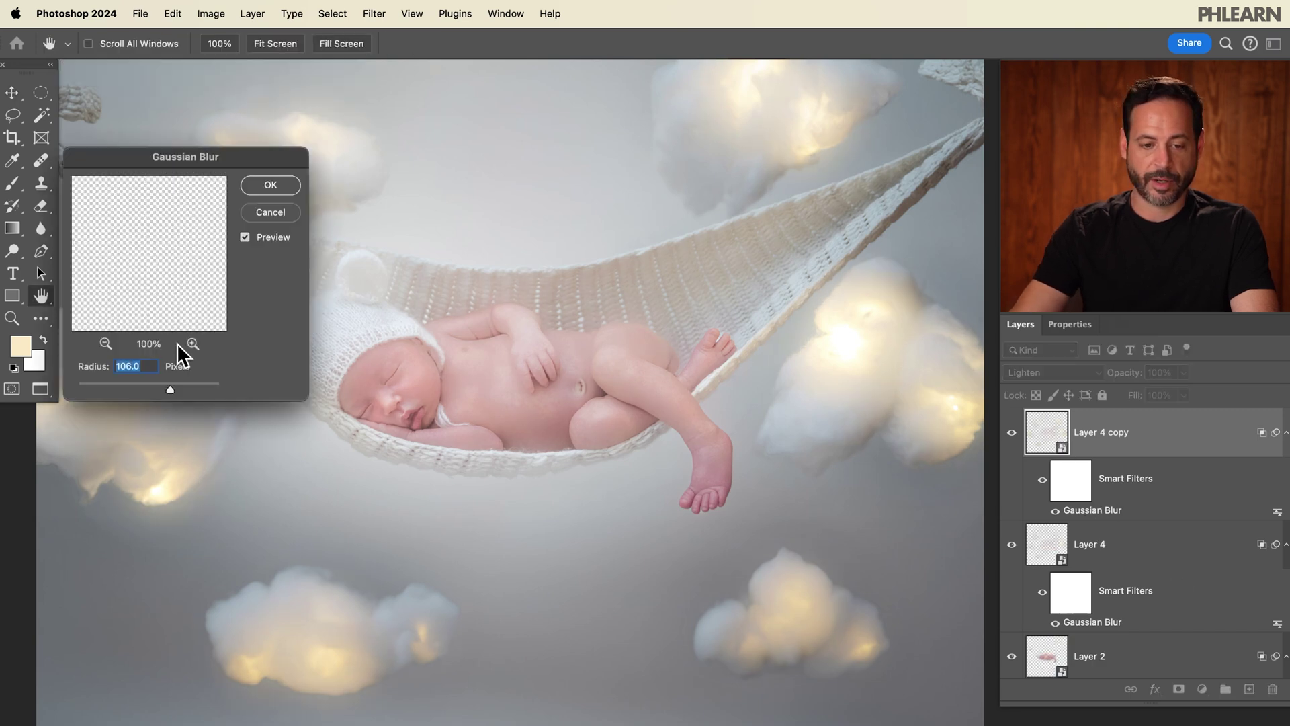
{"action": "left_click", "coordinate": [270, 185]}
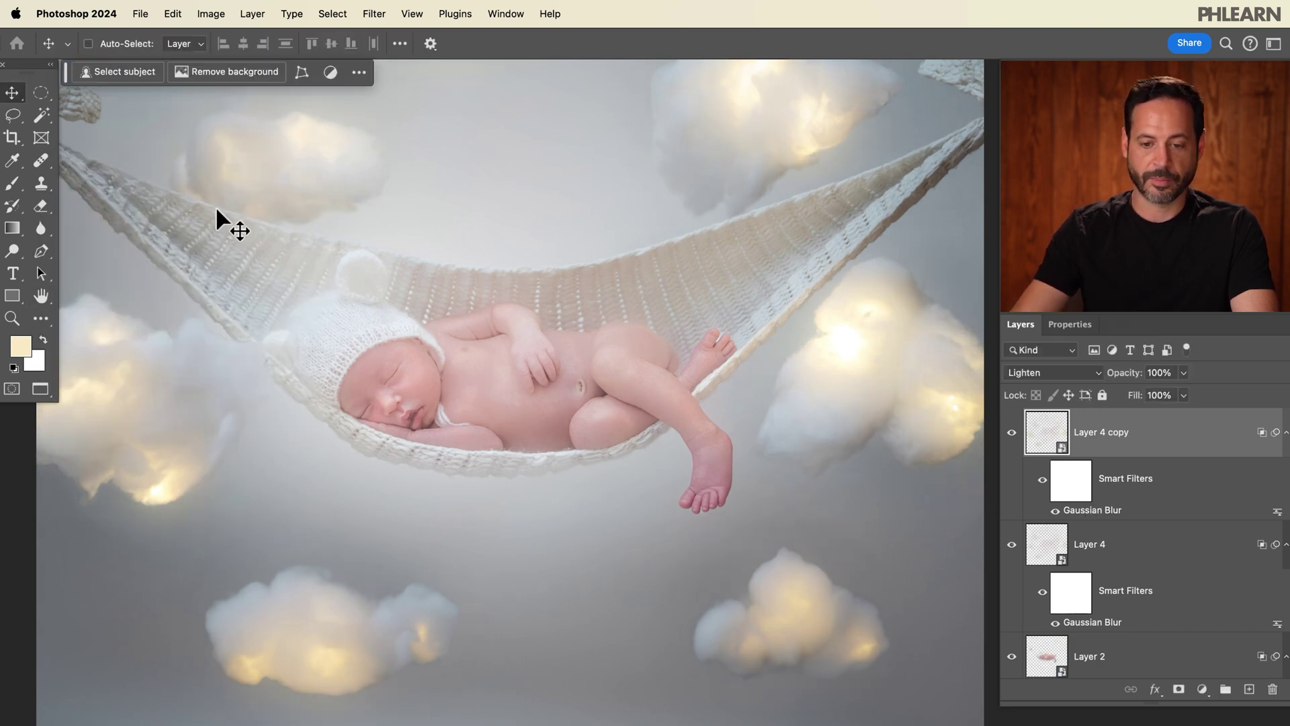
{"action": "key", "text": "super+j"}
{"action": "key", "text": "super"}
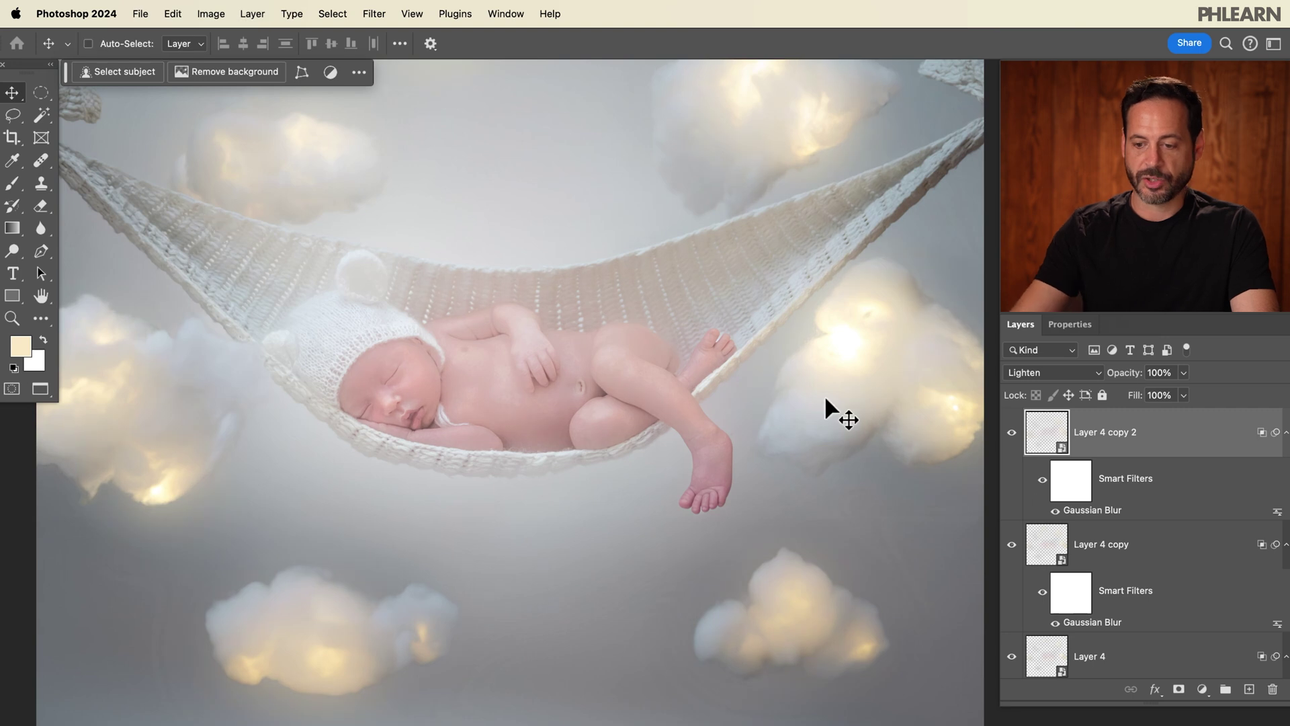
Group Layer 4 and its two copies, and toggle the group's visibility to judge the combined glow
{"action": "left_click", "coordinate": [1131, 629], "text": "shift"}
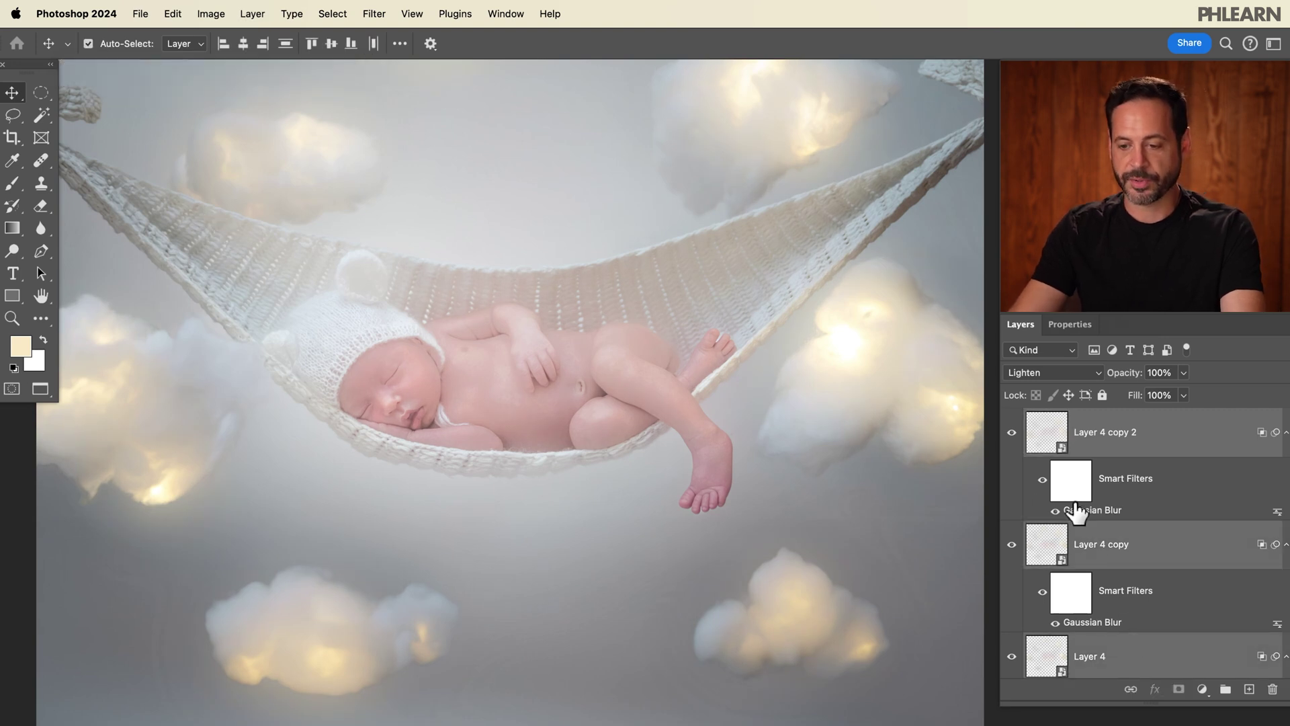
{"action": "key", "text": "super+g"}
{"action": "left_click", "coordinate": [1013, 418]}
{"action": "left_click", "coordinate": [1013, 418]}
{"action": "left_click", "coordinate": [1013, 418]}
{"action": "left_click", "coordinate": [1012, 418]}
{"action": "left_click", "coordinate": [1013, 418]}
{"action": "left_click", "coordinate": [1012, 417]}
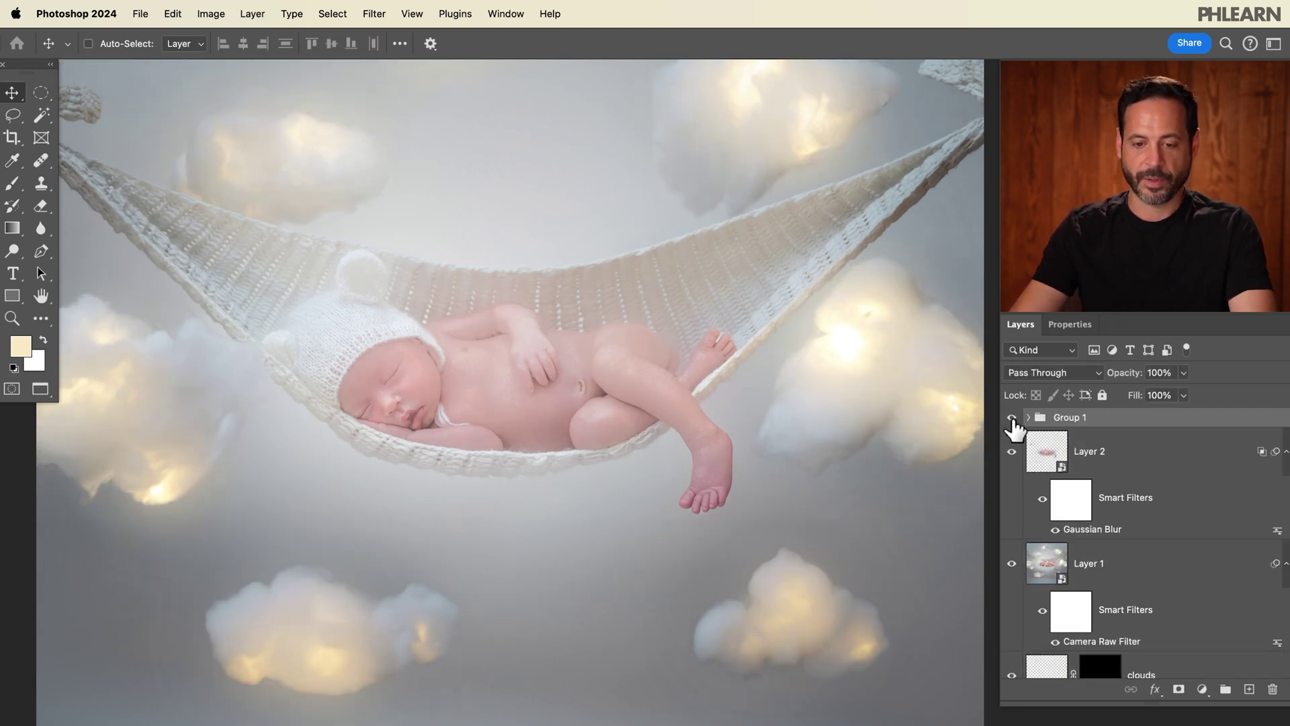
Add a layer mask to Group 1 and paint black over the baby with a 976-pixel brush at 30% flow
{"action": "left_click", "coordinate": [1177, 689]}
{"action": "key", "text": "d"}
{"action": "key", "text": "b"}
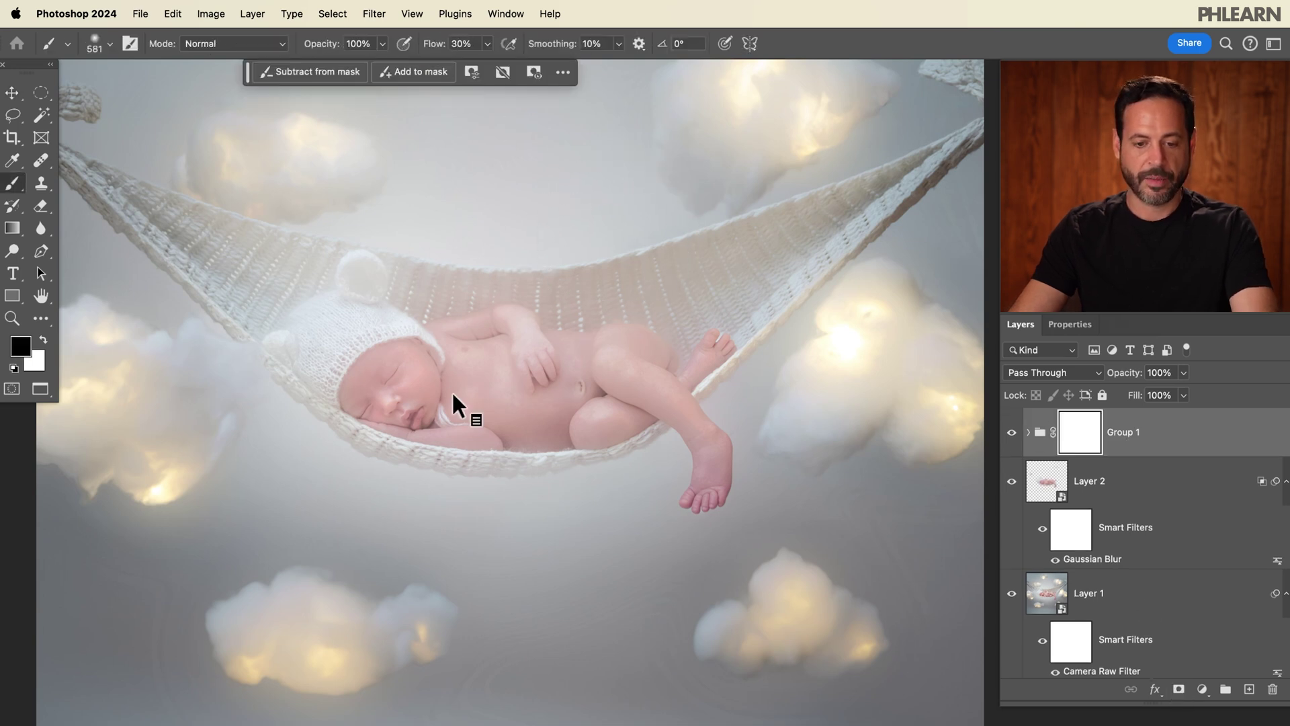
{"action": "right_click", "coordinate": [395, 420]}
{"action": "left_click", "coordinate": [334, 396]}
{"action": "left_click_drag", "start_coordinate": [334, 395], "coordinate": [389, 403]}
{"action": "mouse_move", "coordinate": [661, 375]}
{"action": "left_mouse_down"}
{"action": "mouse_move", "coordinate": [340, 362]}
{"action": "mouse_move", "coordinate": [309, 383]}
{"action": "left_mouse_up"}
Toggle Group 1's visibility repeatedly to compare the image with and without the masked glow
{"action": "left_click", "coordinate": [1011, 434]}
{"action": "left_click", "coordinate": [1010, 434]}
{"action": "left_click", "coordinate": [1011, 434]}
{"action": "left_click", "coordinate": [1011, 435]}
{"action": "left_click", "coordinate": [1012, 434]}
{"action": "left_click", "coordinate": [1011, 433]}
{"action": "left_click", "coordinate": [1011, 434]}
{"action": "left_click", "coordinate": [1011, 433]}
{"action": "left_click", "coordinate": [1011, 433]}
{"action": "left_click", "coordinate": [1013, 434]}
{"action": "left_click", "coordinate": [1011, 434]}
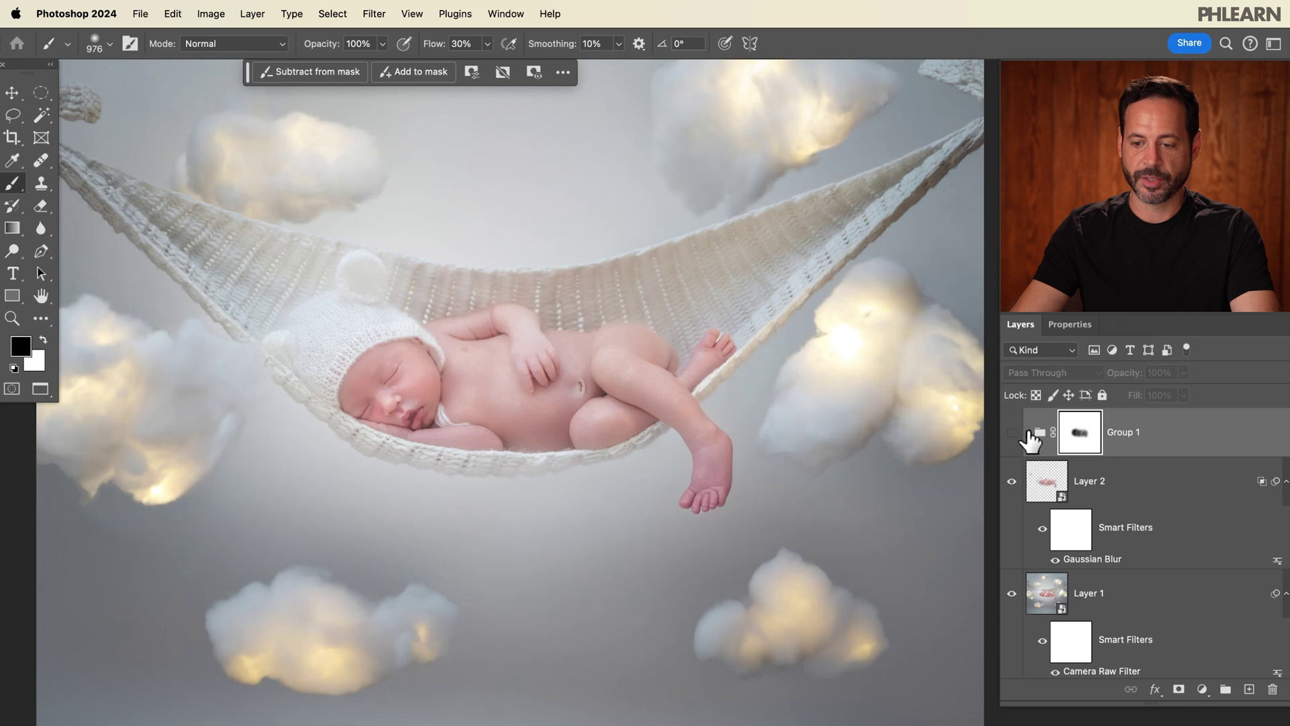
{"action": "left_click", "coordinate": [1011, 434]}
Check the glow layers inside Group 1 and set the group's opacity to 78%
{"action": "left_click", "coordinate": [1028, 432]}
{"action": "left_click", "coordinate": [1118, 481]}
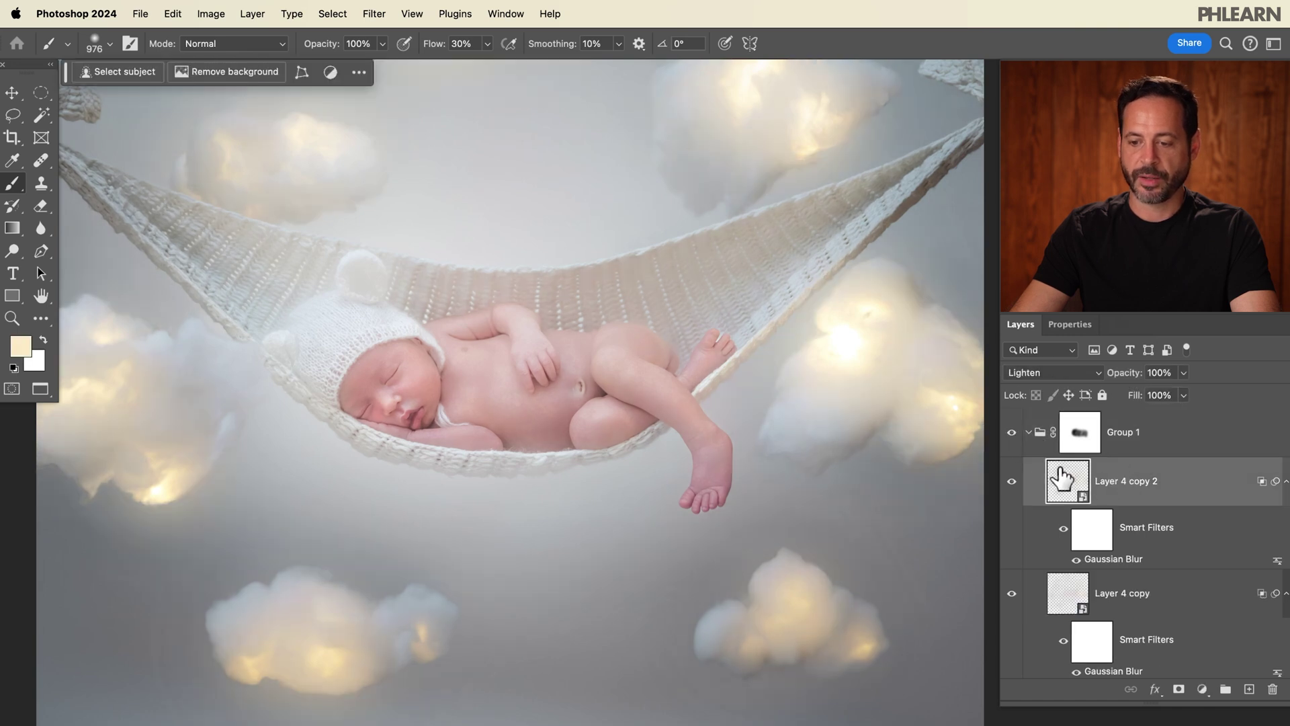
{"action": "left_click", "coordinate": [1028, 433]}
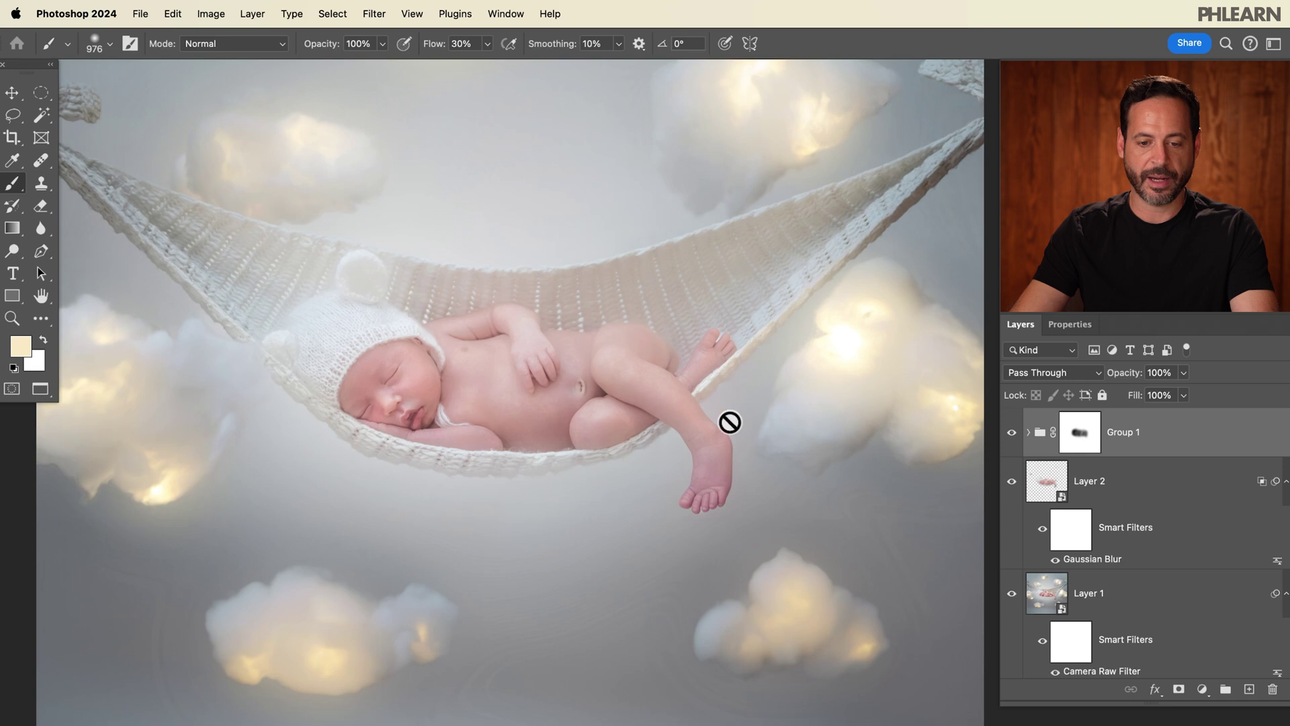
{"action": "left_click_drag", "start_coordinate": [1117, 382], "coordinate": [1075, 425]}
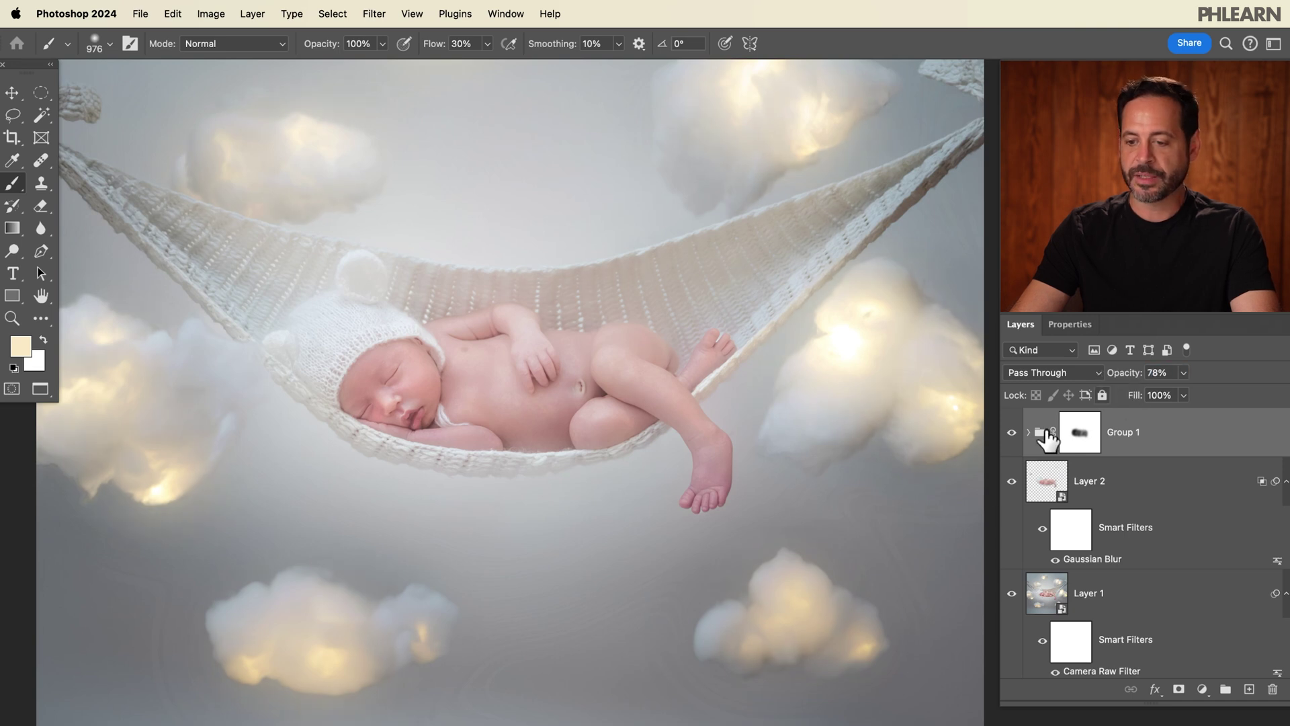
Group the layers from Layer 2 down to Generative Fill, leaving Layer 0 outside the group
{"action": "left_click", "coordinate": [1151, 484]}
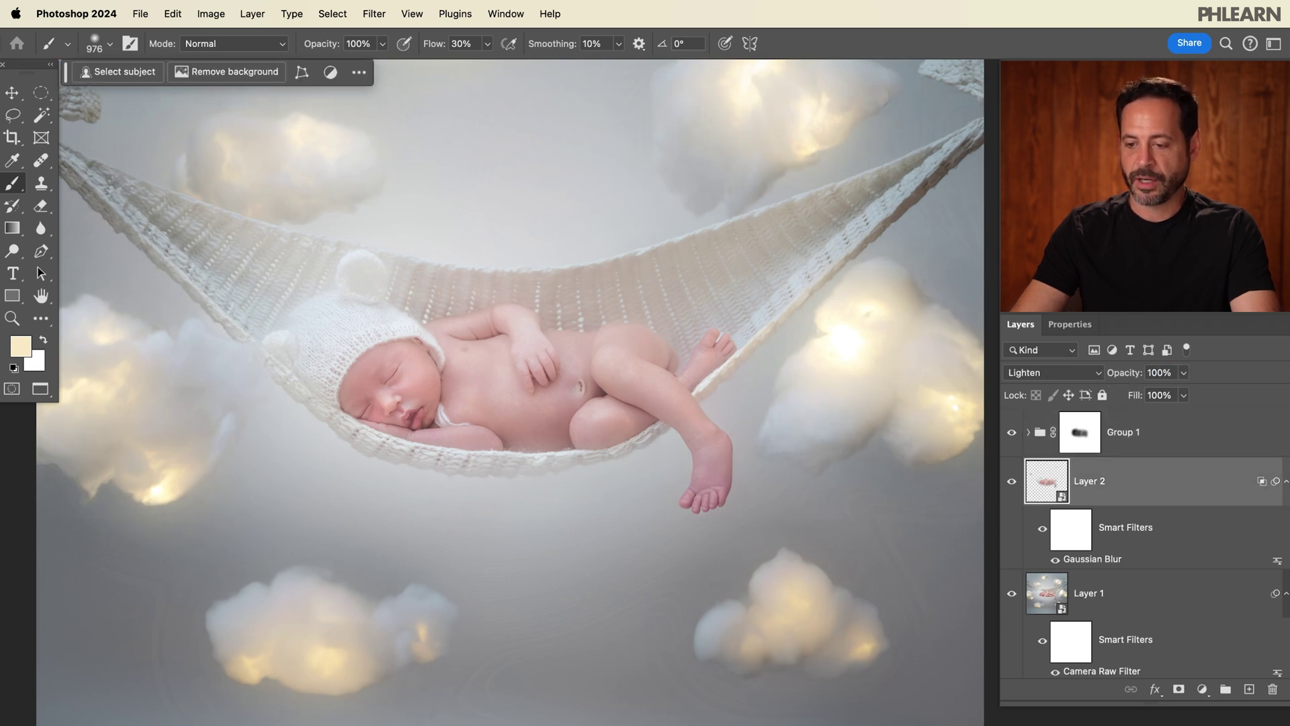
{"action": "scroll", "coordinate": [1142, 538], "scroll_direction": "down", "scroll_amount": 5}
{"action": "left_click", "coordinate": [1183, 607], "text": "shift"}
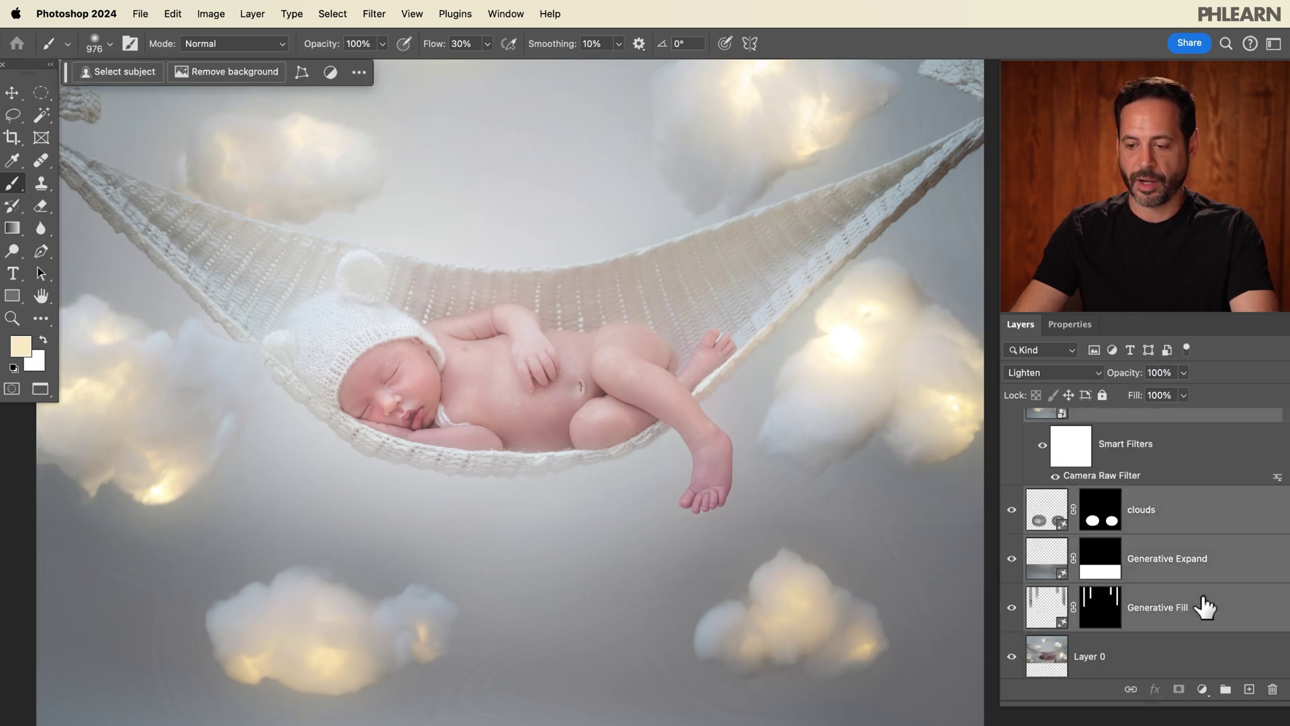
{"action": "key", "text": "super+g"}
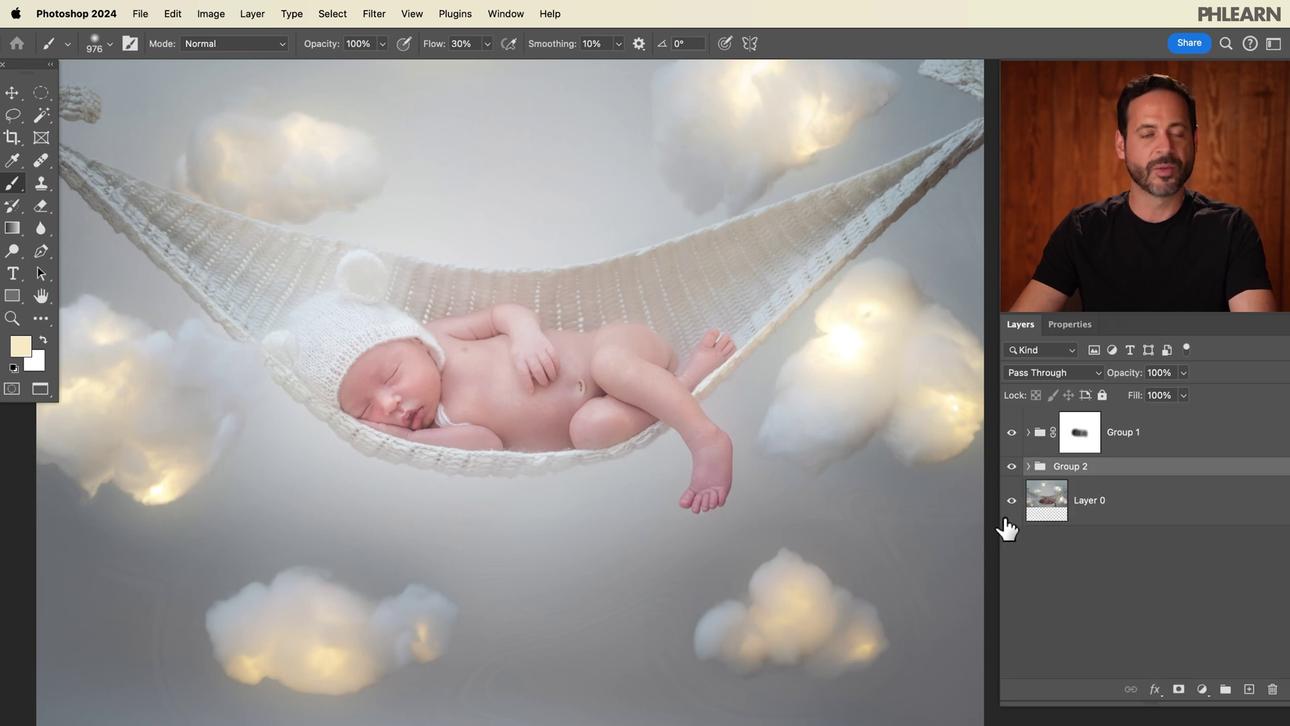
Compare the whole image before and after by toggling the visibility of Group 1, Group 2 and Layer 2
{"action": "left_click_drag", "start_coordinate": [708, 478], "coordinate": [605, 420]}
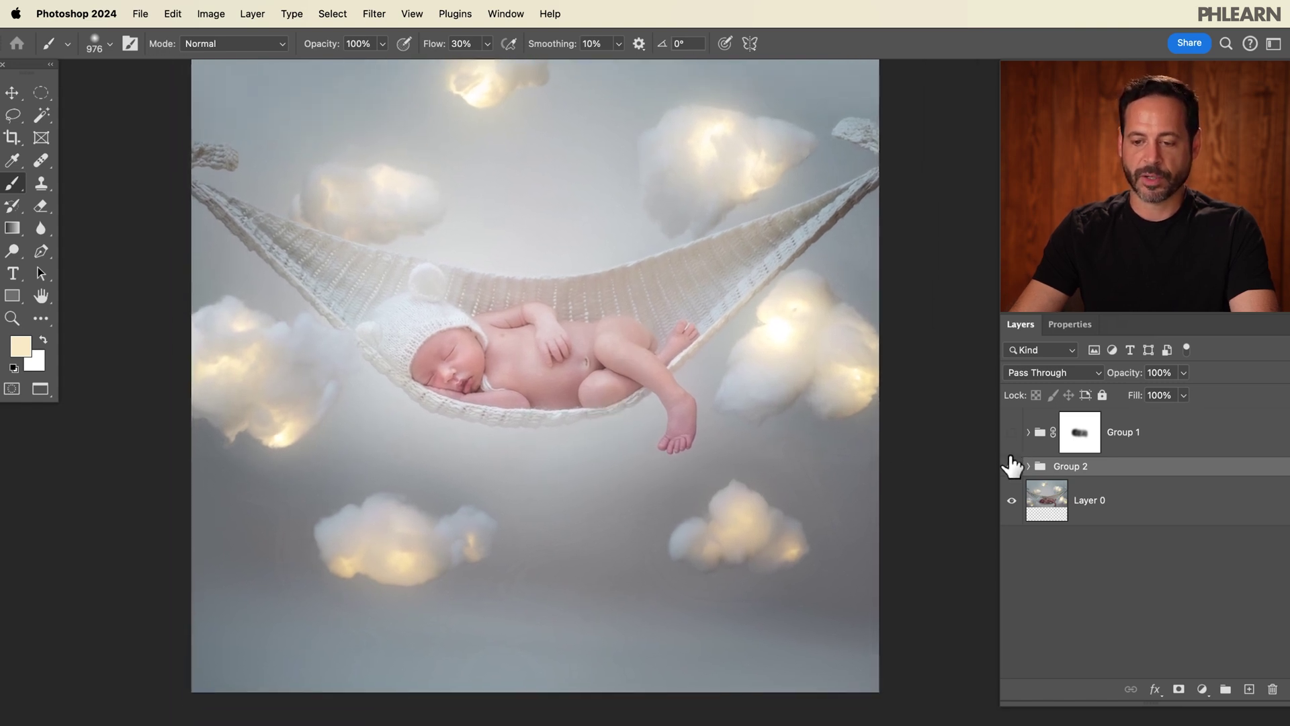
{"action": "left_click", "coordinate": [1012, 466]}
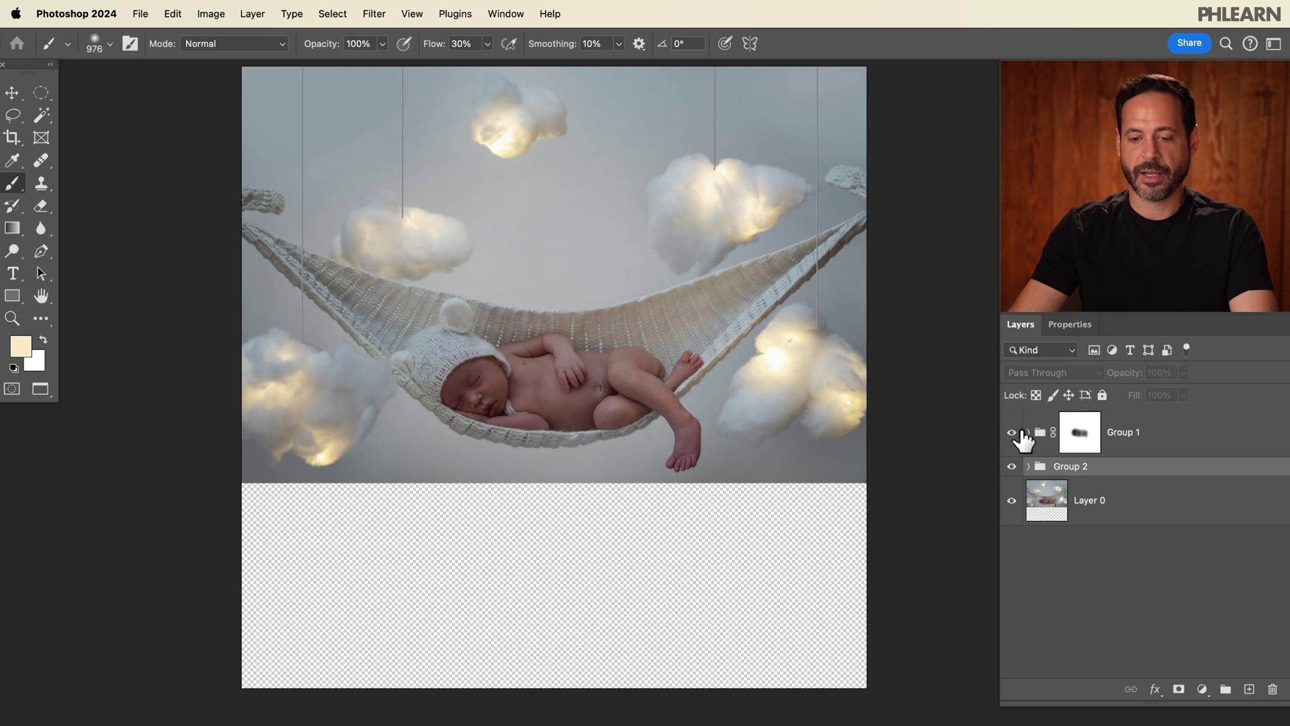
{"action": "left_click", "coordinate": [1020, 434]}
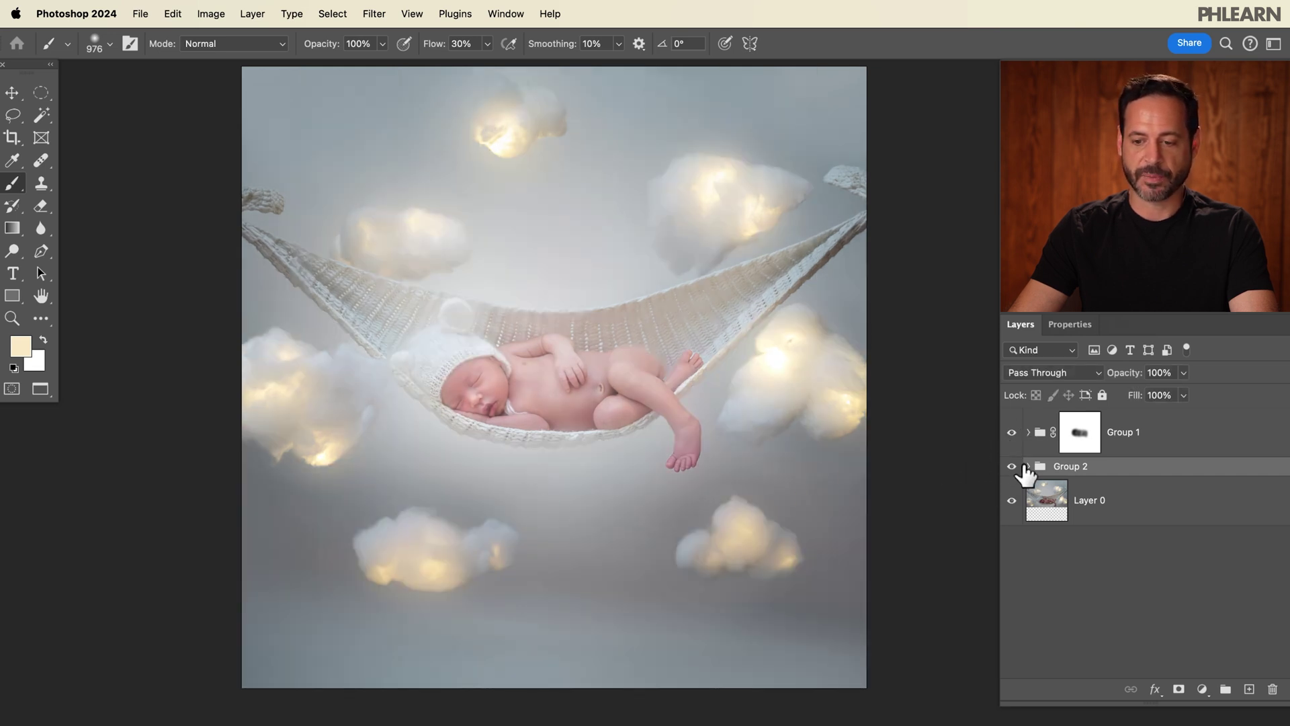
{"action": "left_click", "coordinate": [1013, 463]}
{"action": "left_click", "coordinate": [1015, 464]}
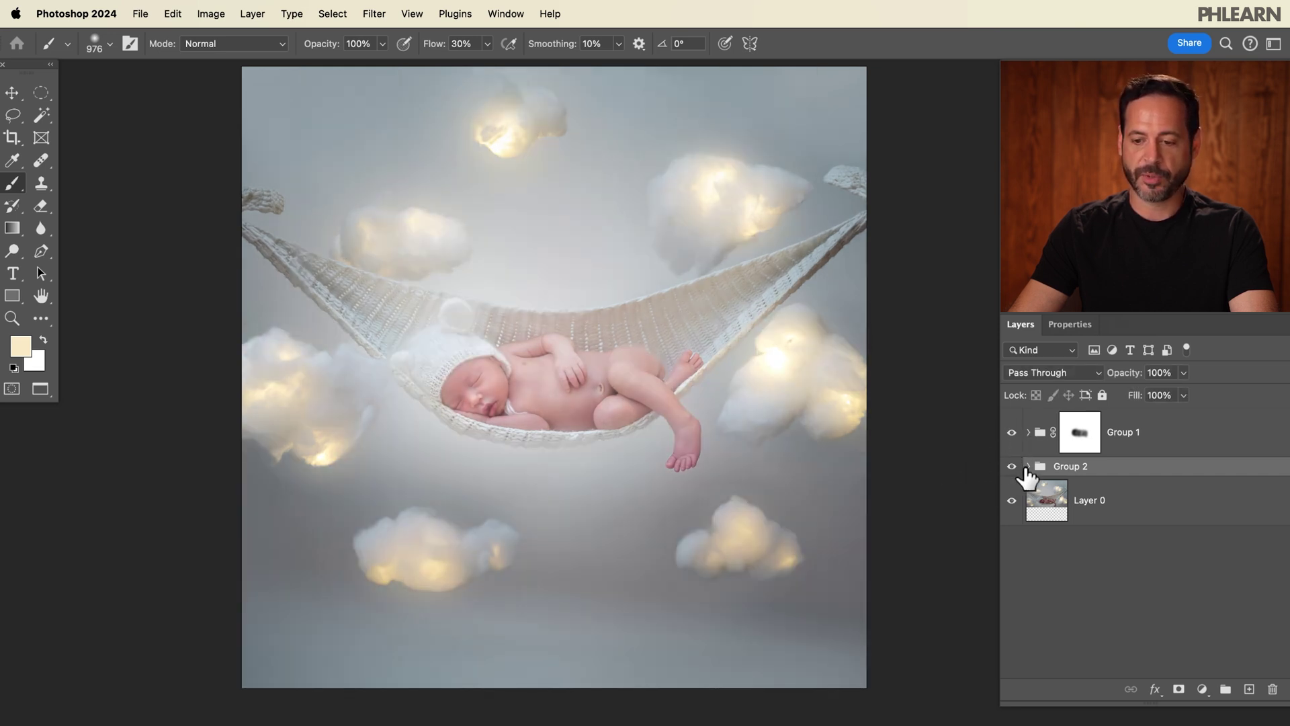
{"action": "left_click", "coordinate": [1028, 467]}
{"action": "left_click", "coordinate": [1010, 503]}
{"action": "left_click", "coordinate": [1010, 503]}
{"action": "left_click", "coordinate": [1010, 502]}
{"action": "left_click", "coordinate": [1010, 501]}
{"action": "left_click", "coordinate": [1011, 434]}
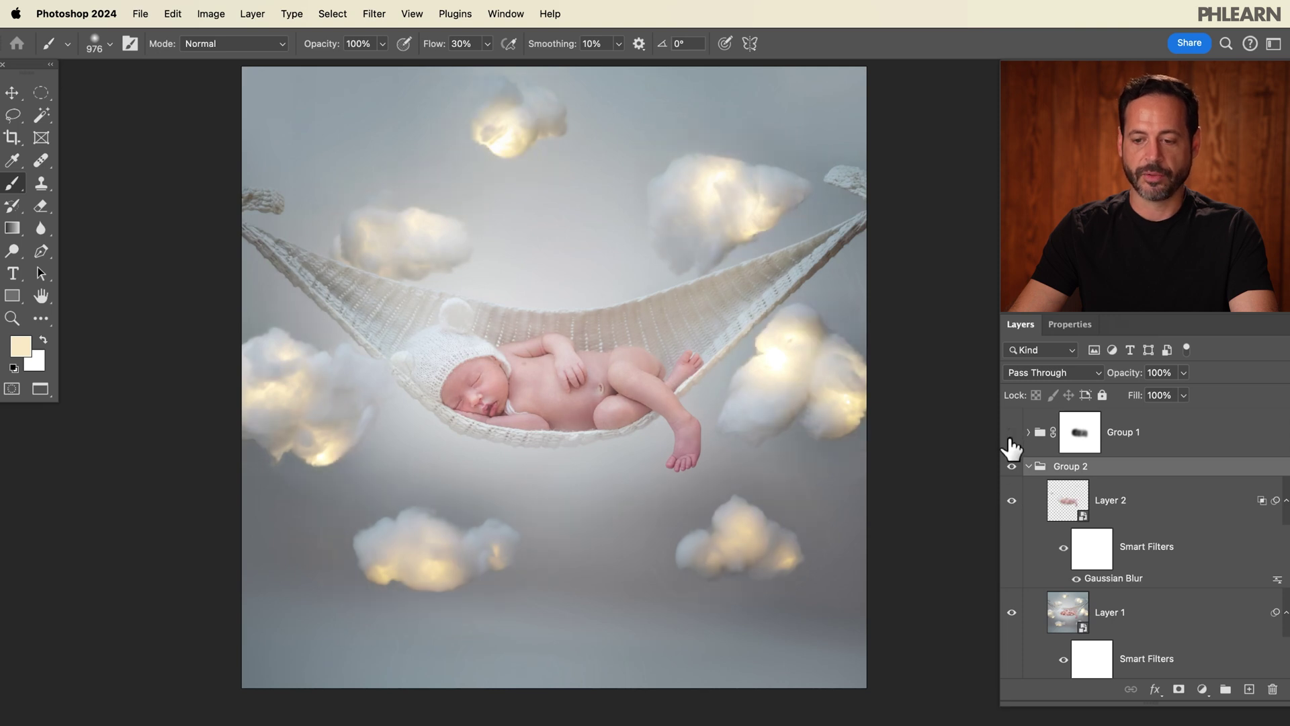
{"action": "left_click", "coordinate": [1011, 436]}
Set Group 1's opacity to 61% and collapse Group 2
{"action": "left_click", "coordinate": [1142, 438]}
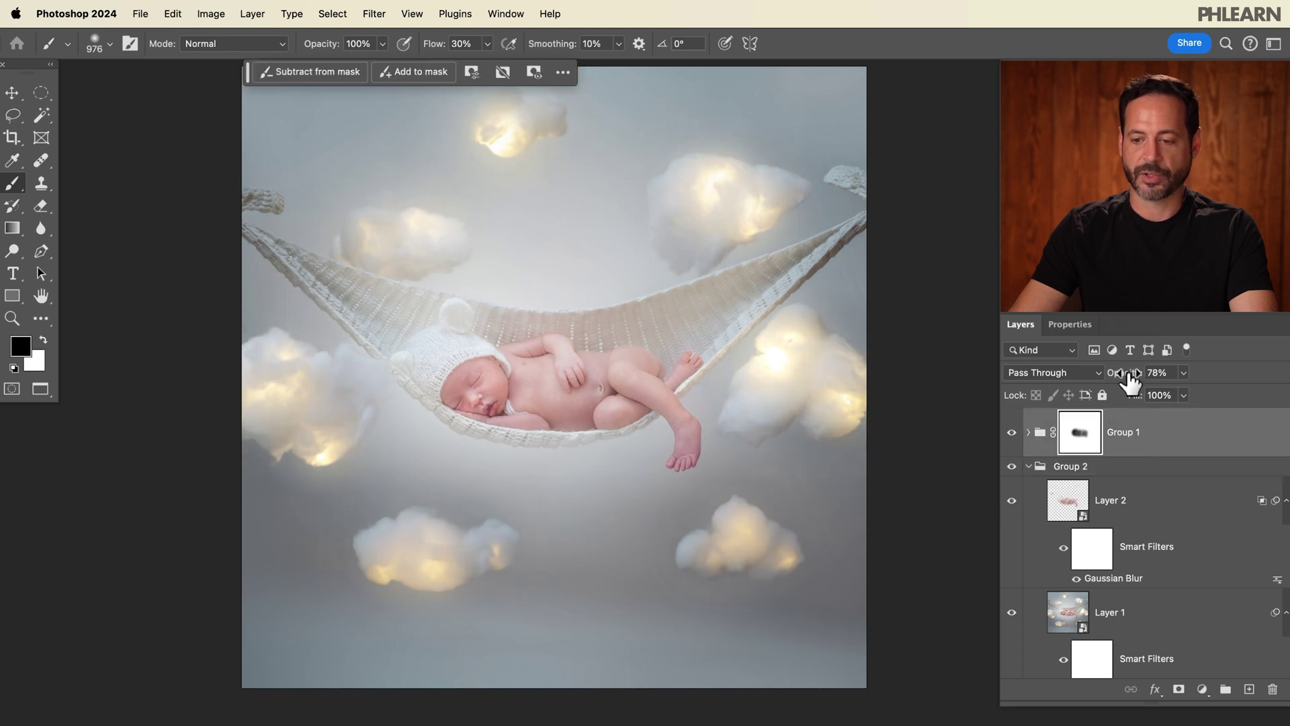
{"action": "left_click", "coordinate": [1028, 466]}
{"action": "left_click_drag", "start_coordinate": [611, 432], "coordinate": [693, 410]}
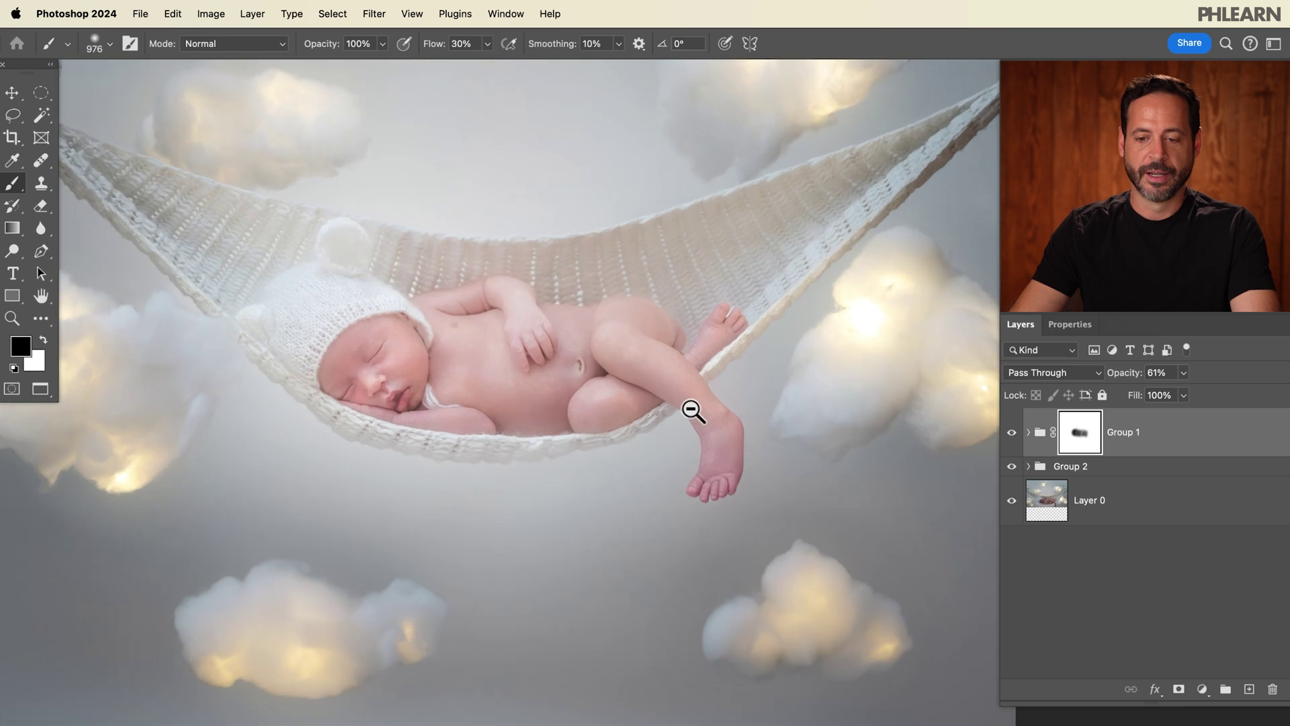